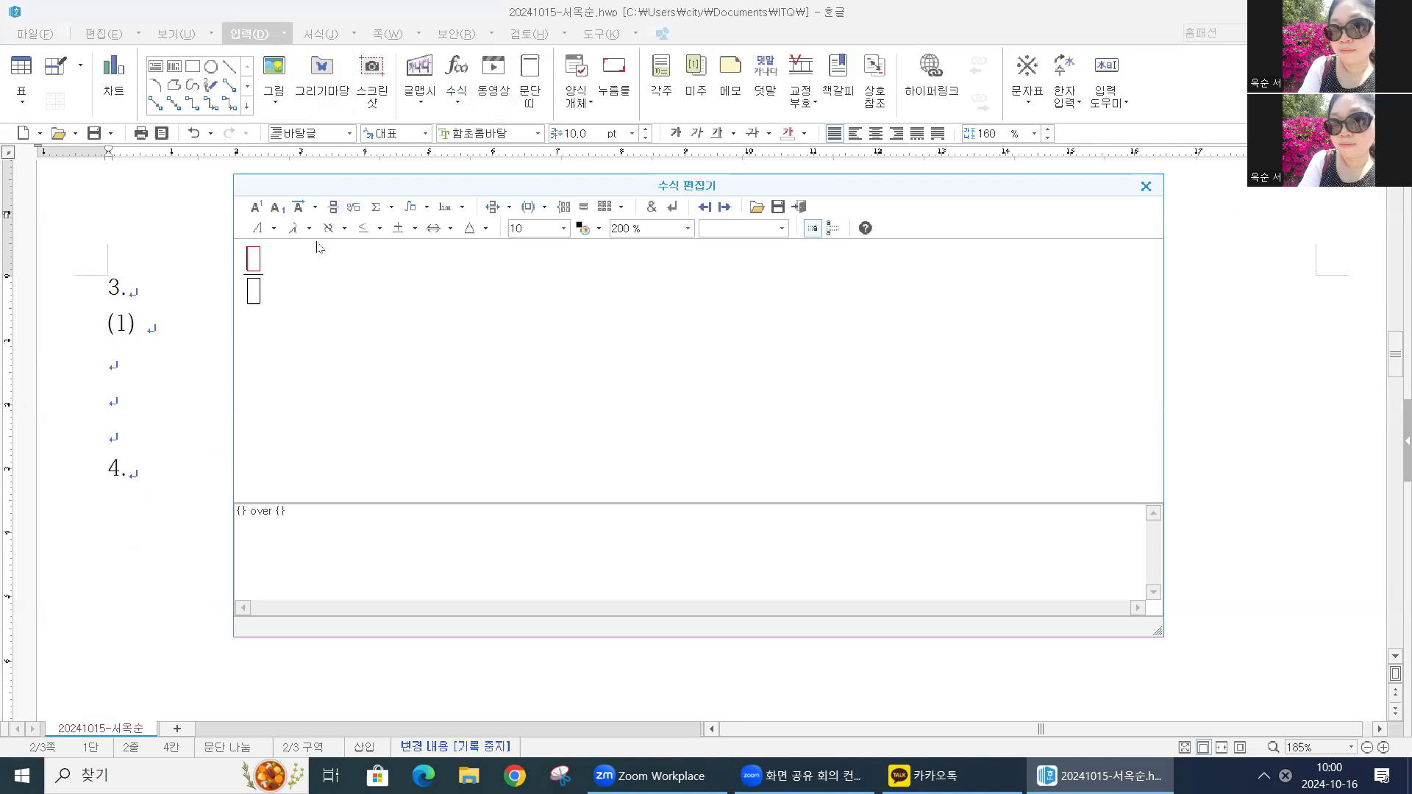
Step: Fill the empty fraction with V subscript 2 in the numerator and V subscript 1 in the denominator
{"action": "type", "text": "V"}
{"action": "left_click", "coordinate": [279, 207]}
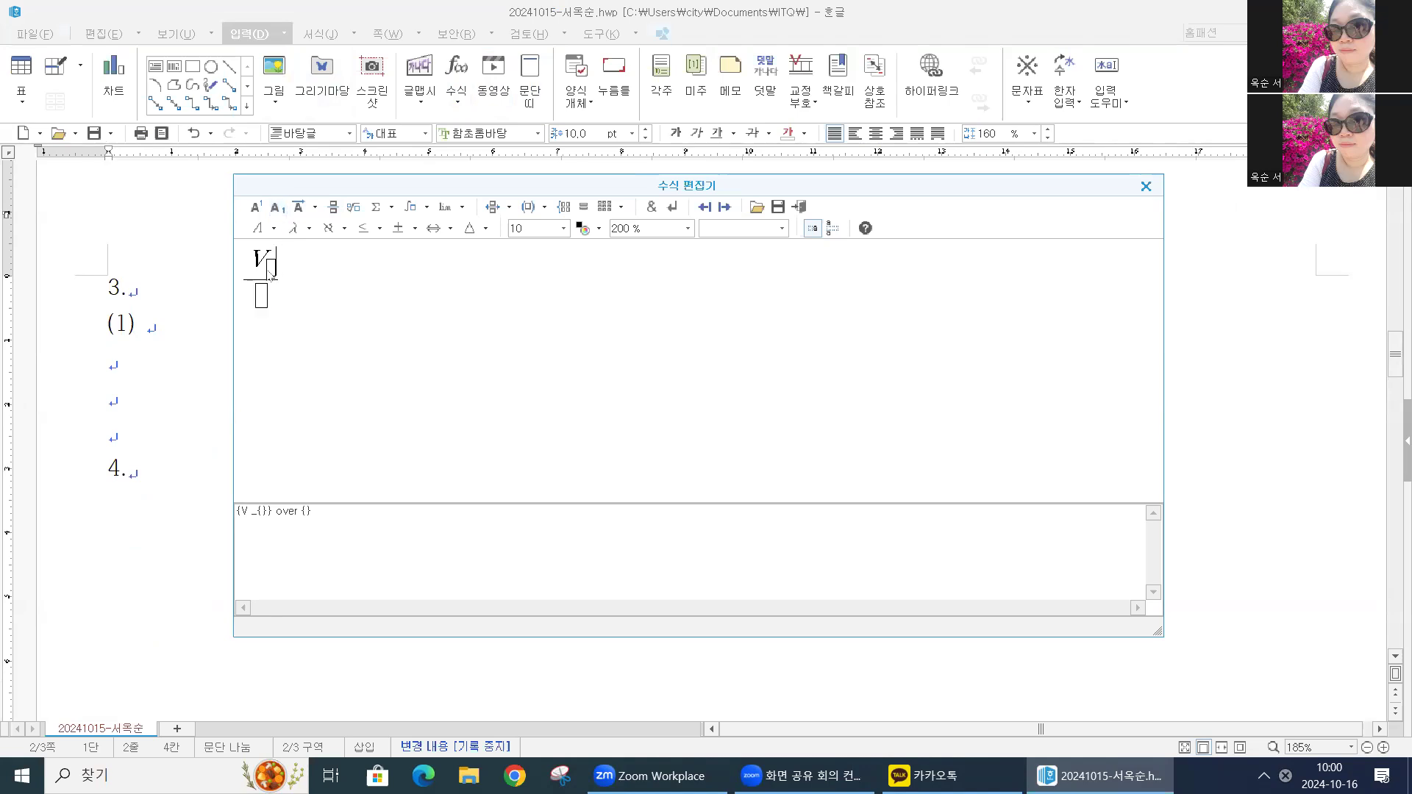
{"action": "type", "text": "2"}
{"action": "key", "text": "Tab"}
{"action": "type", "text": "V"}
{"action": "left_click", "coordinate": [275, 209]}
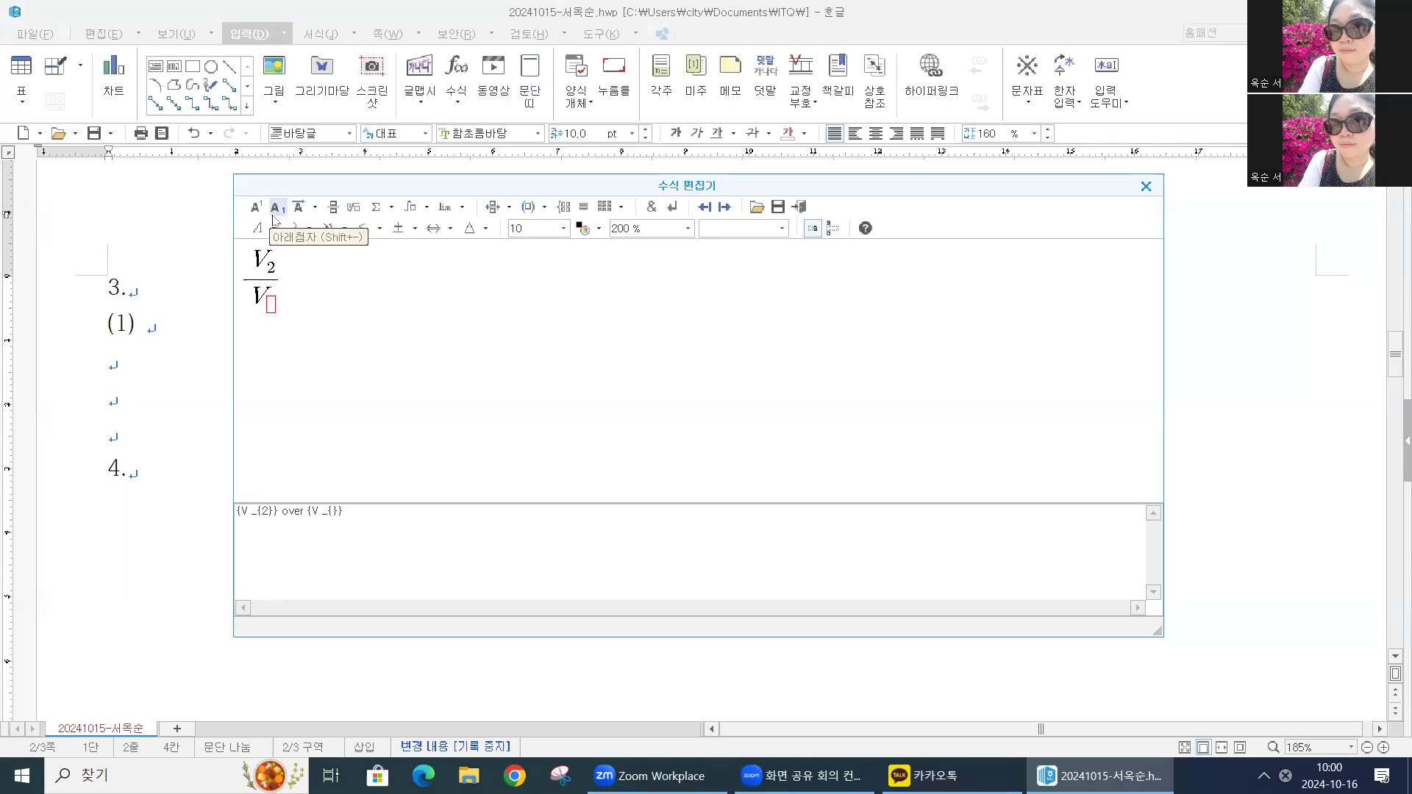
{"action": "type", "text": "1"}
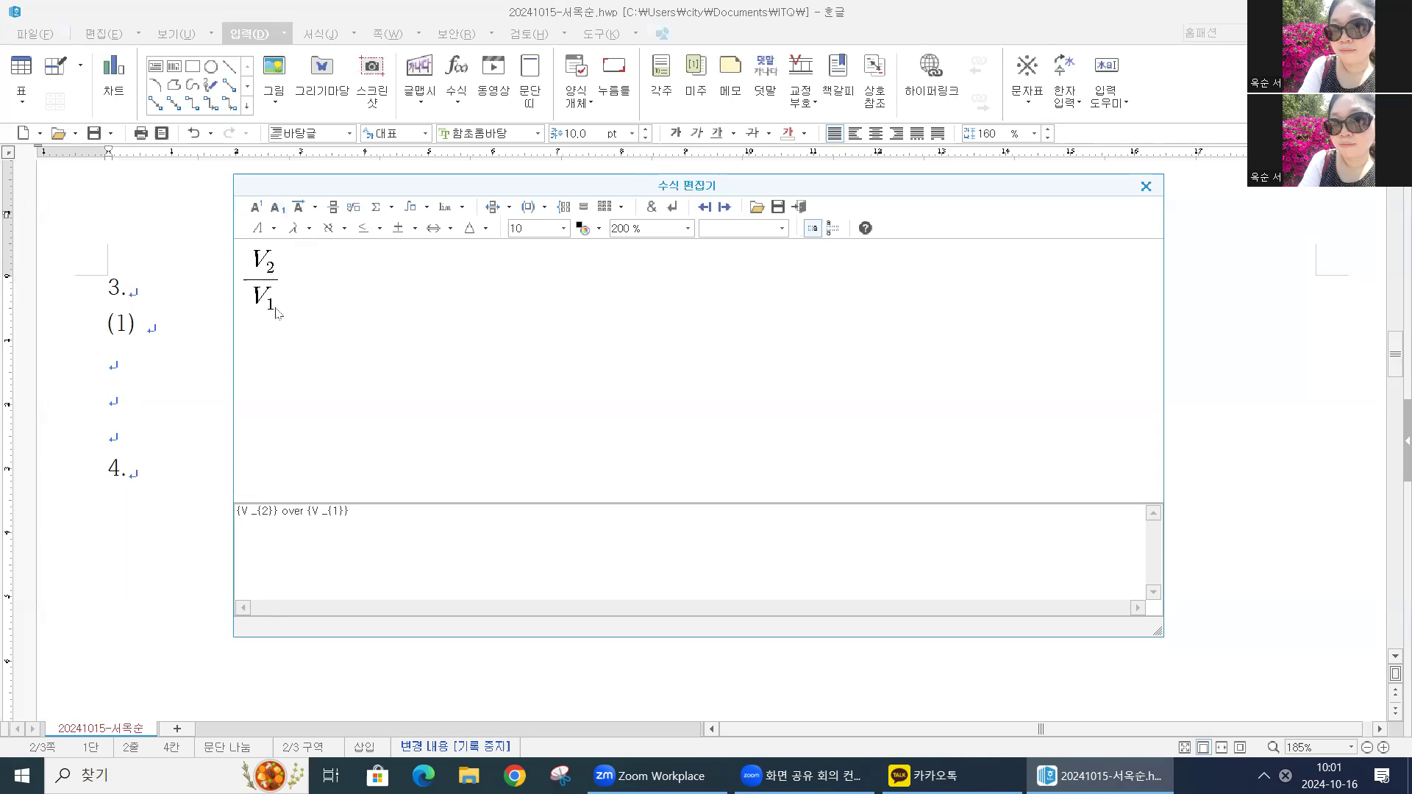
Step: Continue the equation with an equals sign and a second fraction, entering 0.90 in its numerator
{"action": "left_click", "coordinate": [301, 281]}
{"action": "type", "text": "="}
{"action": "left_click", "coordinate": [334, 207]}
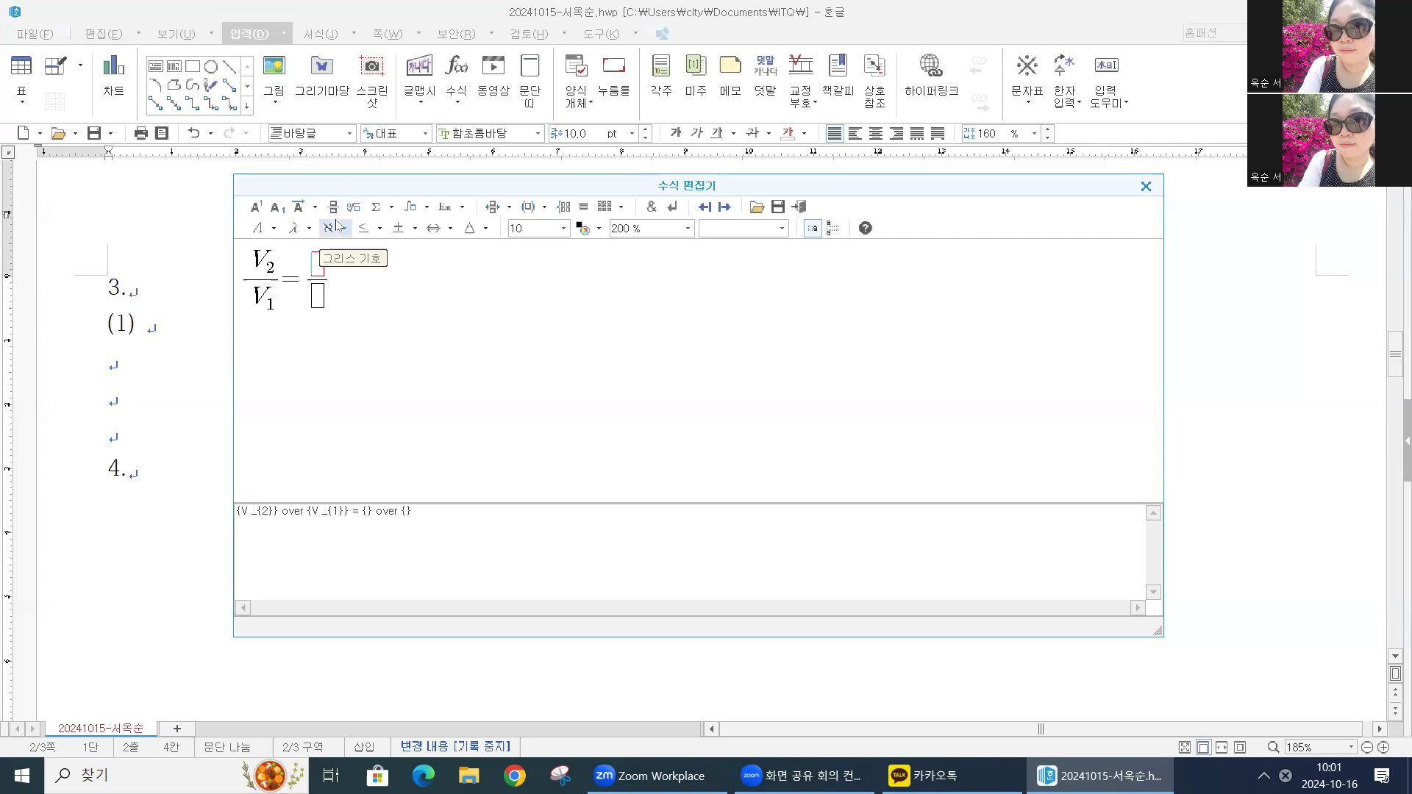
{"action": "type", "text": "0.90"}
{"action": "key", "text": "Tab"}
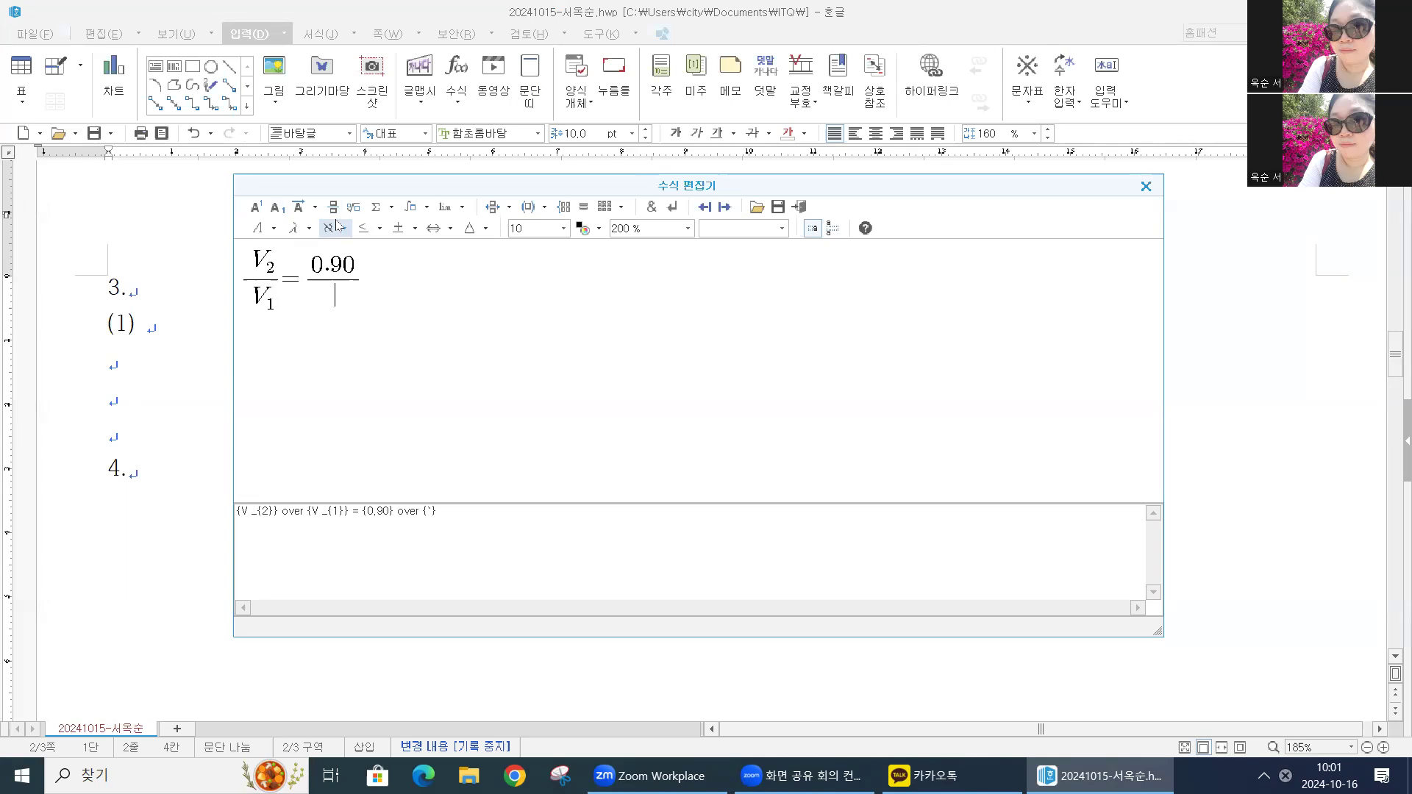
{"action": "type", "text": "1.O"}
{"action": "key", "text": "BackSpace"}
{"action": "type", "text": "0"}
{"action": "key", "text": "BackSpace"}
{"action": "key", "text": "BackSpace"}
{"action": "key", "text": "BackSpace"}
{"action": "key", "text": "BackSpace"}
{"action": "key", "text": "Up"}
Step: Extend the second fraction's numerator with a multiplication sign and 10 to the power of 3
{"action": "left_click", "coordinate": [416, 229]}
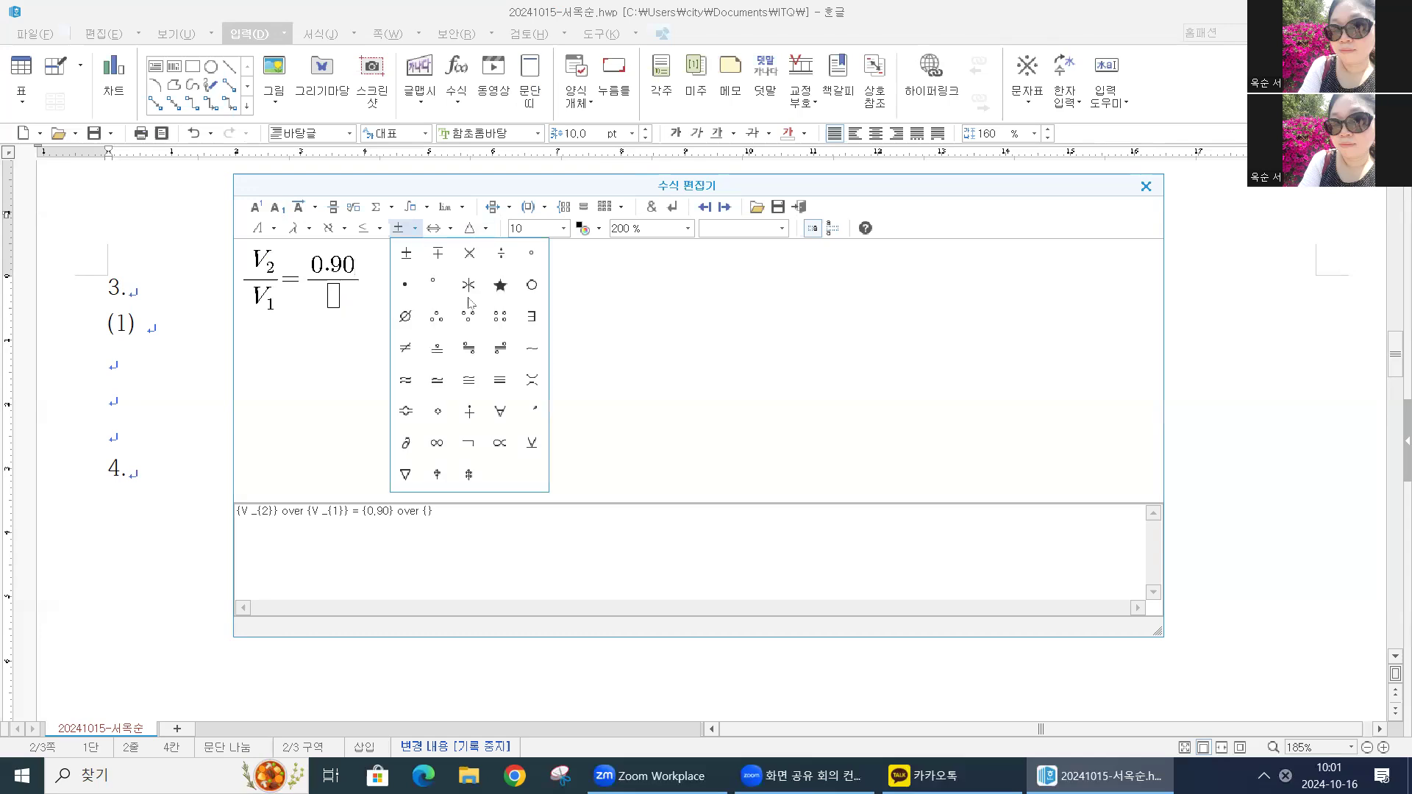
{"action": "left_click", "coordinate": [469, 255]}
{"action": "type", "text": "10"}
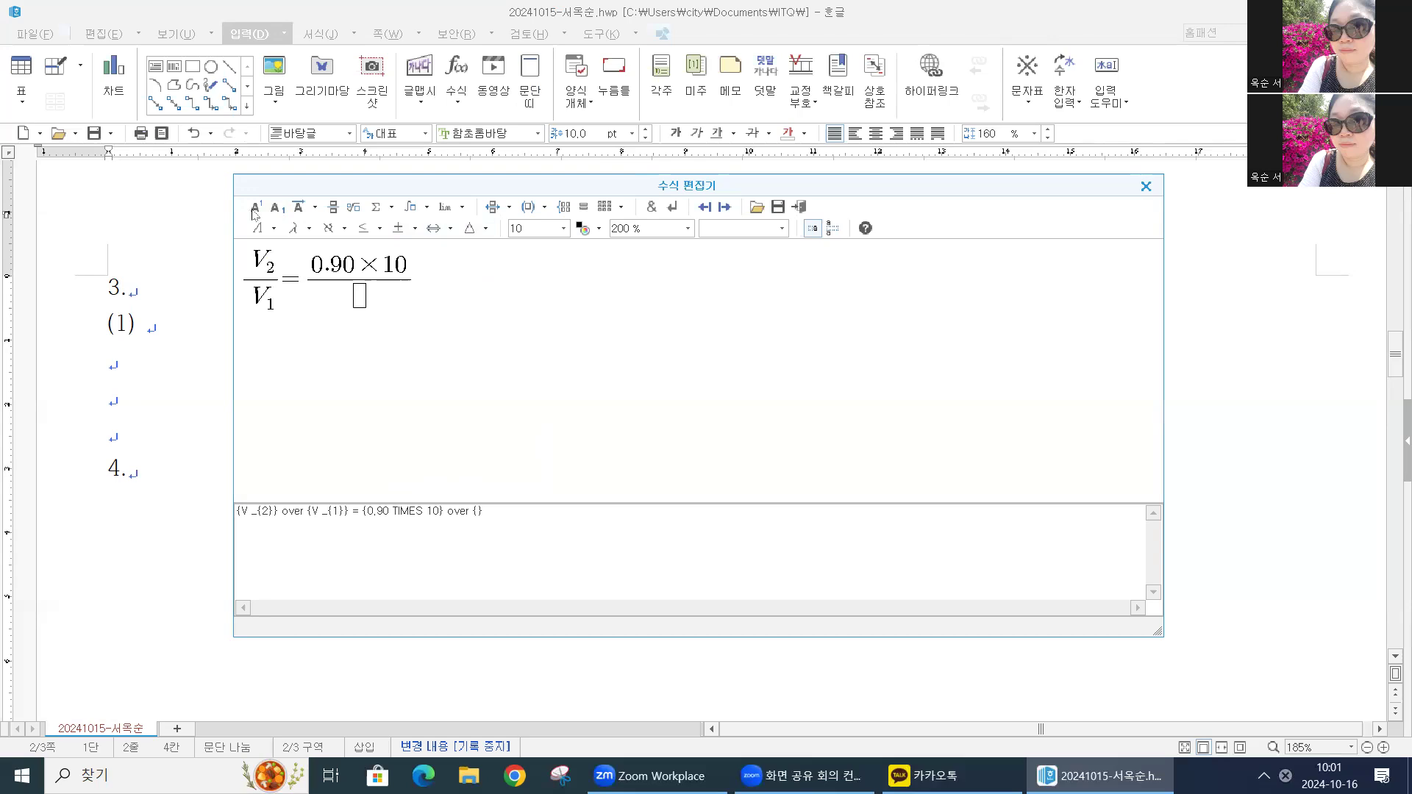
{"action": "left_click", "coordinate": [255, 209]}
{"action": "type", "text": "3"}
{"action": "key", "text": "Right"}
Step: Enter 1.0 × 10 to the power of 3 in the second fraction's denominator
{"action": "key", "text": "Tab"}
{"action": "type", "text": "1"}
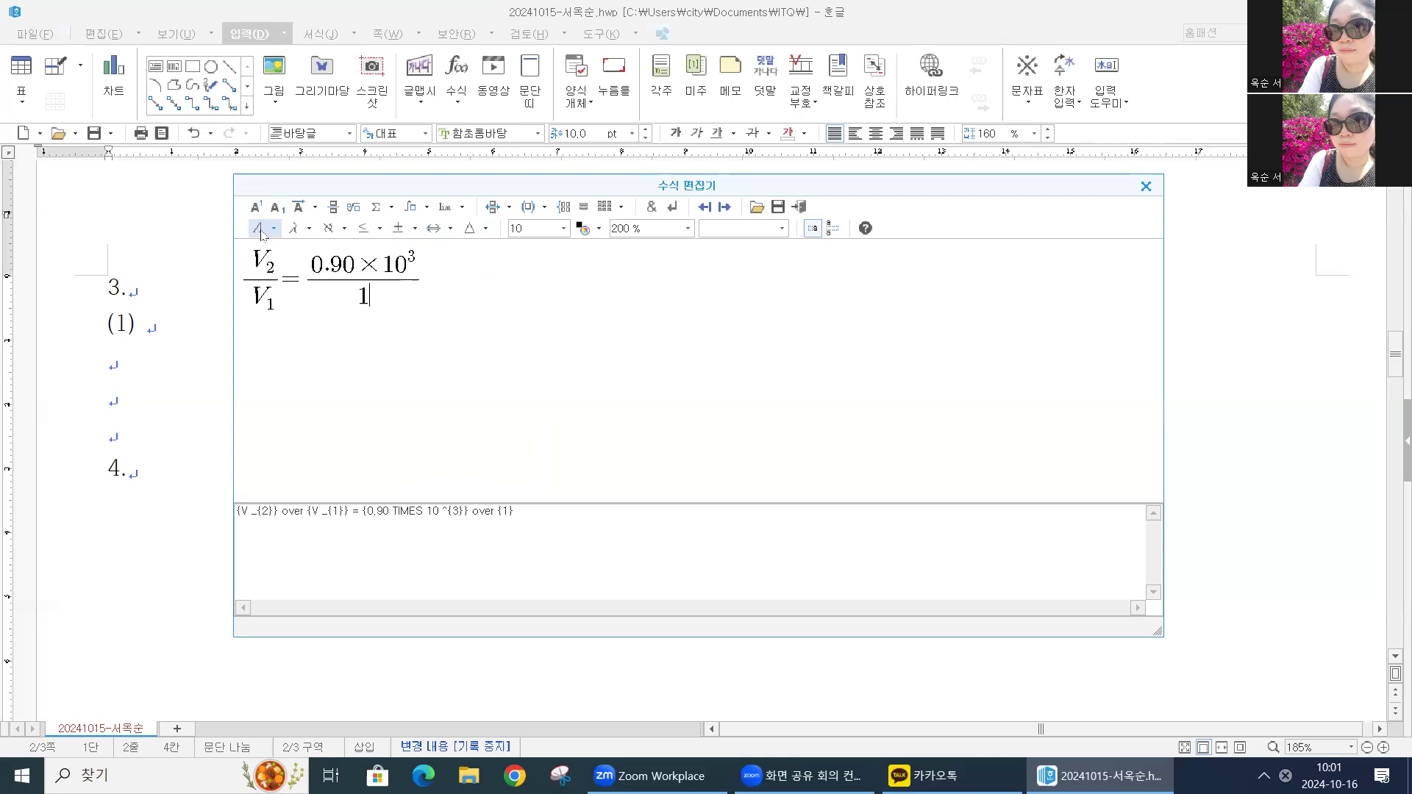
{"action": "type", "text": ".0"}
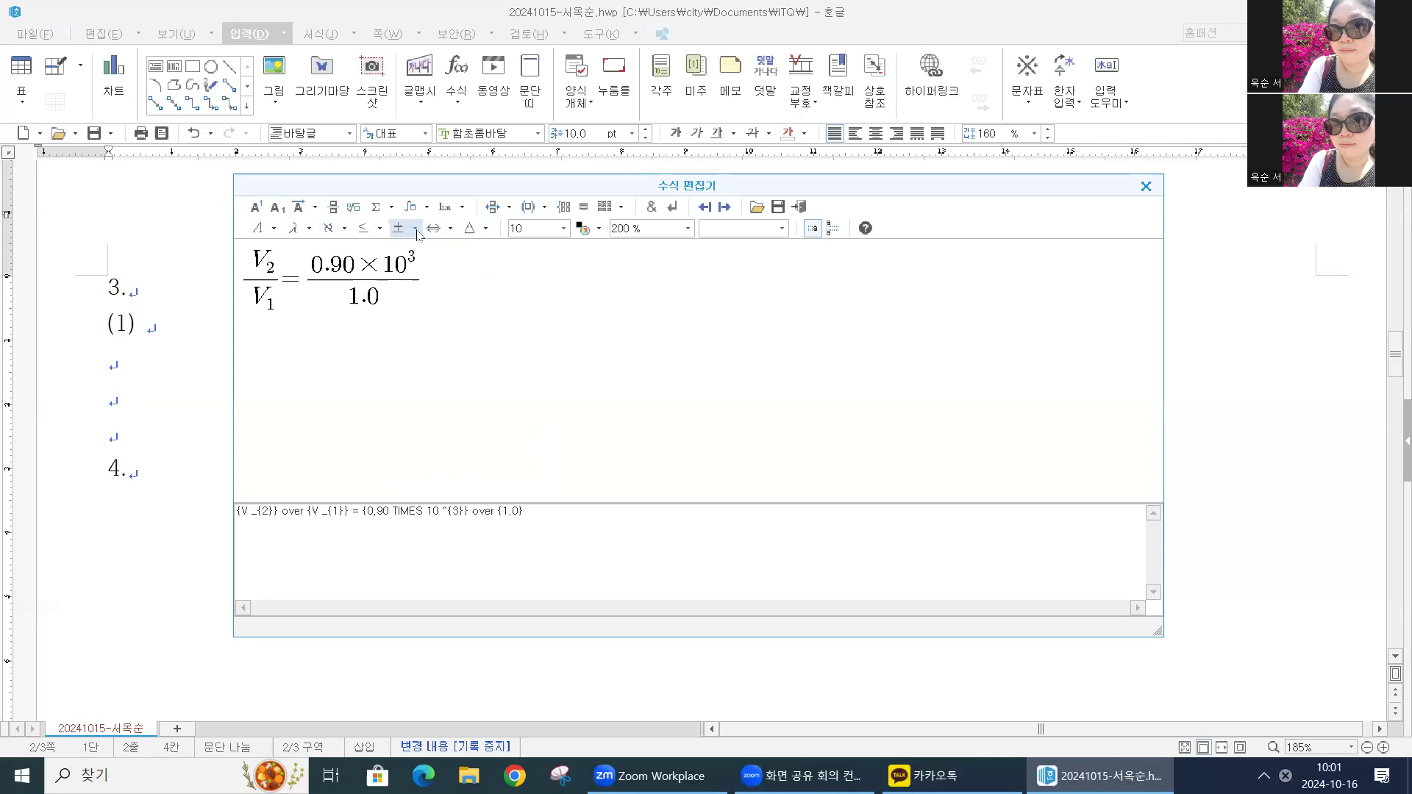
{"action": "left_click", "coordinate": [416, 233]}
{"action": "left_click", "coordinate": [460, 261]}
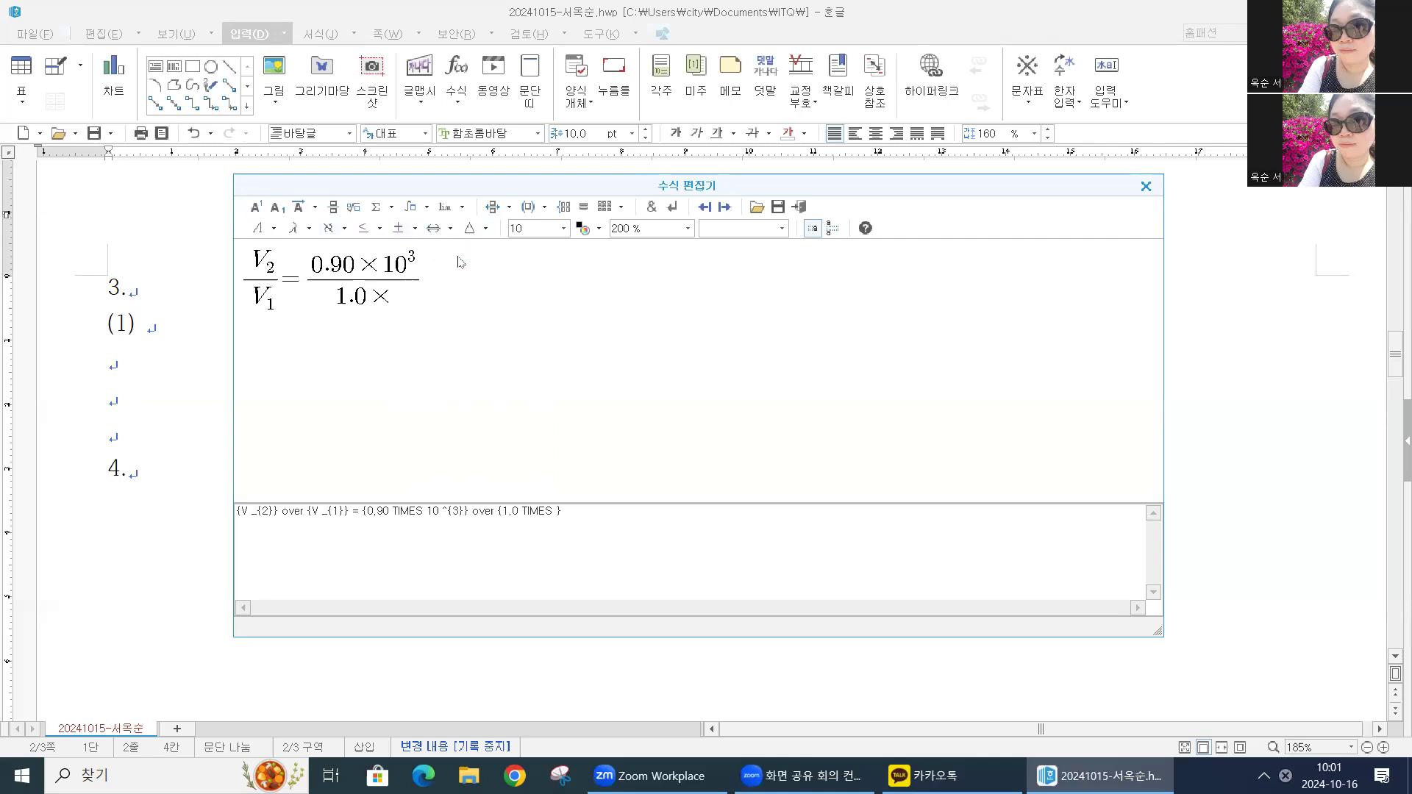
{"action": "type", "text": "10"}
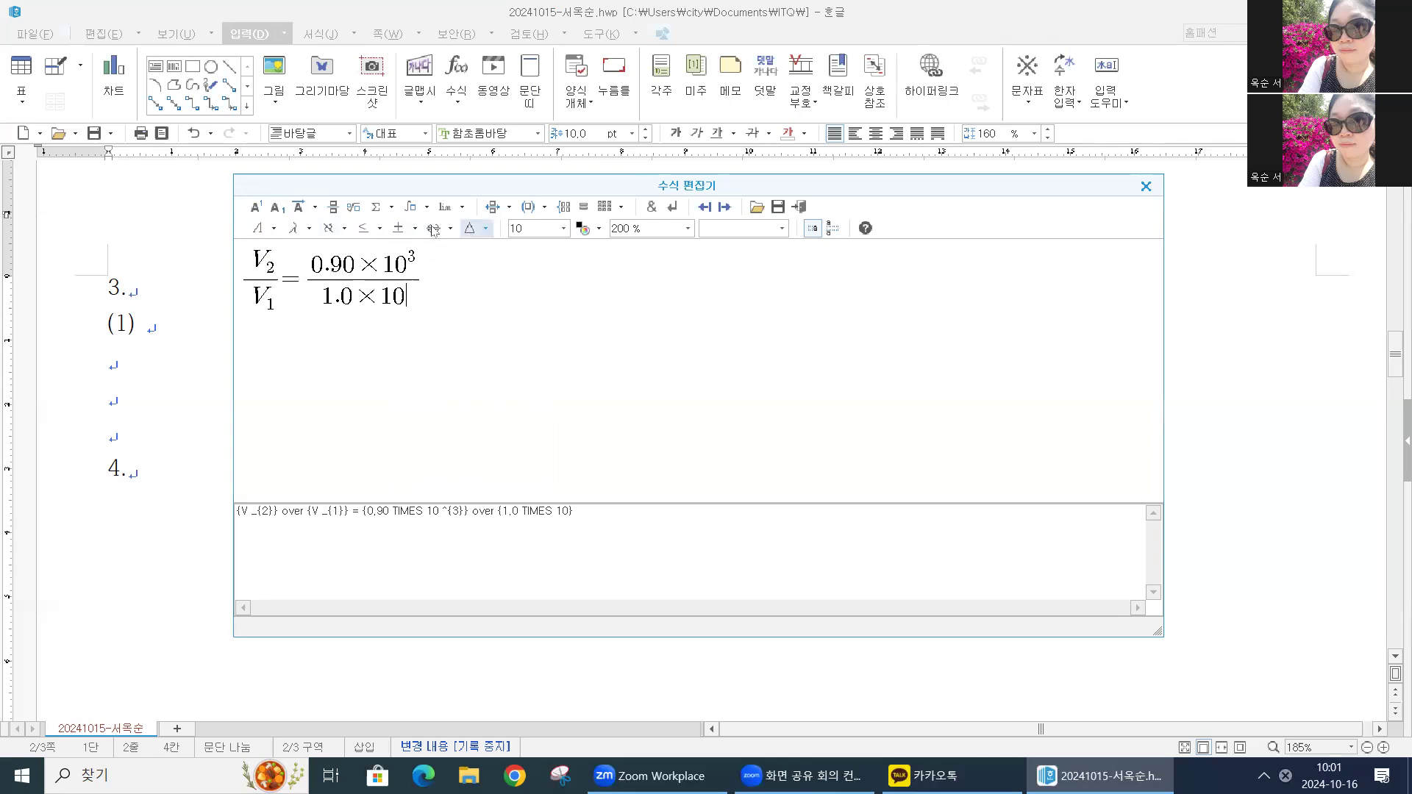
{"action": "left_click", "coordinate": [257, 207]}
{"action": "type", "text": "3"}
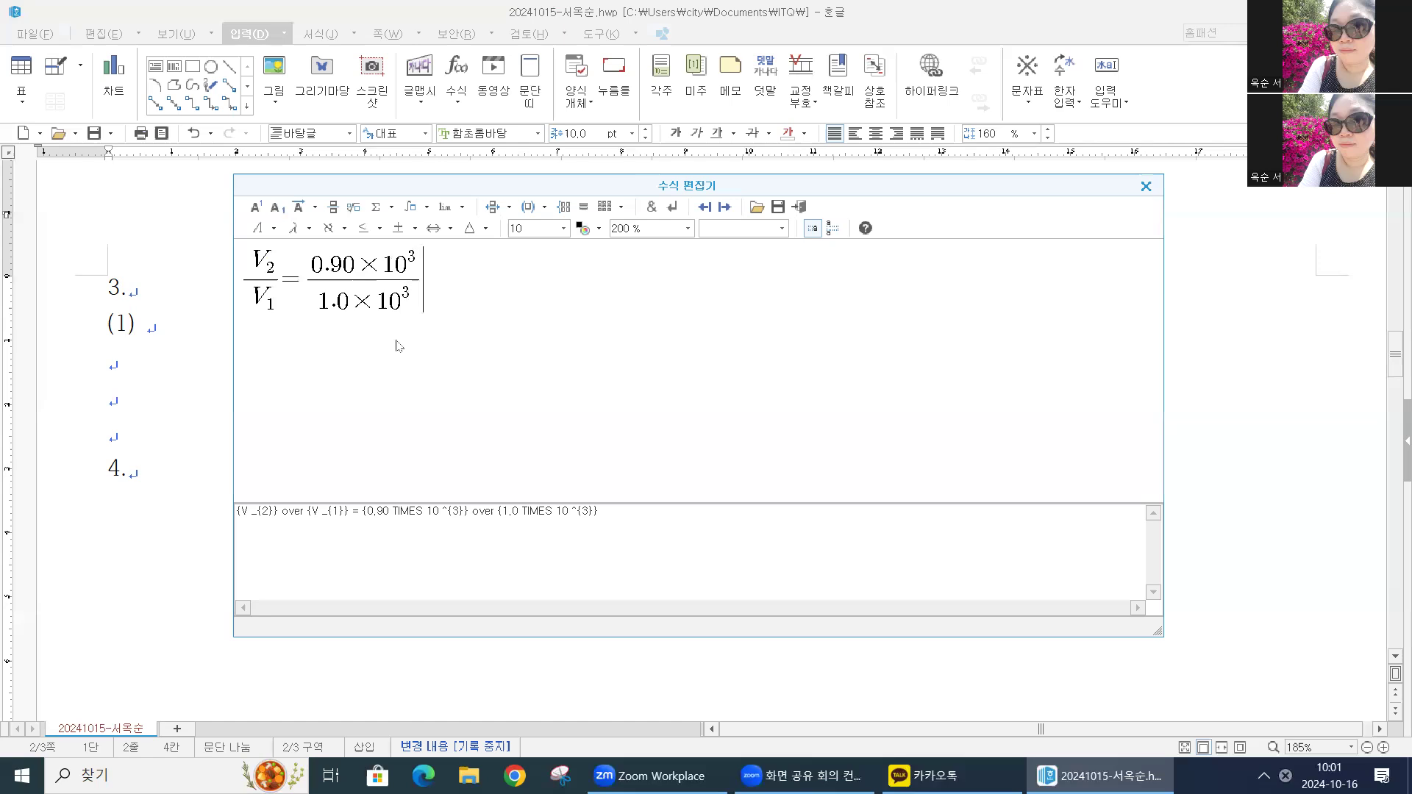
Step: Append = 0.80 after the second fraction and insert the equation into the document
{"action": "type", "text": "=."}
{"action": "key", "text": "BackSpace"}
{"action": "type", "text": "0,80"}
{"action": "left_click", "coordinate": [799, 207]}
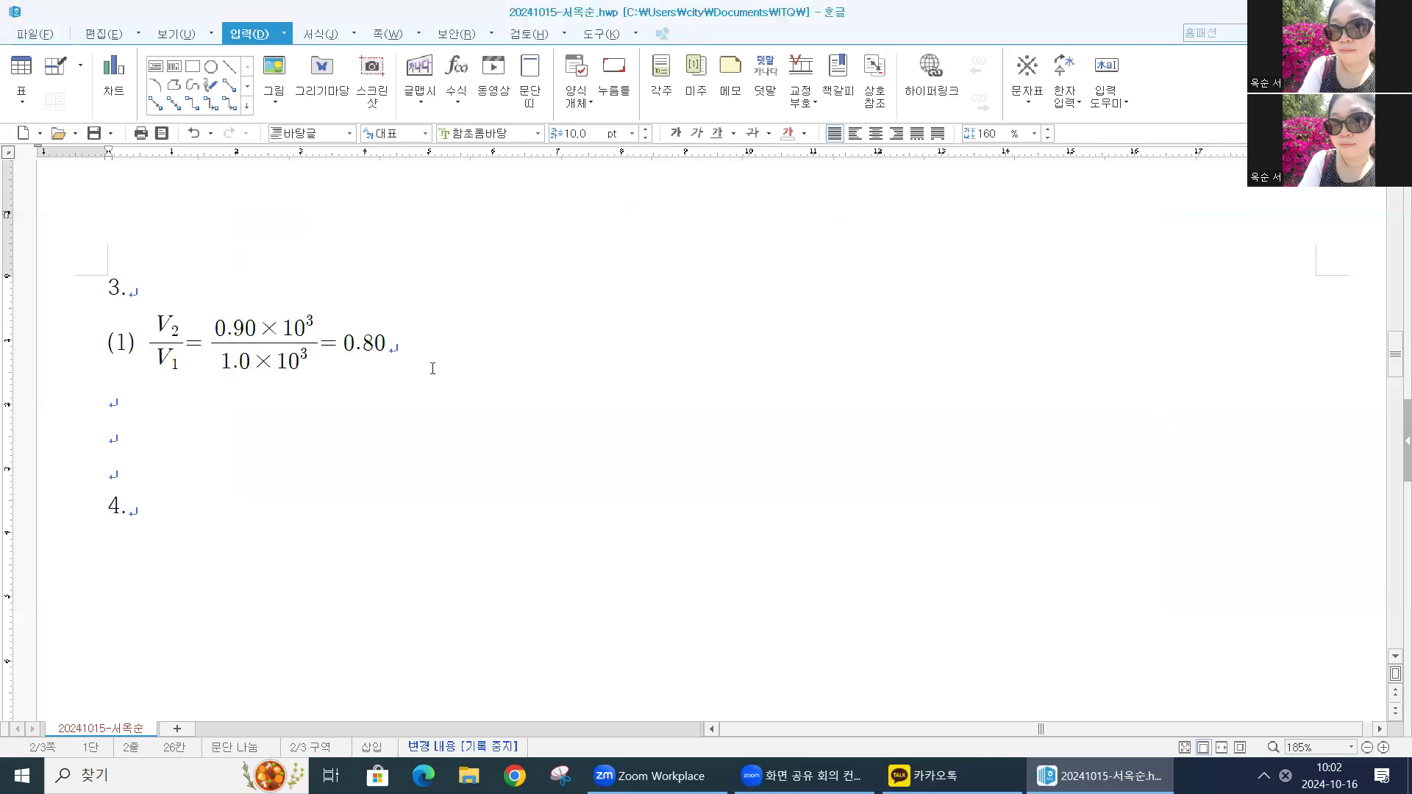
Step: Add the label (2) on the line of equation (1) and start its equation with a definite integral
{"action": "type", "text": "(2)"}
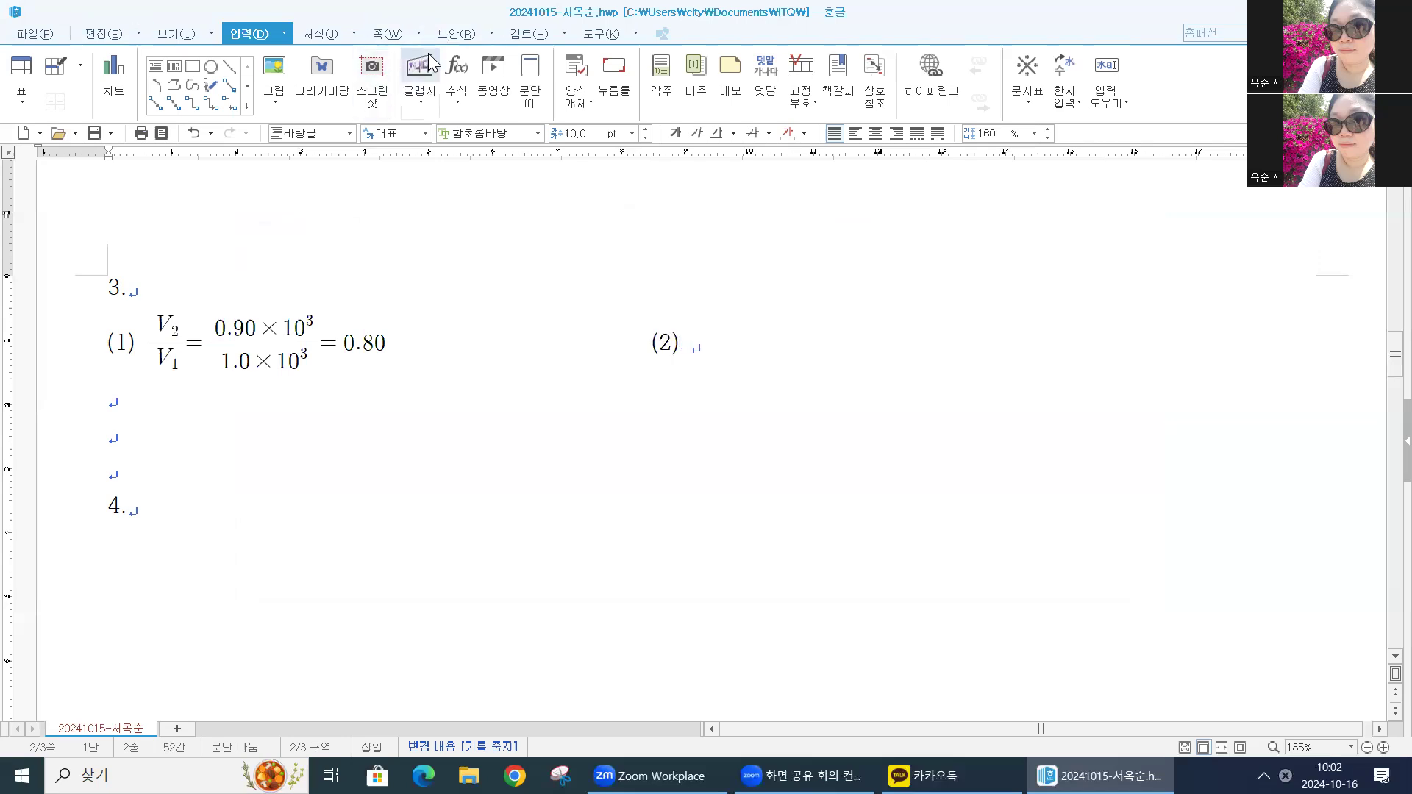
{"action": "left_click", "coordinate": [447, 68]}
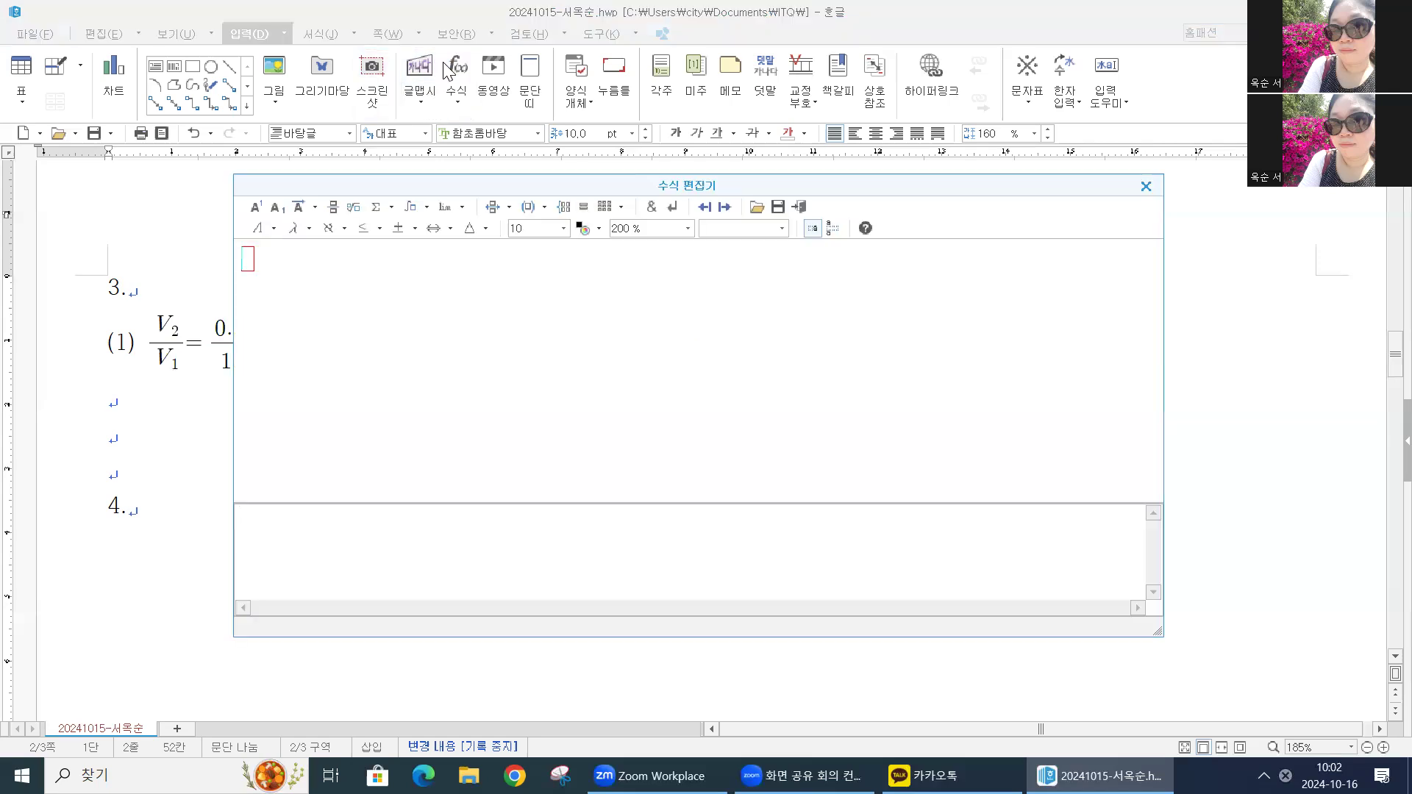
{"action": "left_click", "coordinate": [413, 207]}
{"action": "left_click", "coordinate": [416, 233]}
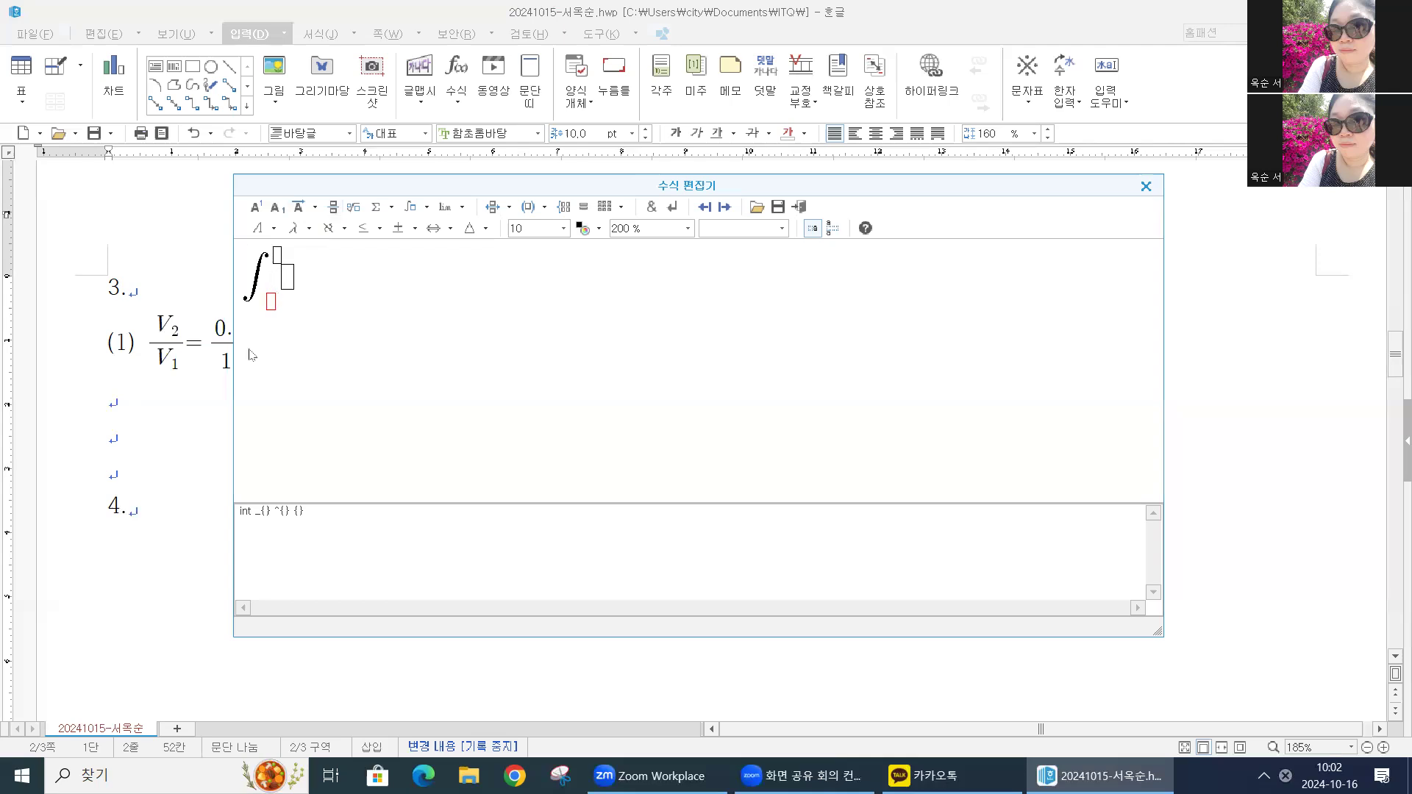
Step: Give the integral lower limit a, upper limit b and the integrand A(x-a)(x-b)dx
{"action": "type", "text": "A"}
{"action": "key", "text": "BackSpace"}
{"action": "type", "text": "a"}
{"action": "left_click", "coordinate": [278, 261]}
{"action": "type", "text": "b"}
{"action": "left_click", "coordinate": [284, 280]}
{"action": "type", "text": "A(X"}
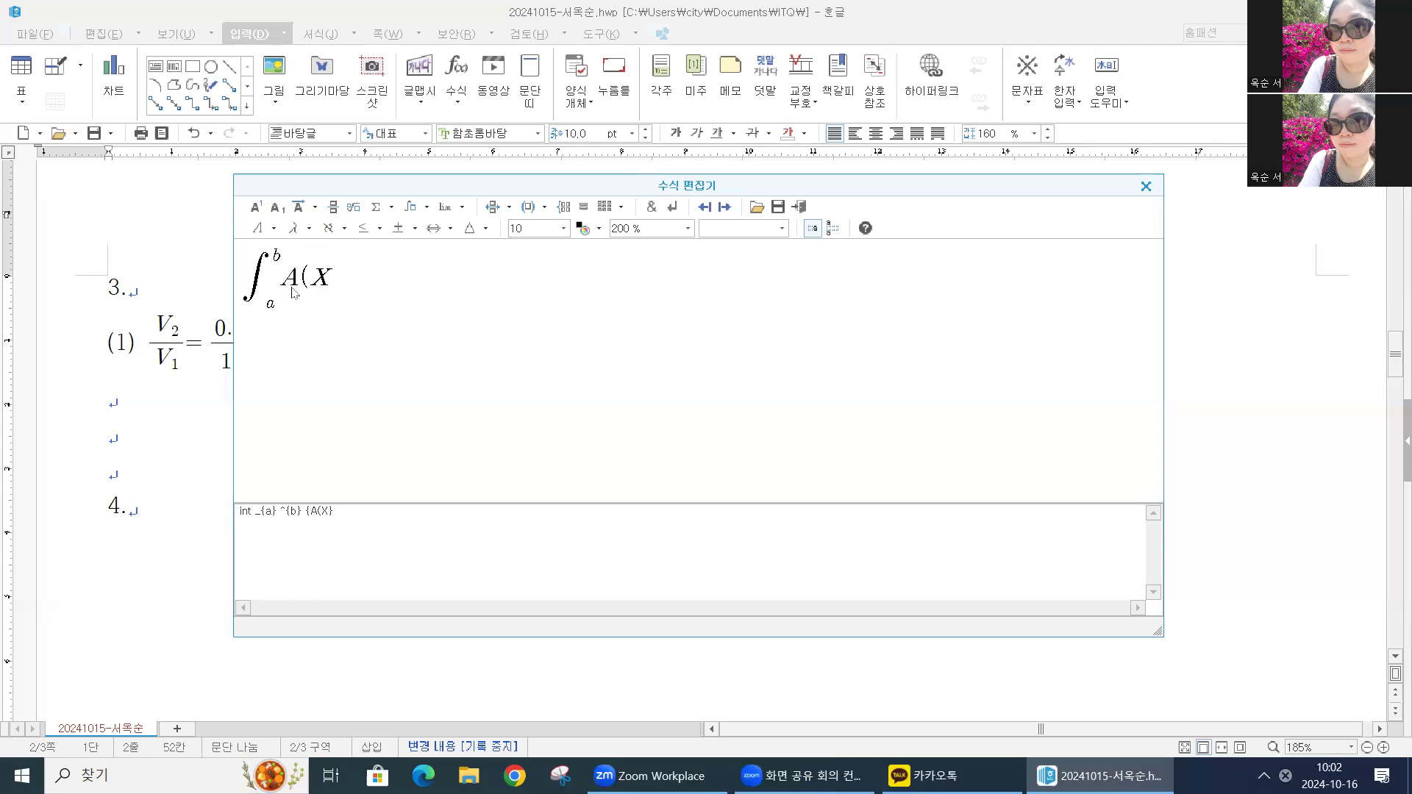
{"action": "key", "text": "BackSpace"}
{"action": "type", "text": "x-a)(x-b)dx"}
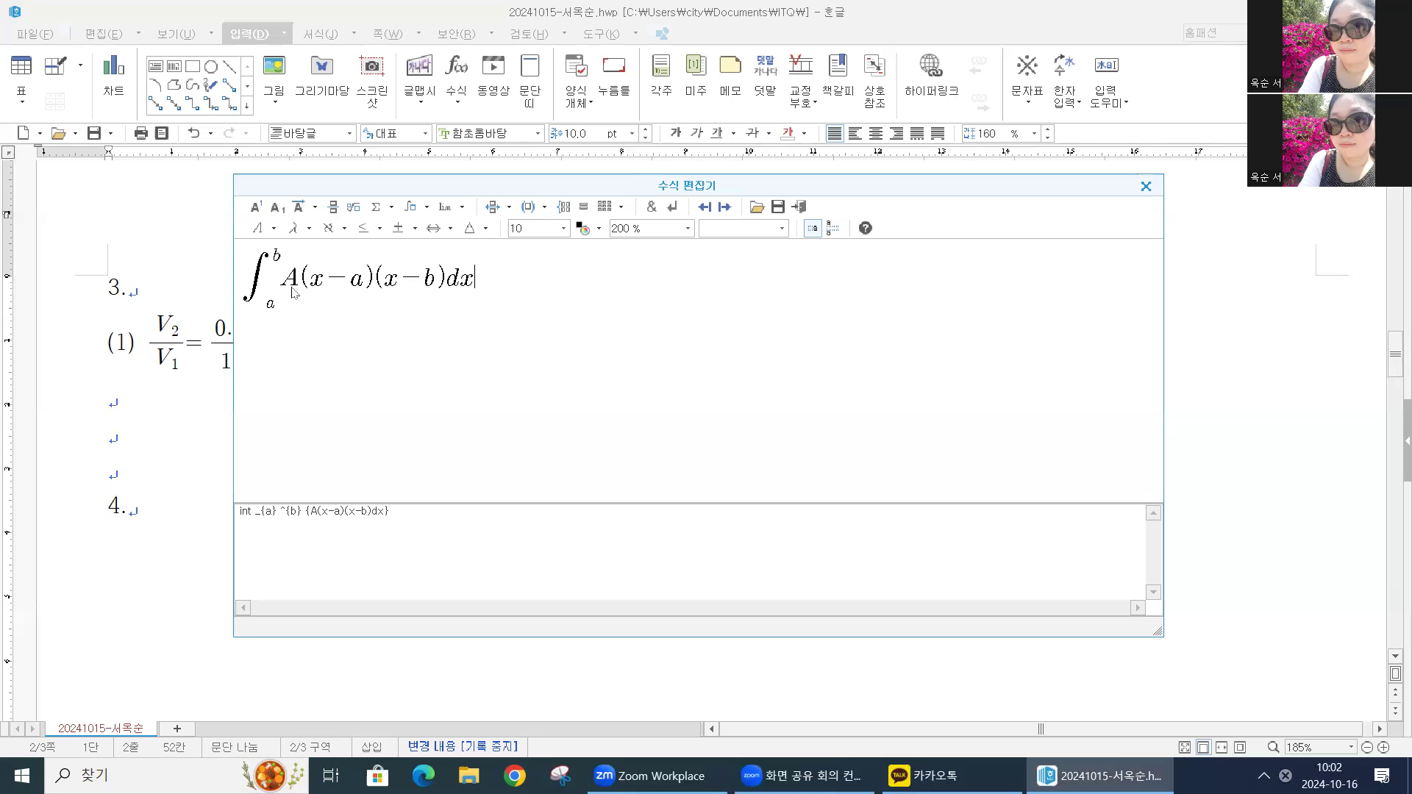
Step: Continue equation (2) with =- and a fraction of A over 6
{"action": "type", "text": "=-"}
{"action": "left_click", "coordinate": [343, 214]}
{"action": "type", "text": "S"}
{"action": "key", "text": "BackSpace"}
{"action": "type", "text": "A"}
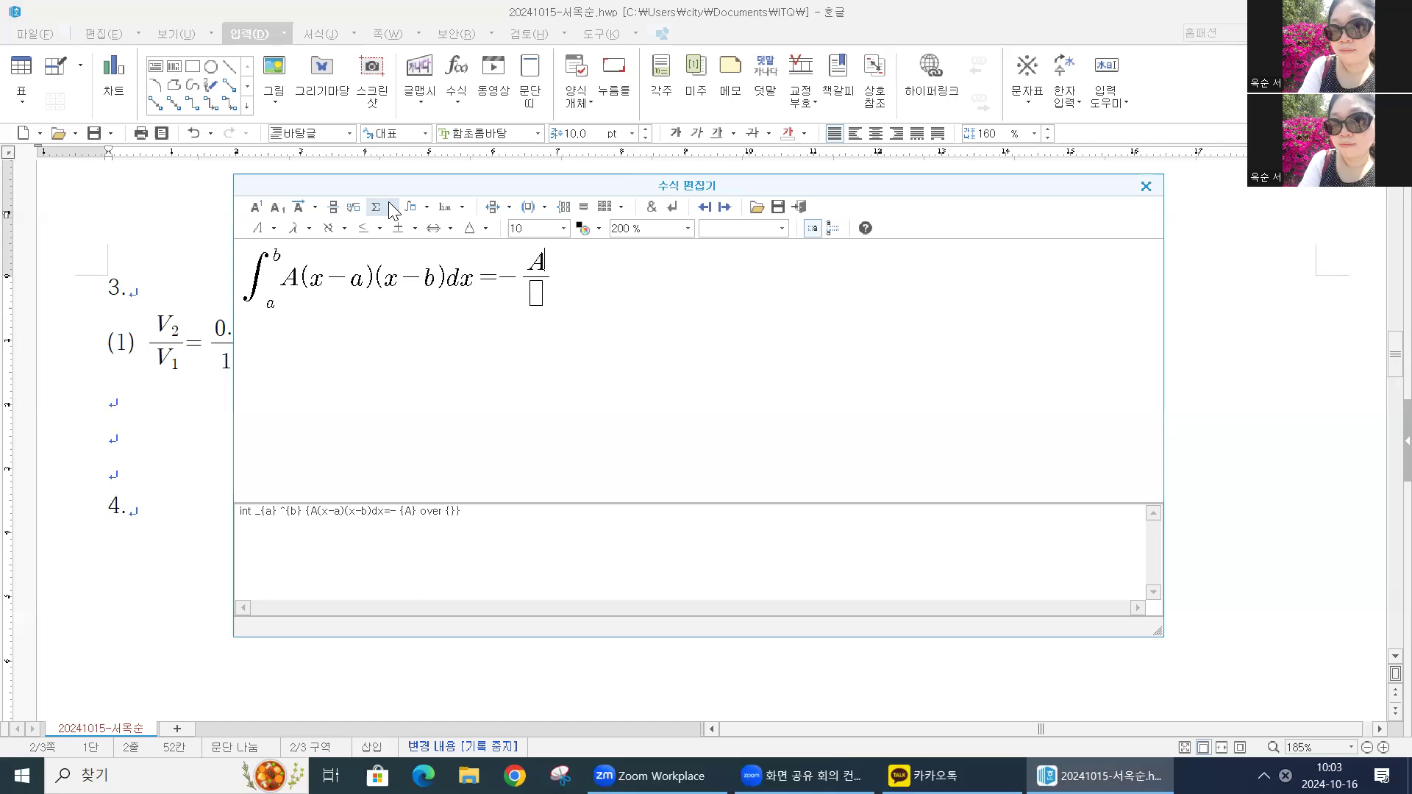
{"action": "key", "text": "Tab"}
{"action": "type", "text": "6"}
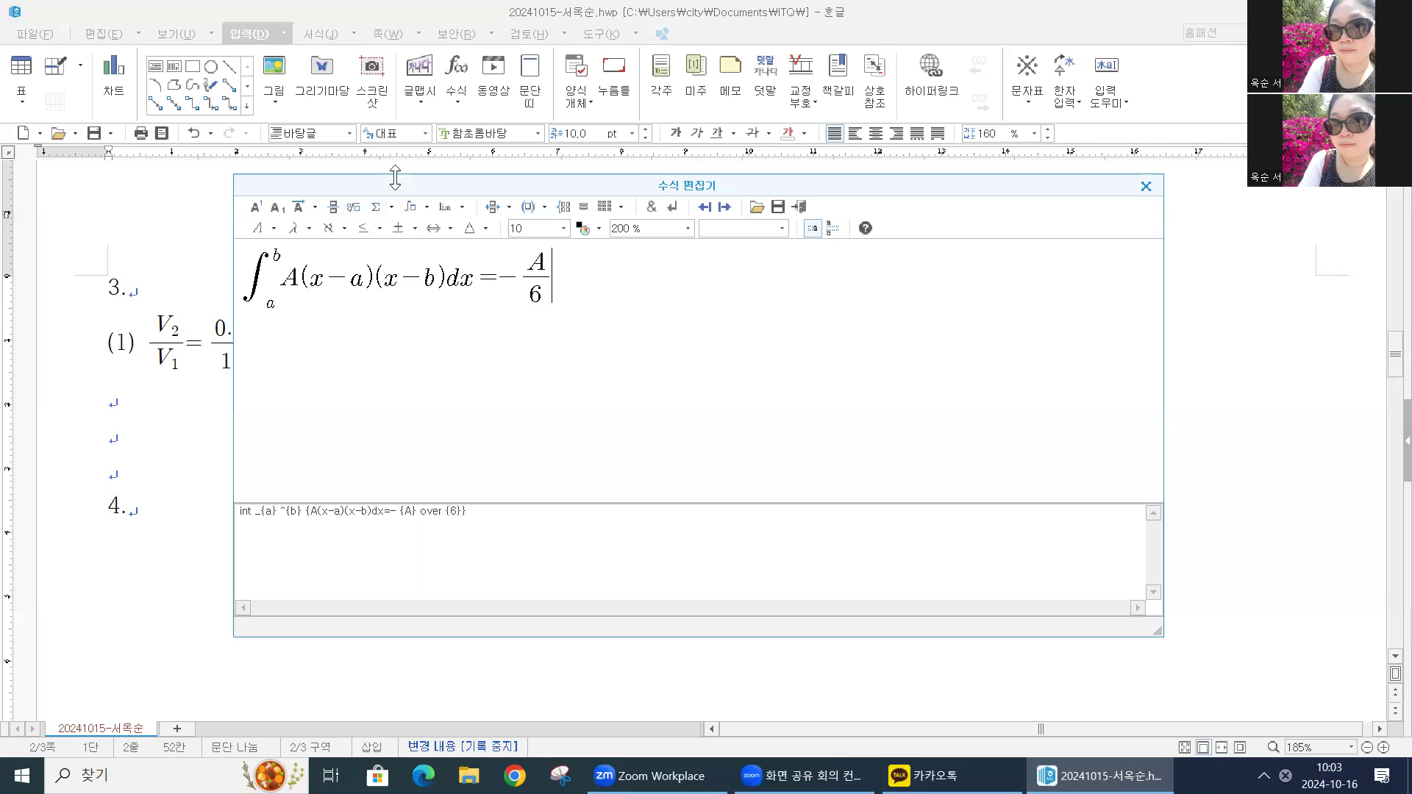
Step: Append (b-a) to the power of 3, insert the equation into the document and delete the space after the label (2)
{"action": "type", "text": "(b-a)}"}
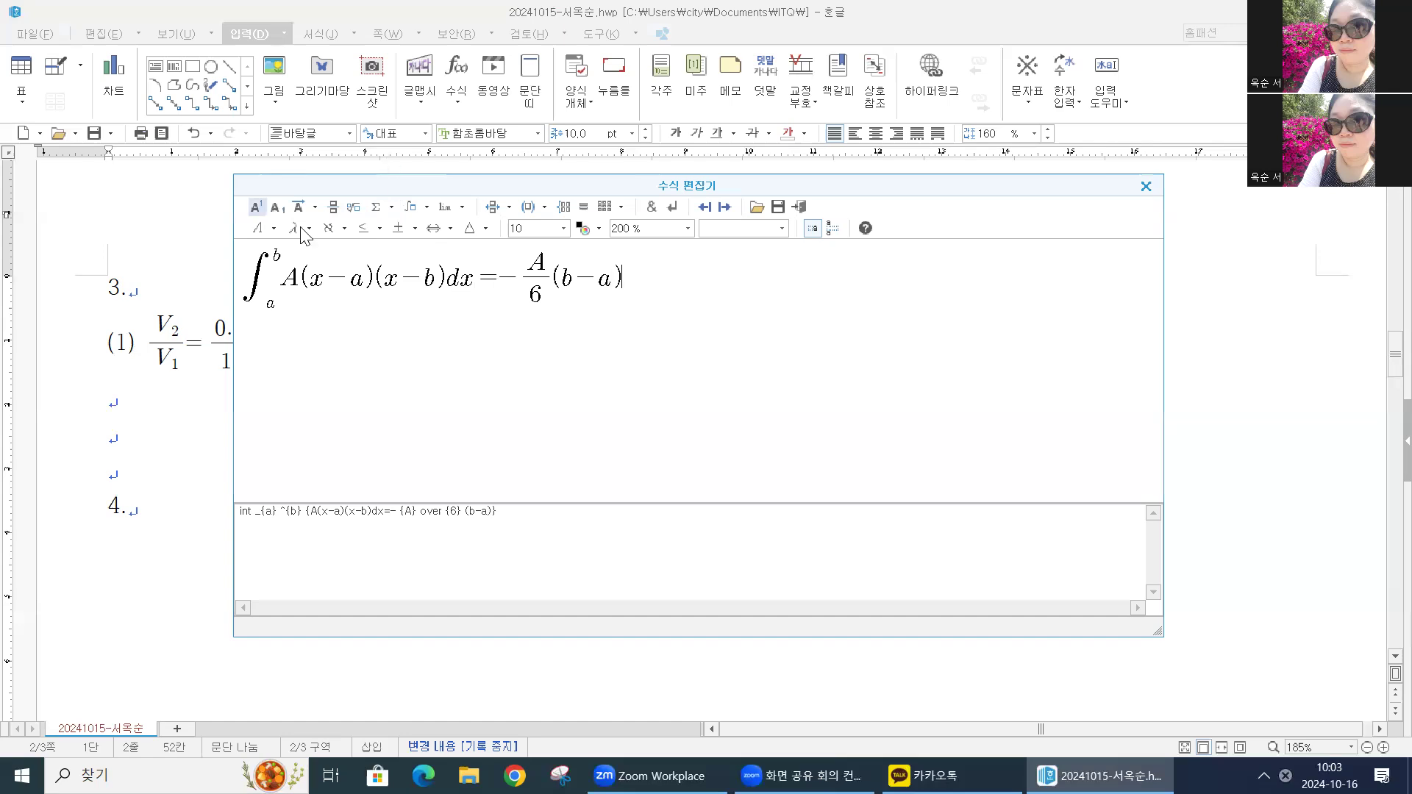
{"action": "type", "text": "^3"}
{"action": "left_click", "coordinate": [799, 208]}
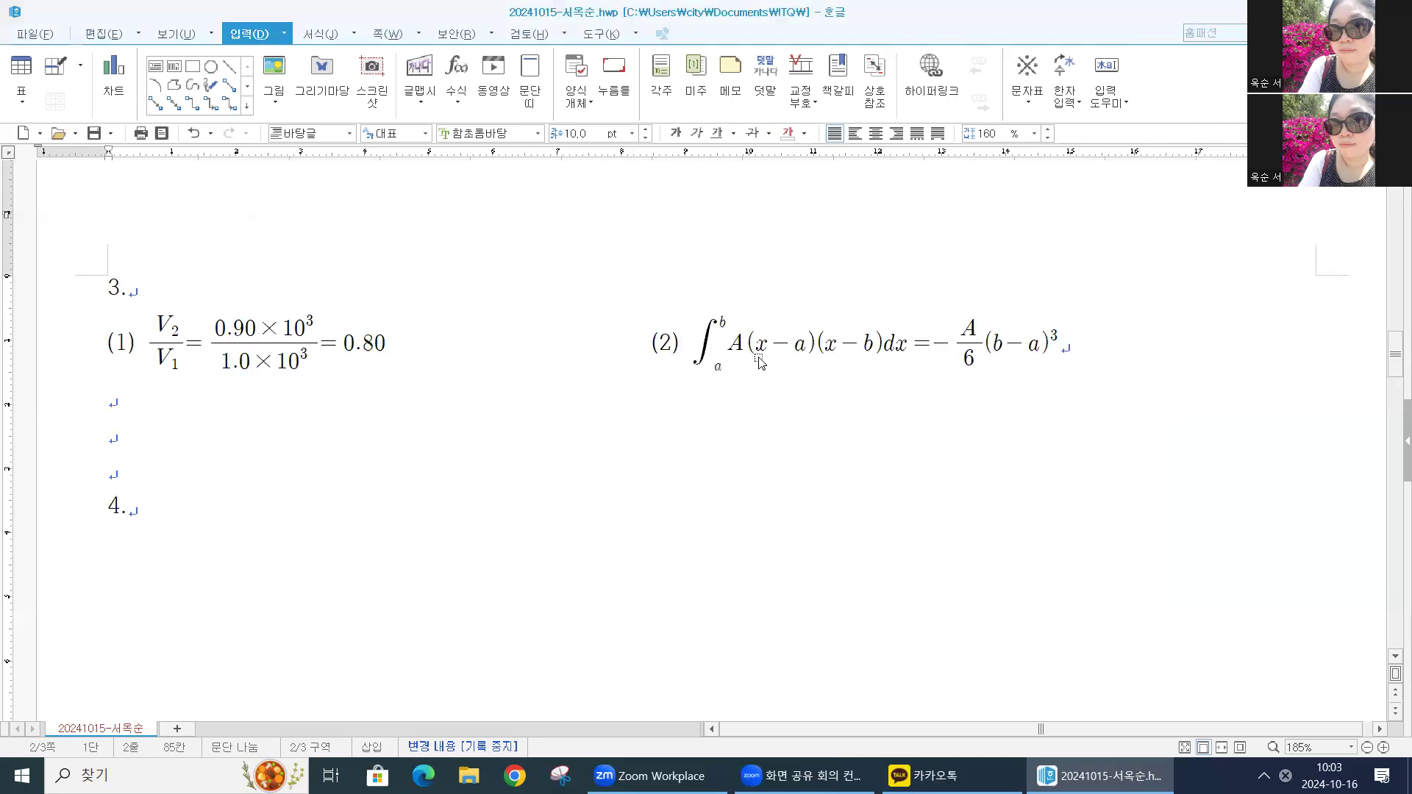
{"action": "left_click", "coordinate": [680, 343]}
{"action": "key", "text": "Delete"}
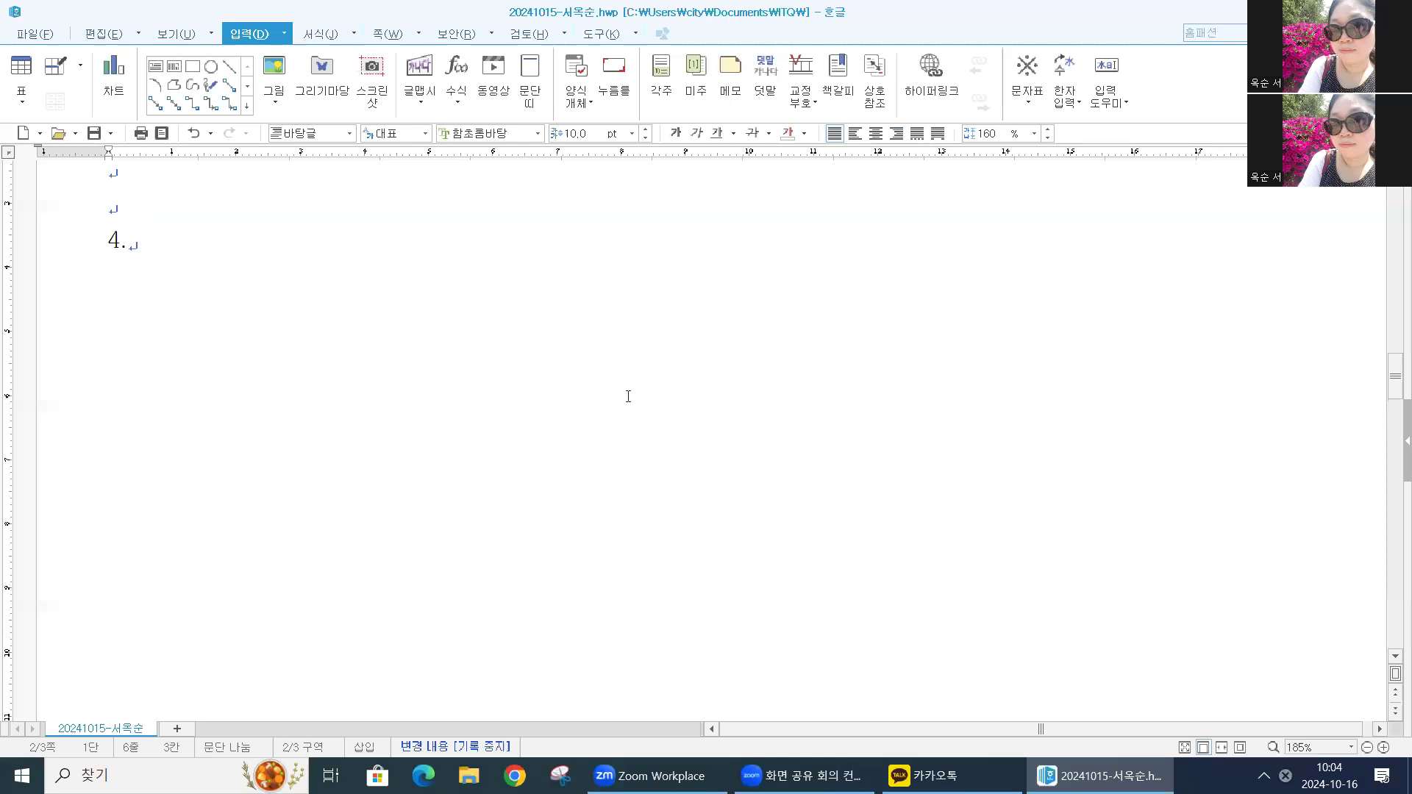
Step: Draw a rectangle about 110 mm wide and 118 mm high in the empty area below item 4
{"action": "scroll", "coordinate": [622, 392], "scroll_direction": "down", "scroll_amount": 4}
{"action": "scroll", "coordinate": [622, 392], "scroll_direction": "down", "scroll_amount": 3}
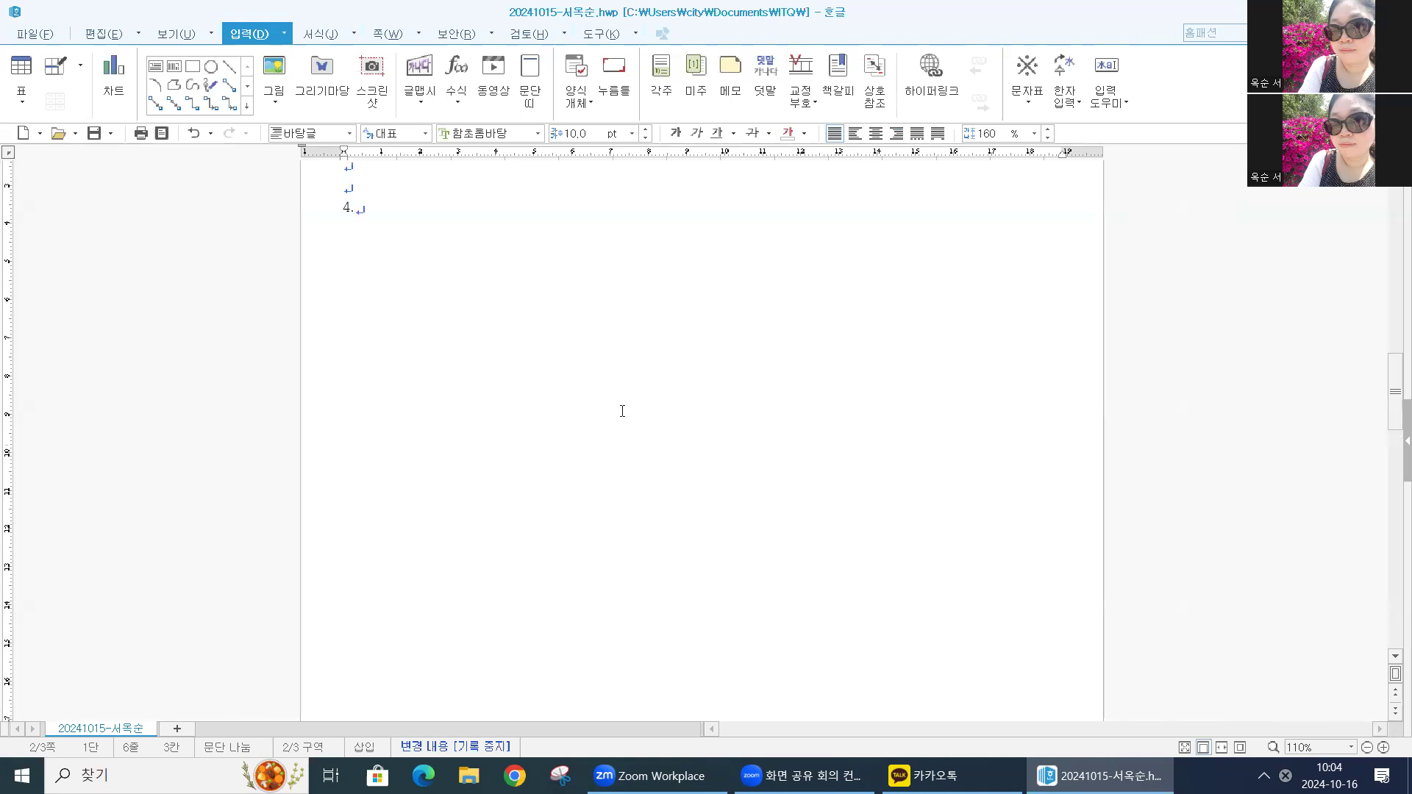
{"action": "scroll", "coordinate": [615, 407], "scroll_direction": "down", "scroll_amount": 2}
{"action": "scroll", "coordinate": [526, 324], "scroll_direction": "up", "scroll_amount": 2}
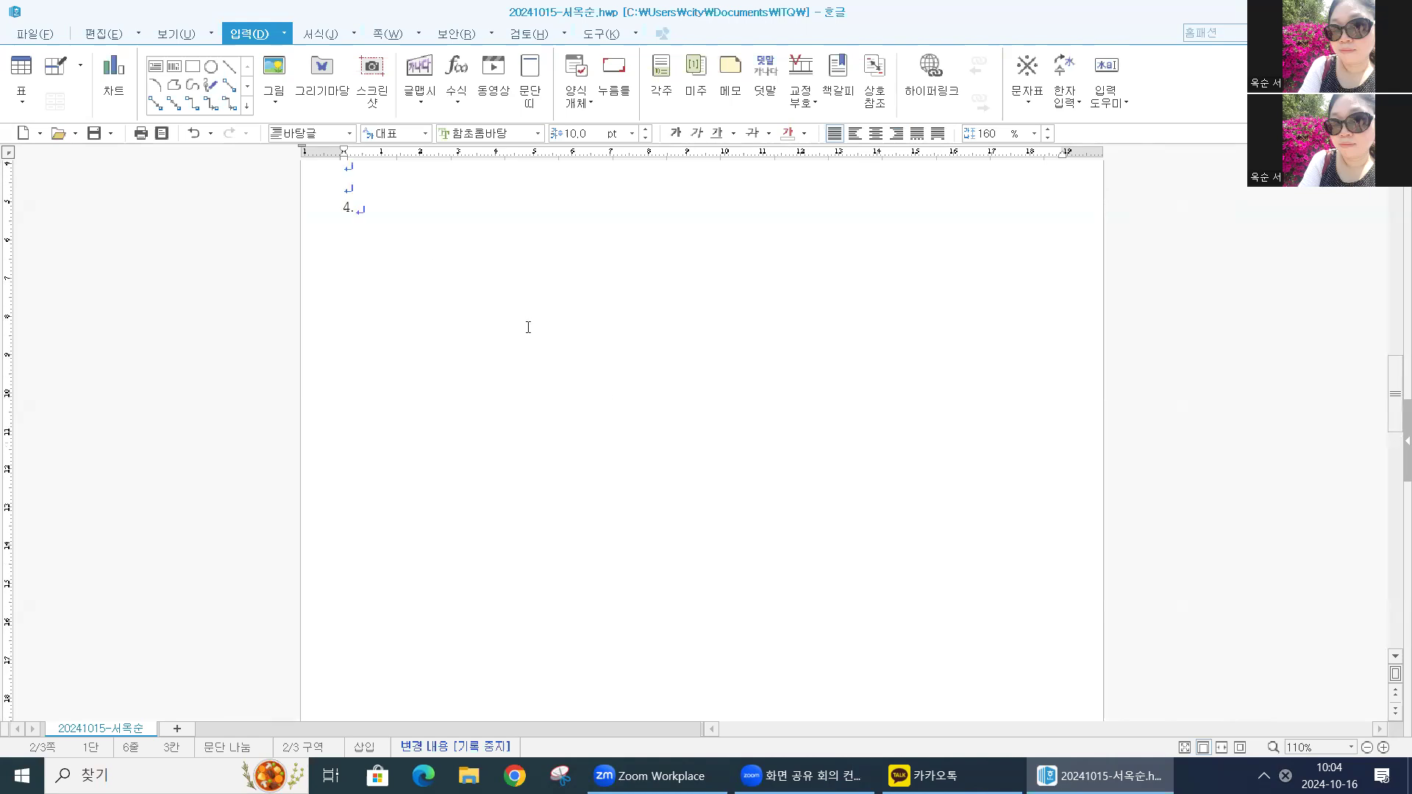
{"action": "scroll", "coordinate": [528, 327], "scroll_direction": "down", "scroll_amount": 2}
{"action": "scroll", "coordinate": [524, 325], "scroll_direction": "up", "scroll_amount": 2}
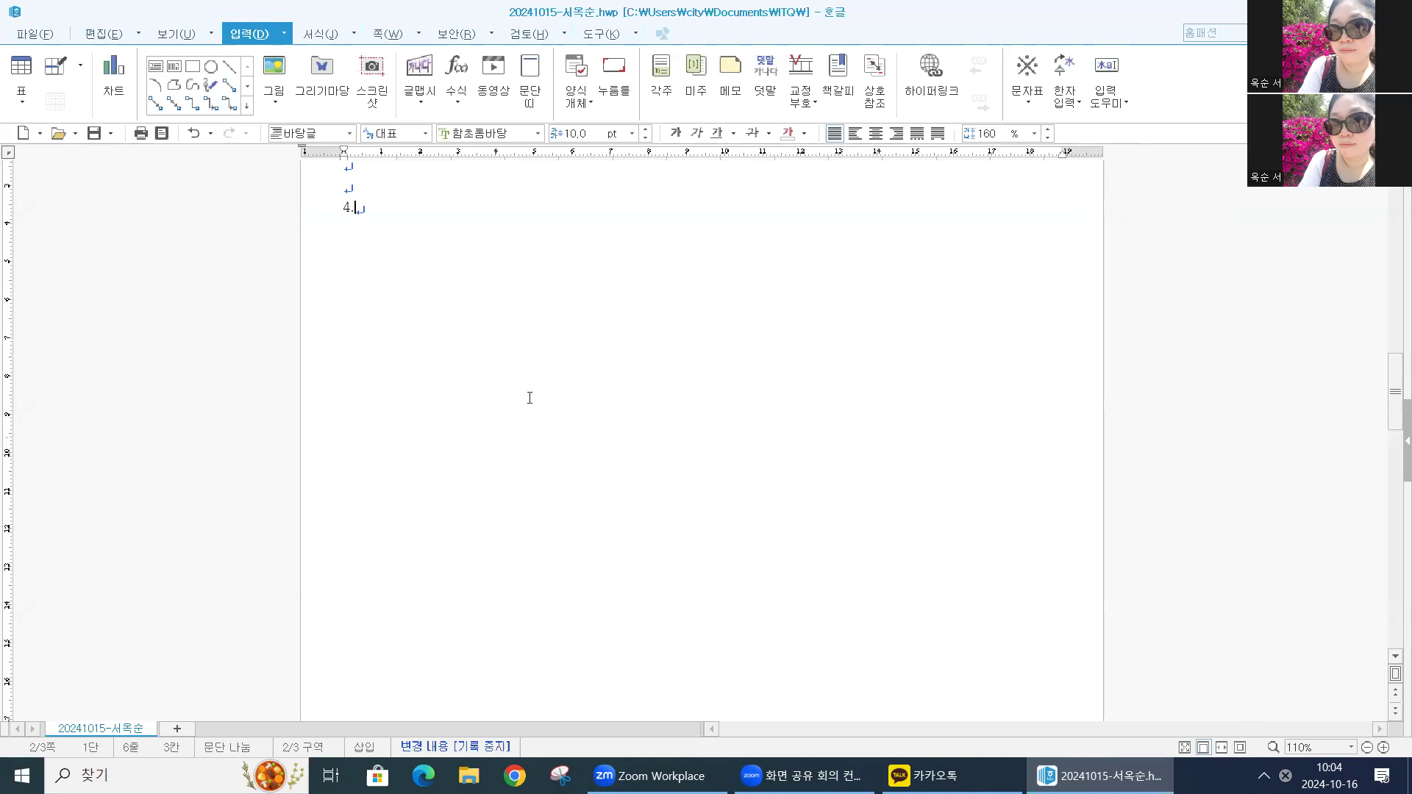
{"action": "scroll", "coordinate": [550, 461], "scroll_direction": "down", "scroll_amount": 1}
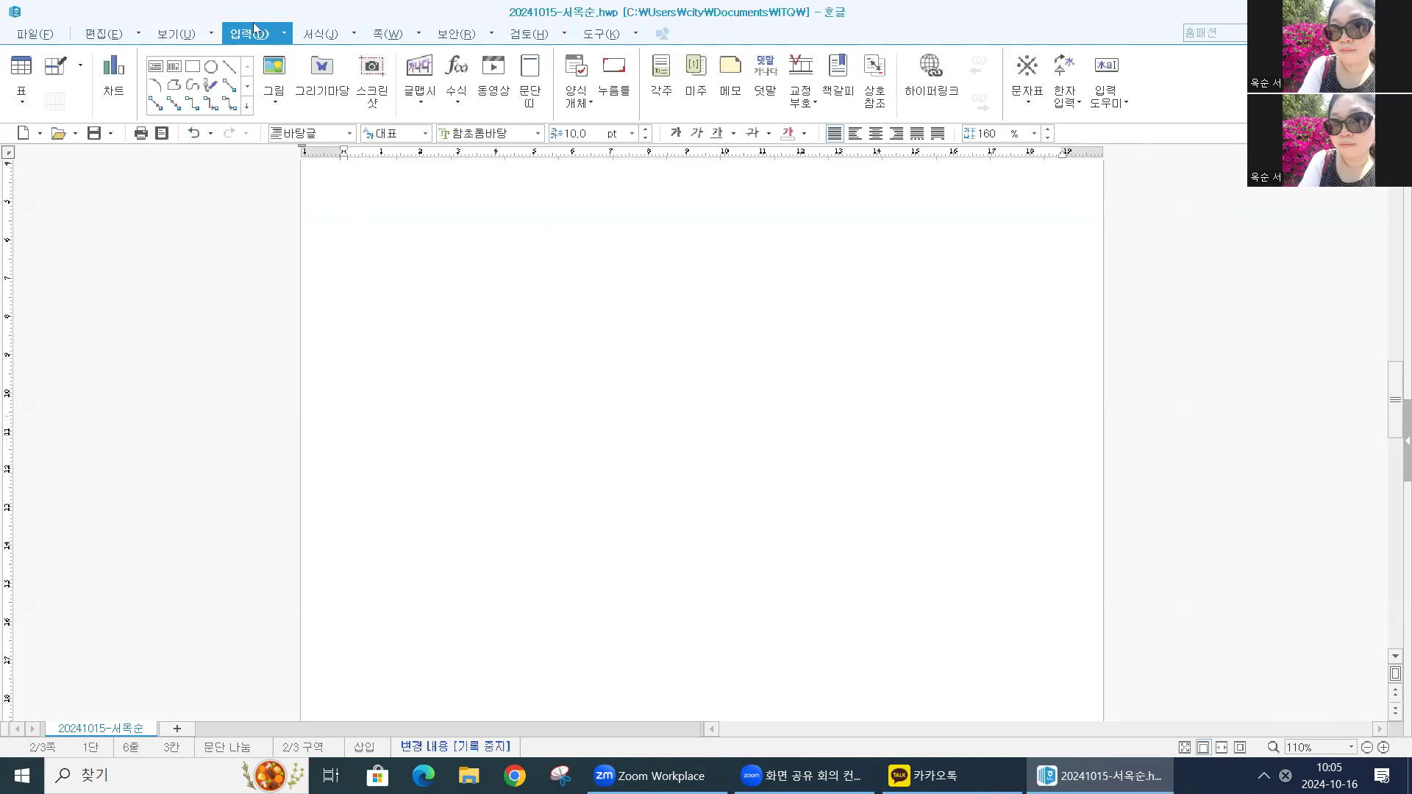
{"action": "left_click", "coordinate": [196, 69]}
{"action": "mouse_move", "coordinate": [471, 241]}
{"action": "left_mouse_down"}
{"action": "mouse_move", "coordinate": [889, 593]}
{"action": "mouse_move", "coordinate": [894, 692]}
{"action": "left_mouse_up"}
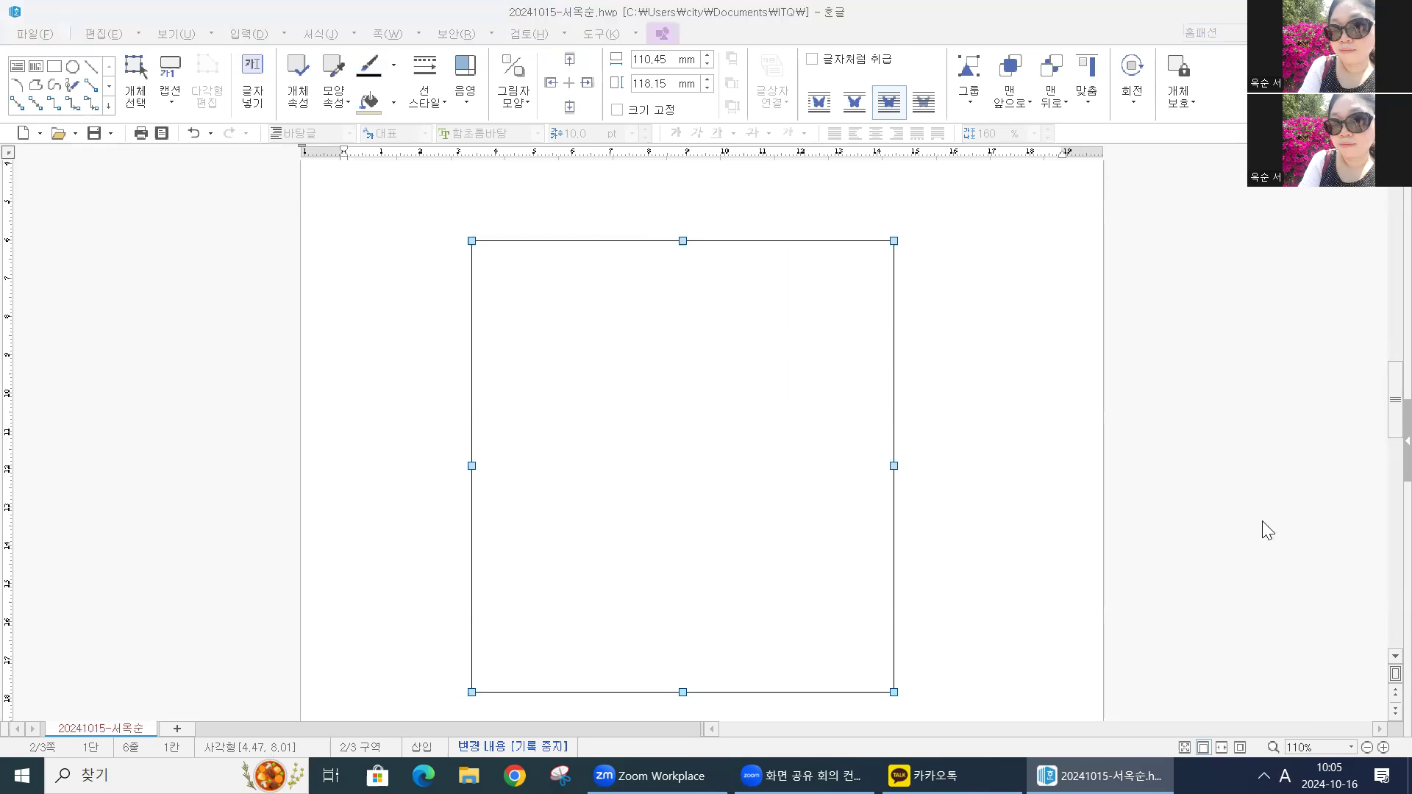
Step: Set the rectangle's width to 130 mm and height to 145 mm in its object properties, and fix the size
{"action": "double_click", "coordinate": [626, 365]}
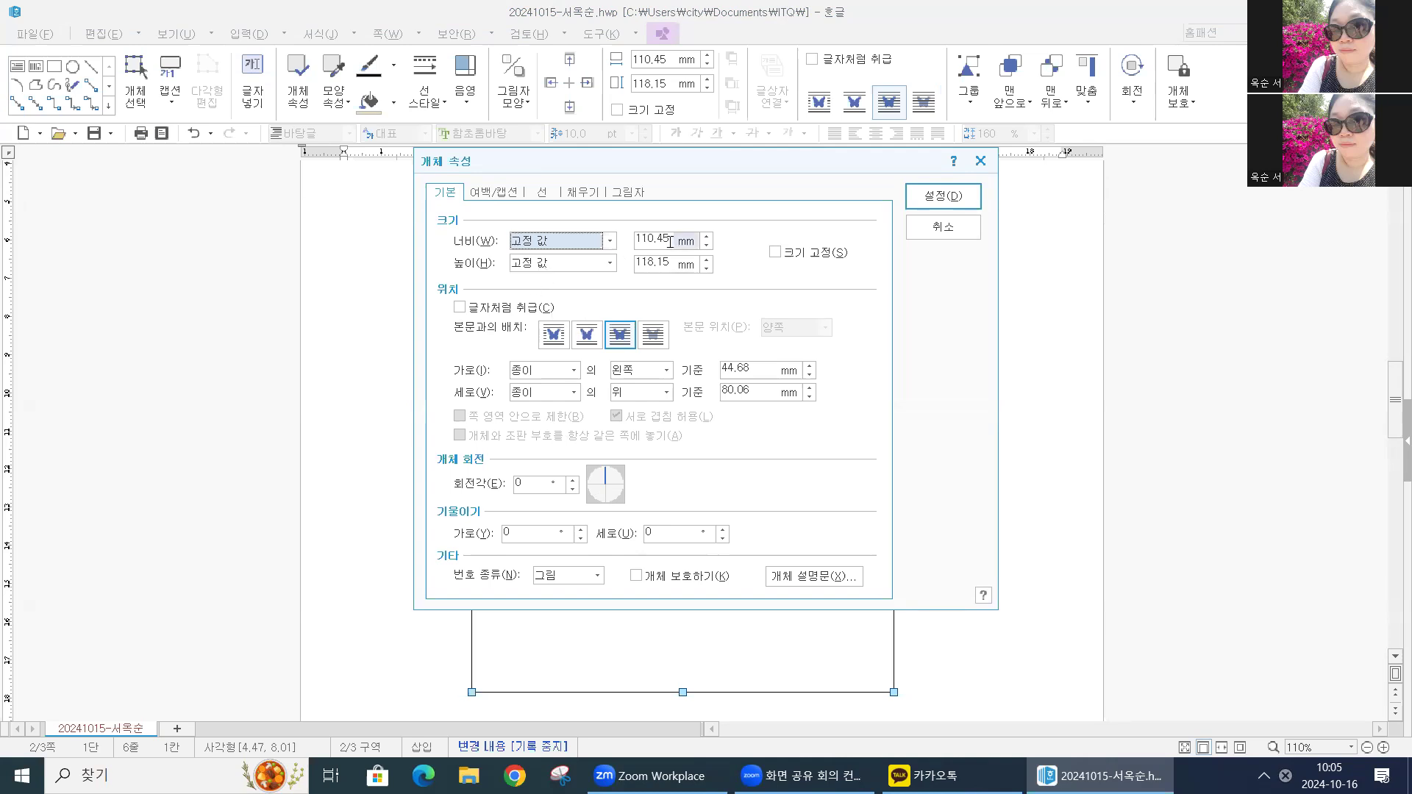
{"action": "key", "text": "Tab"}
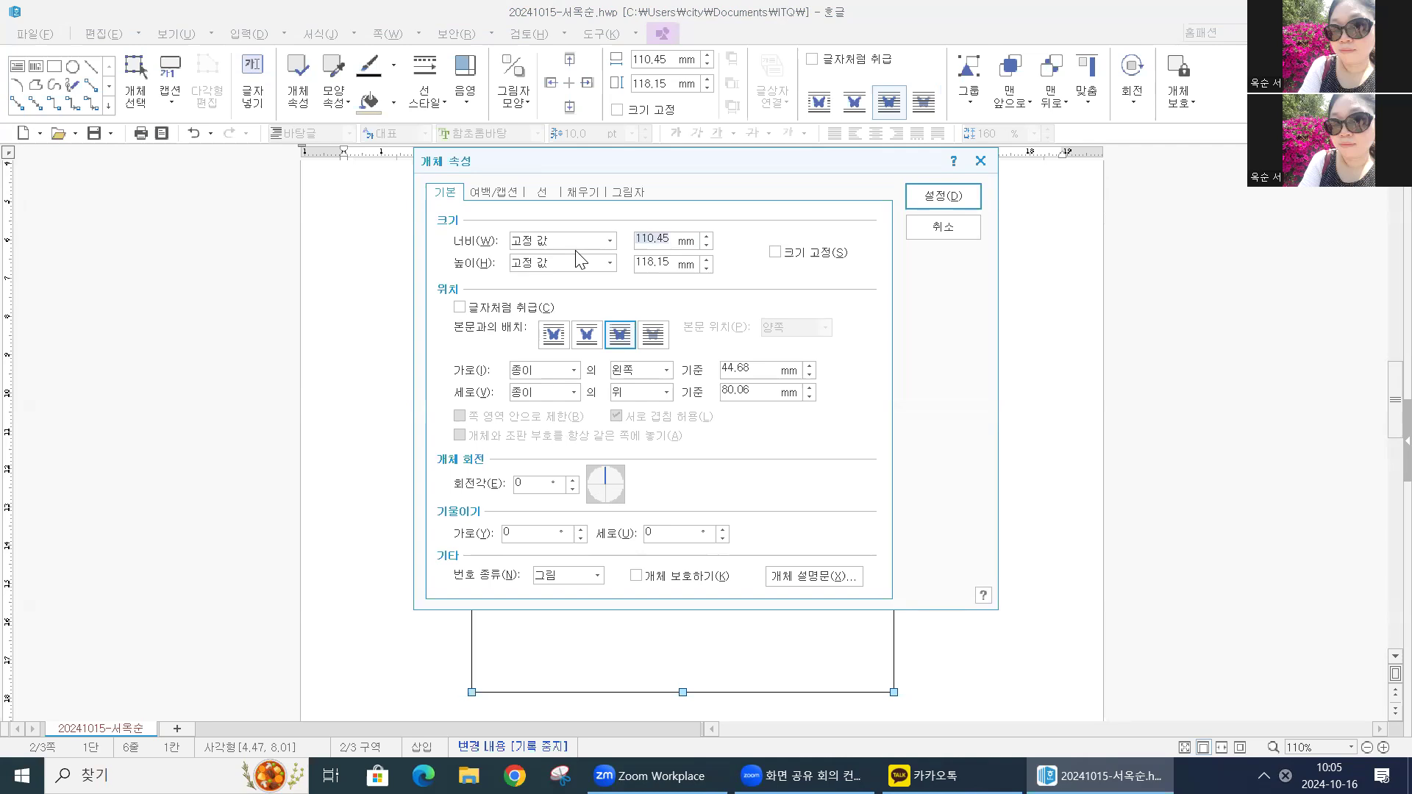
{"action": "type", "text": "130"}
{"action": "key", "text": "Tab"}
{"action": "type", "text": "145"}
{"action": "left_click", "coordinate": [786, 256]}
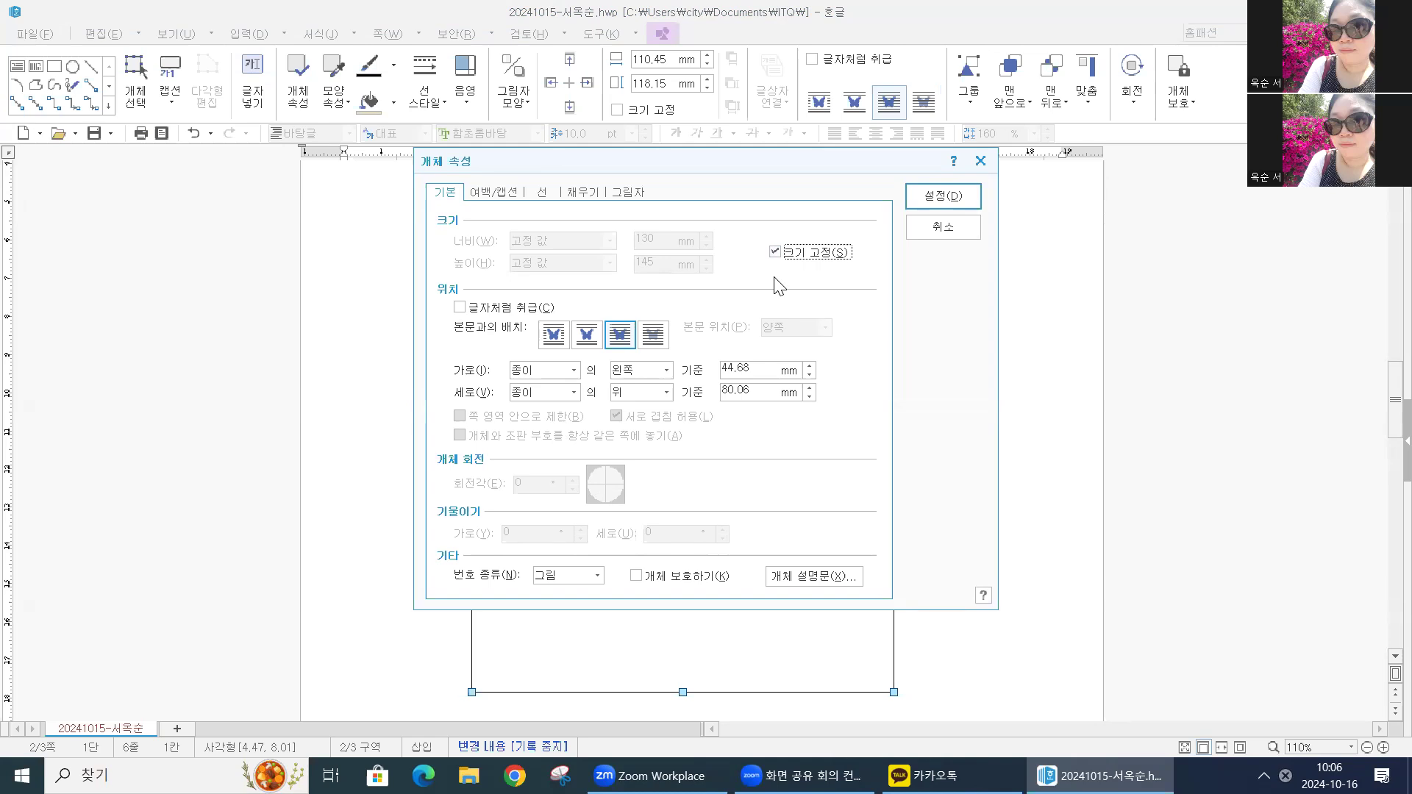
Step: Give the rectangle rounded corners (둥근 모양) and a very pale pink face colour
{"action": "left_click", "coordinate": [541, 192]}
{"action": "left_click", "coordinate": [536, 397]}
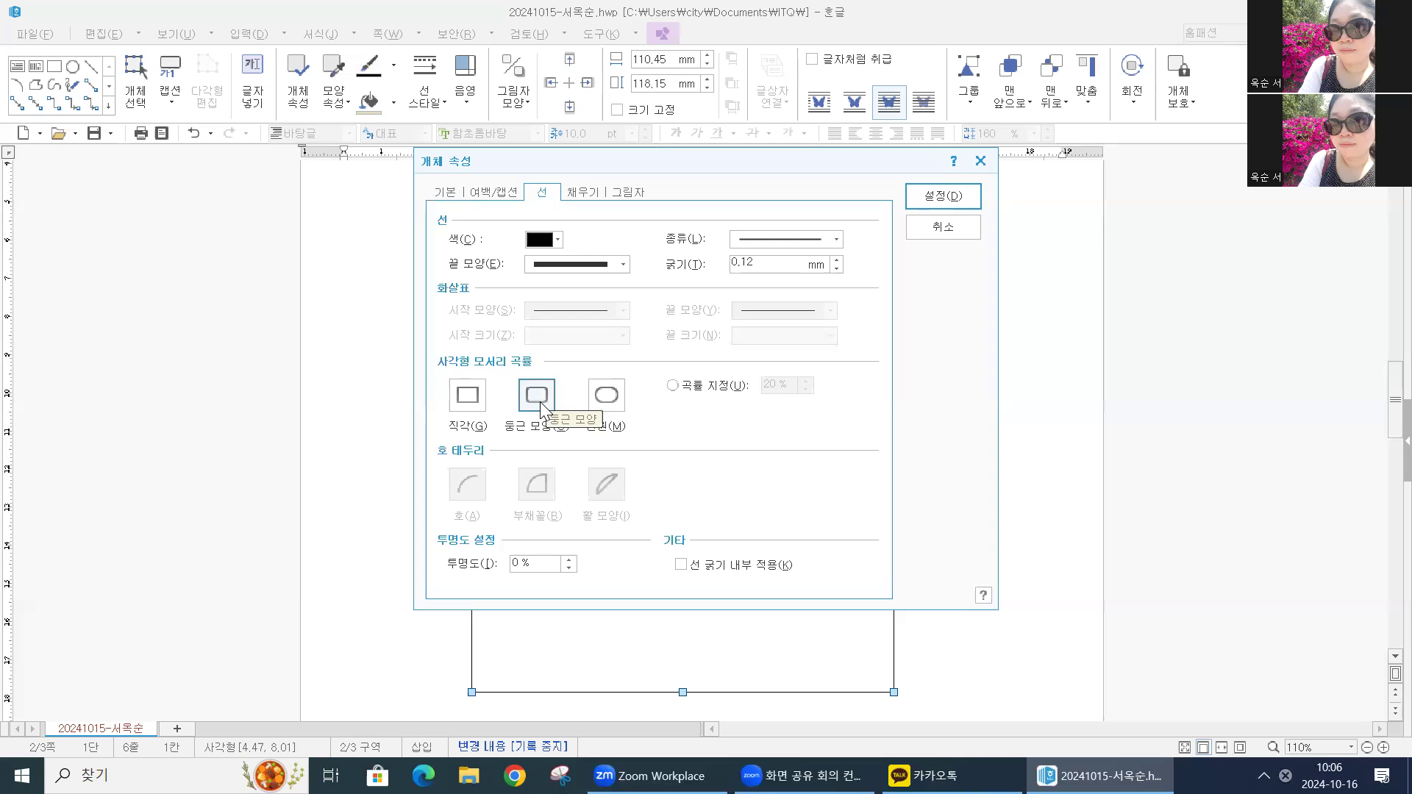
{"action": "left_click", "coordinate": [582, 194]}
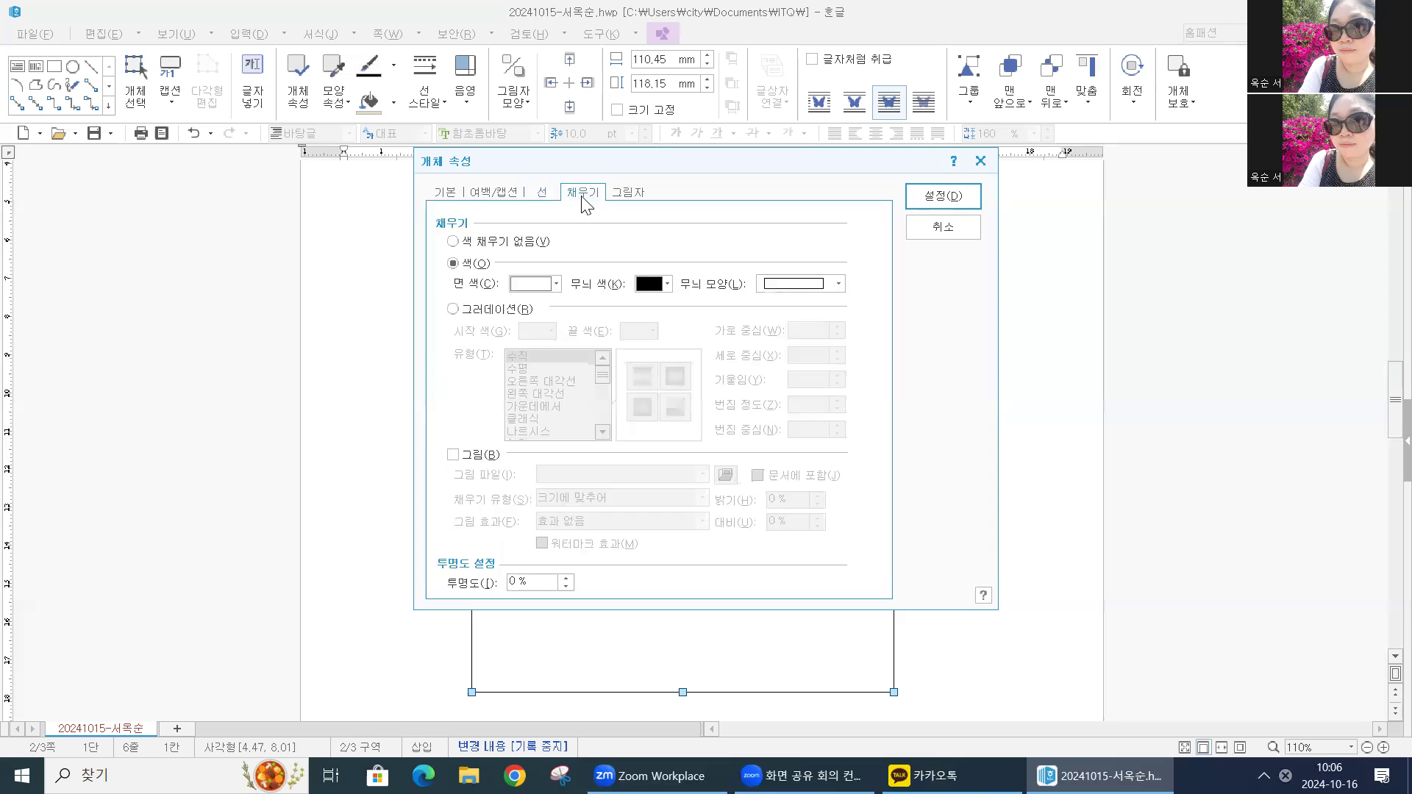
{"action": "left_click", "coordinate": [549, 290]}
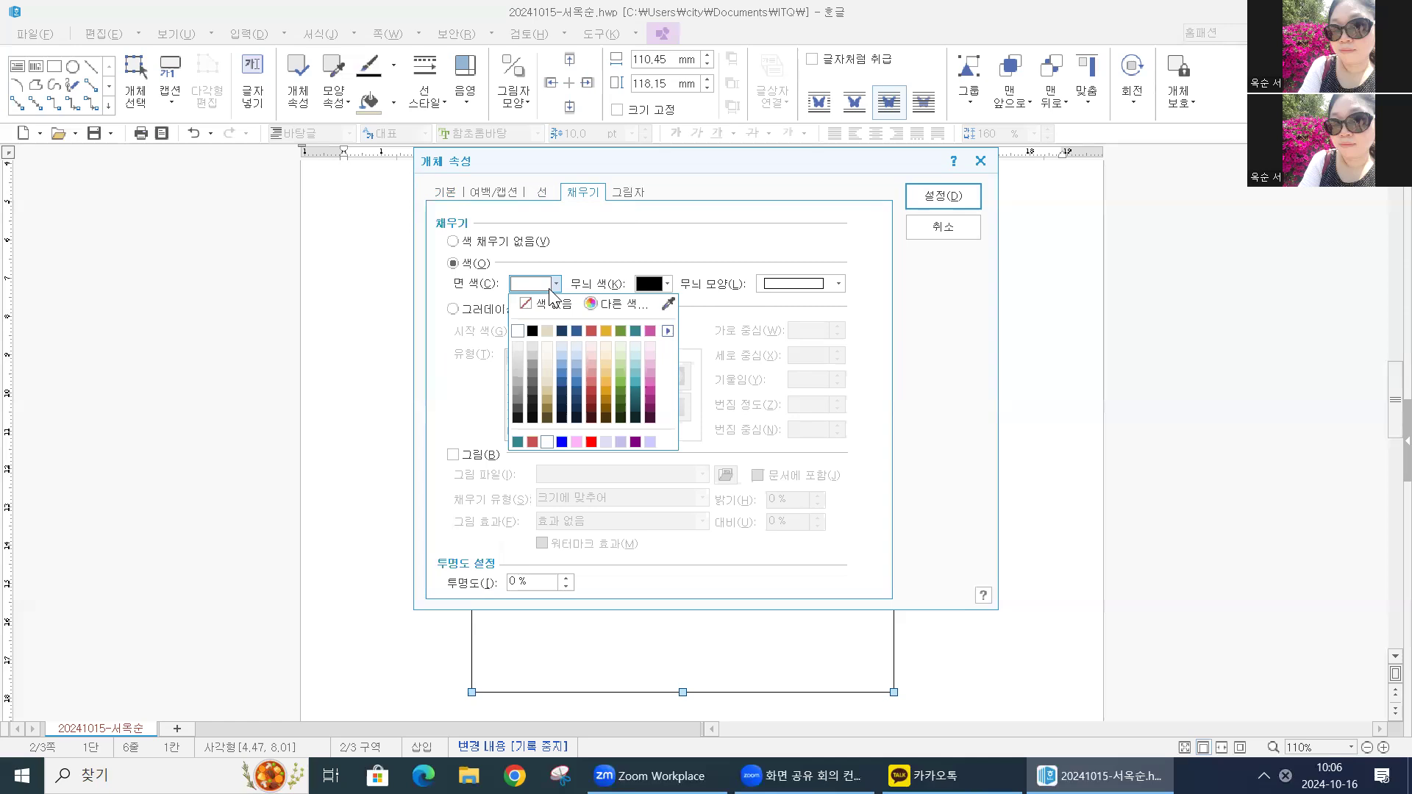
{"action": "left_click", "coordinate": [649, 348]}
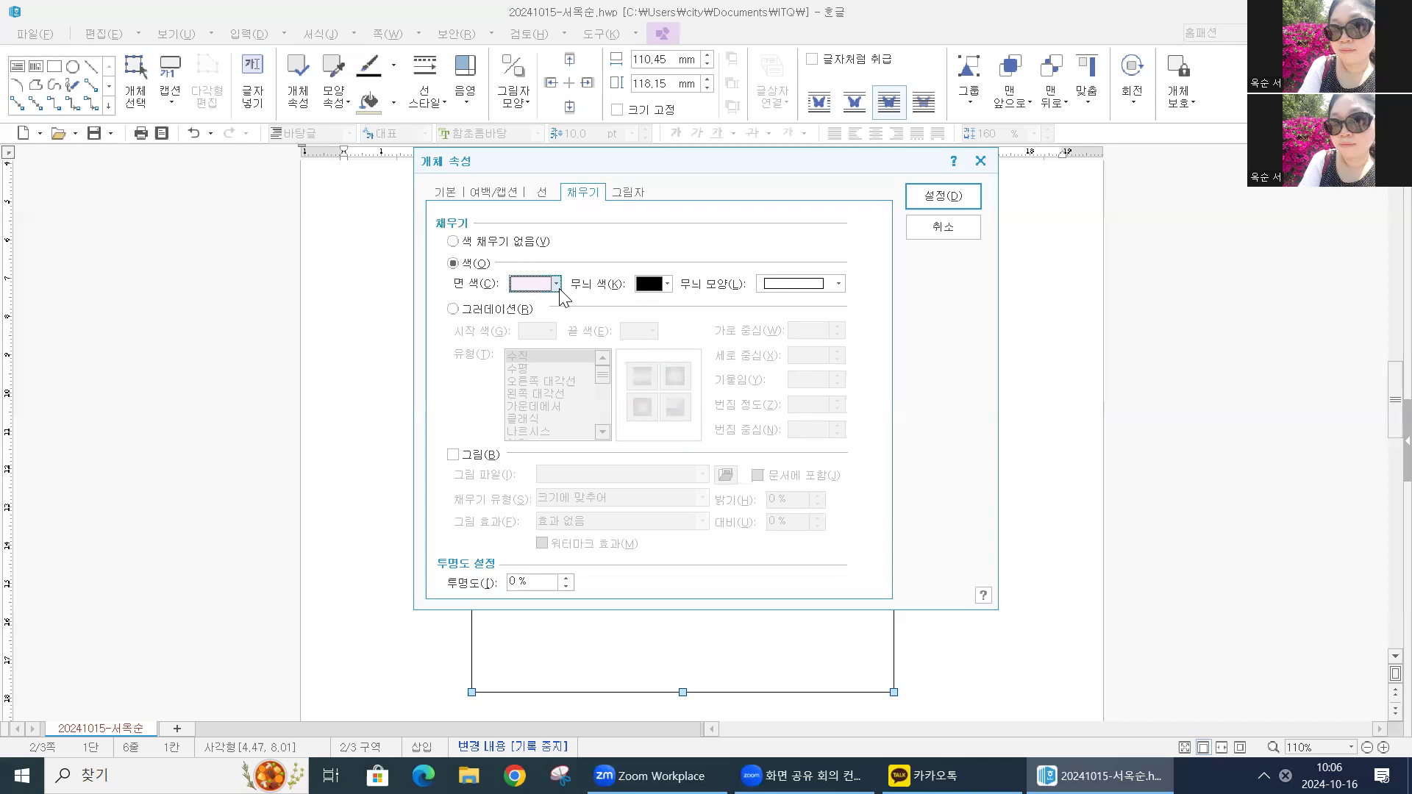
Step: Apply the pink fill to the large rectangle and change its corners to right-angled (직각)
{"action": "left_click", "coordinate": [942, 197]}
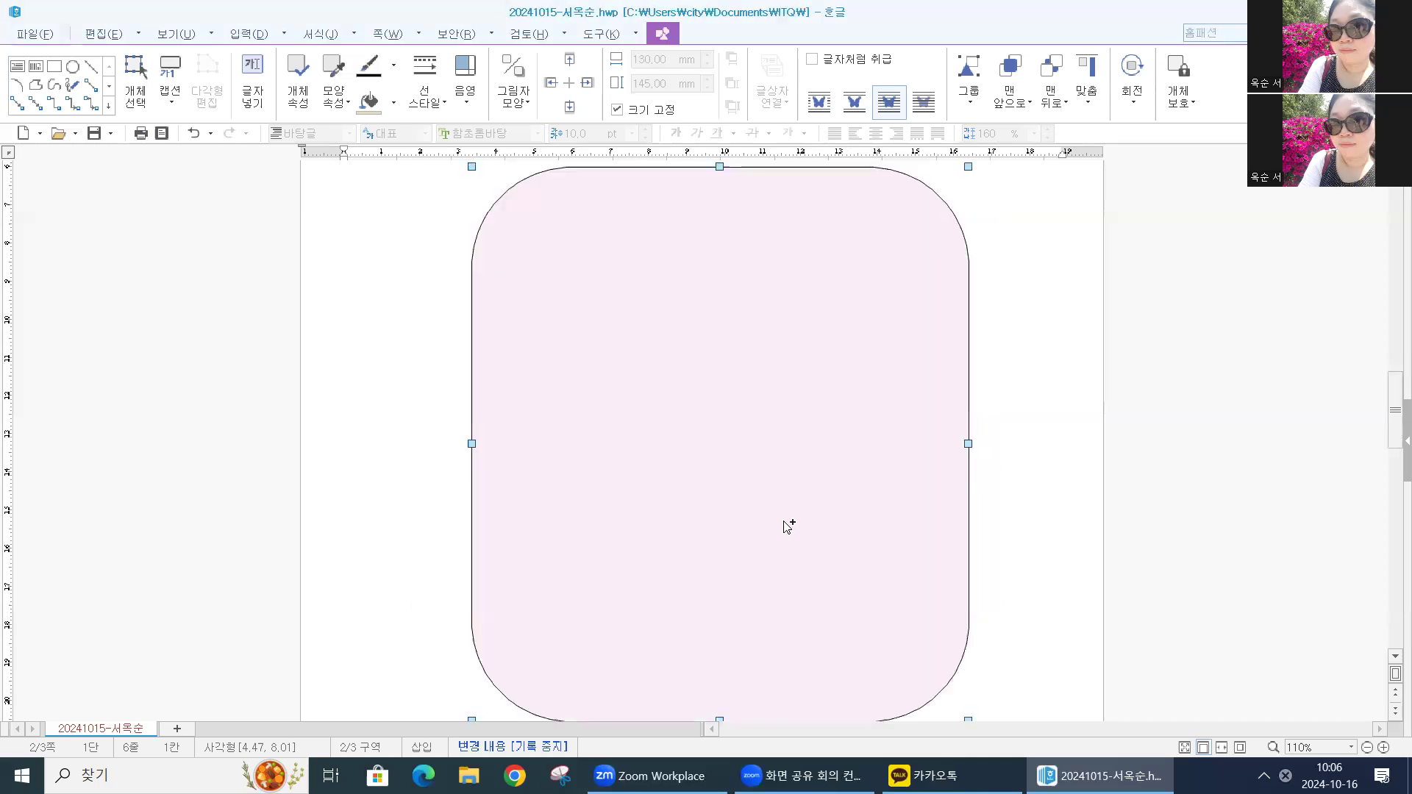
{"action": "scroll", "coordinate": [788, 526], "scroll_direction": "down", "scroll_amount": 1, "text": "ctrl"}
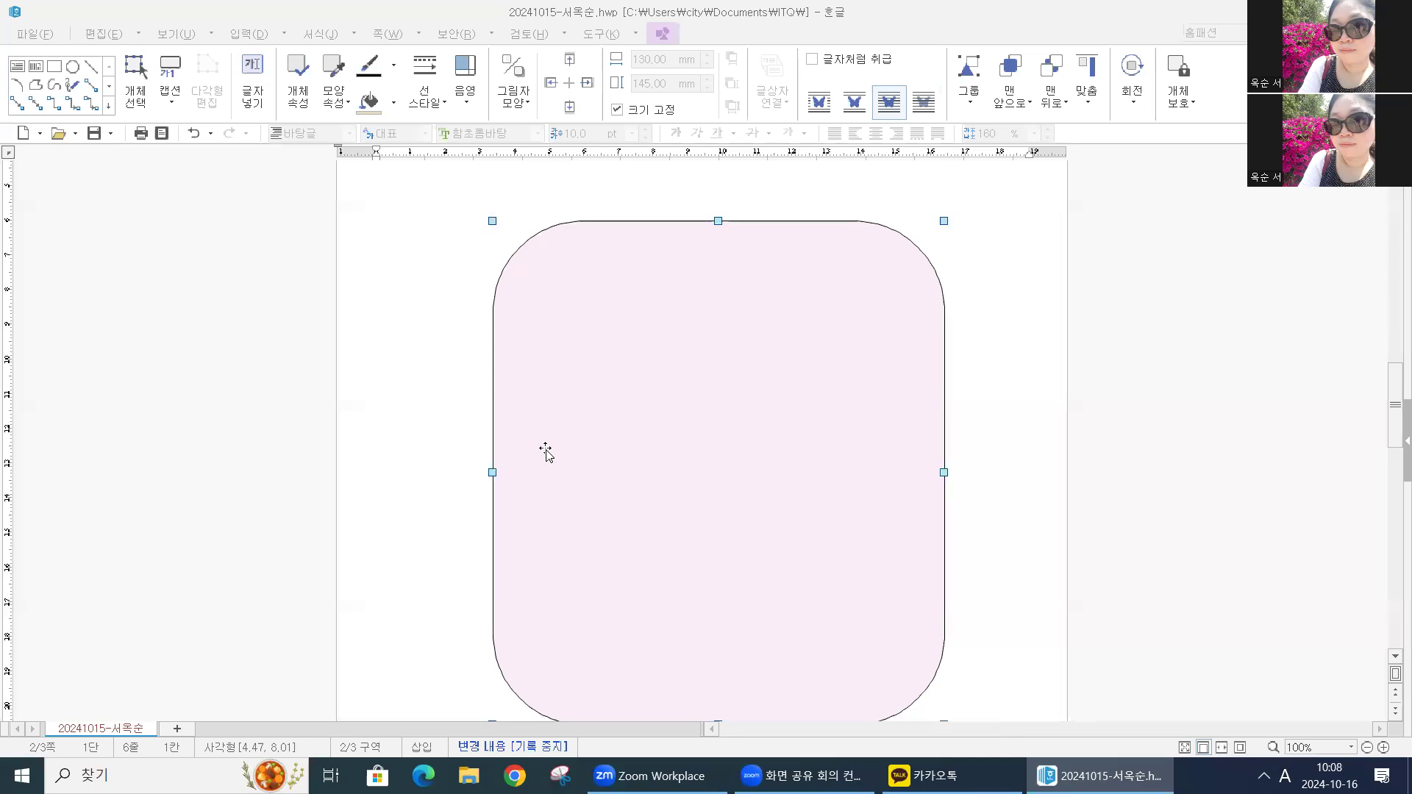
{"action": "double_click", "coordinate": [693, 371]}
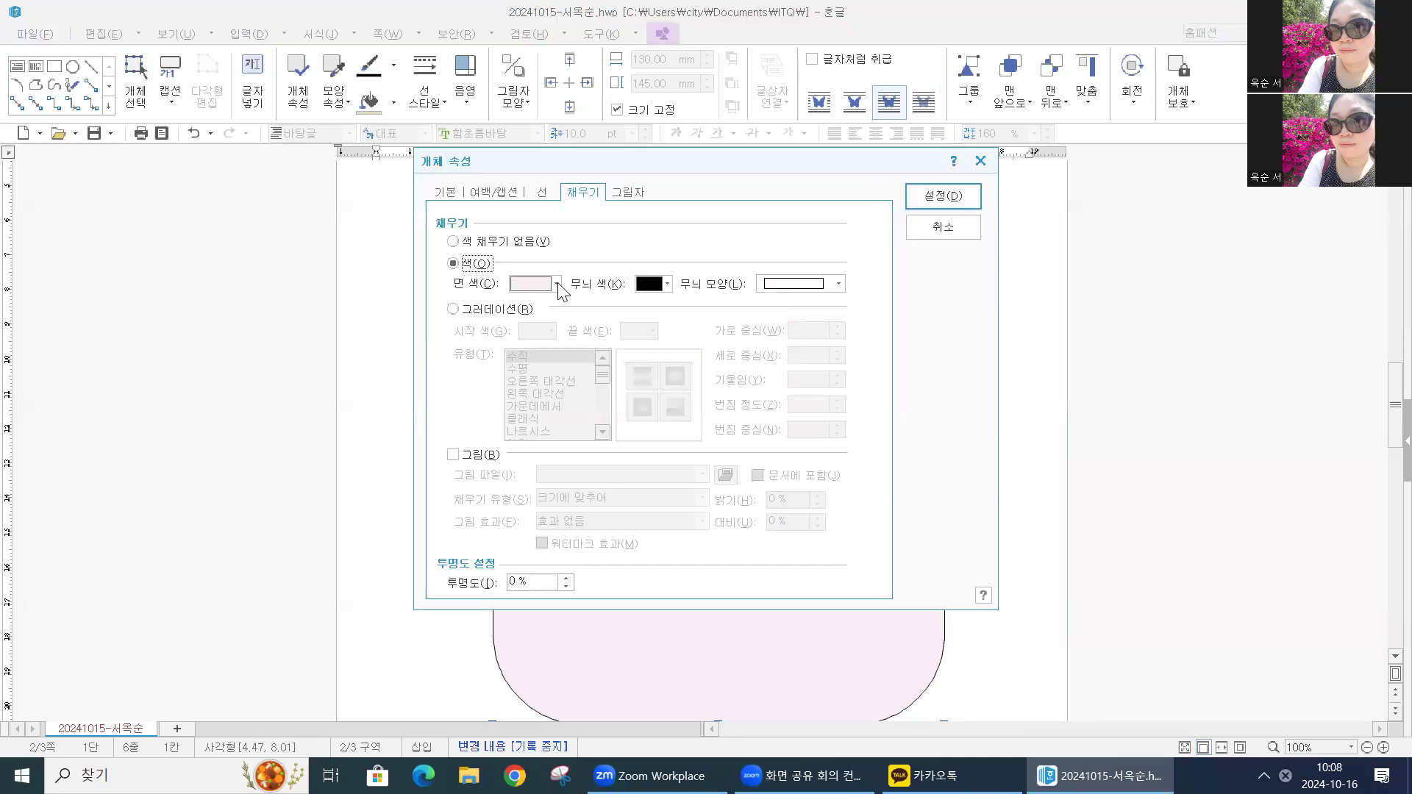
{"action": "left_click", "coordinate": [446, 194]}
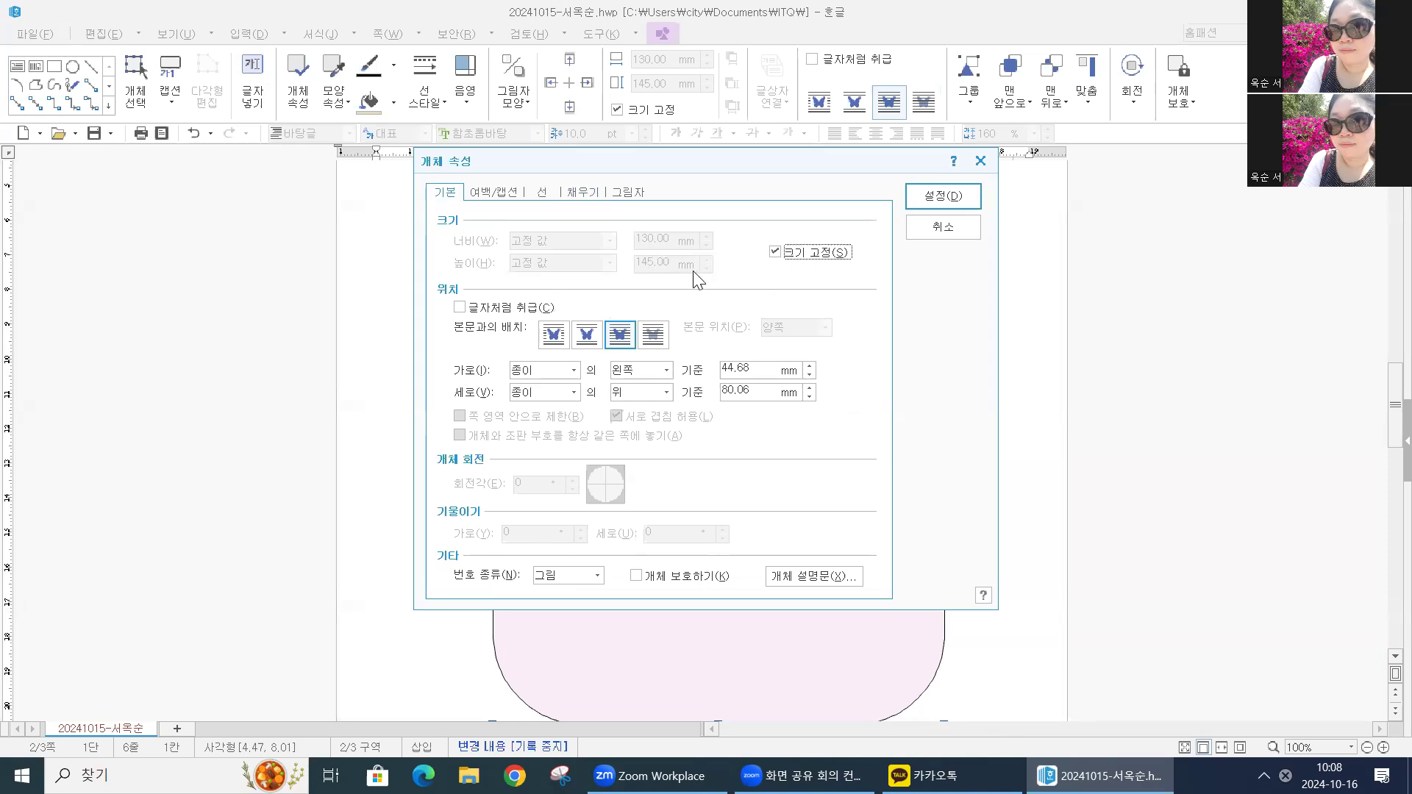
{"action": "left_click", "coordinate": [544, 194]}
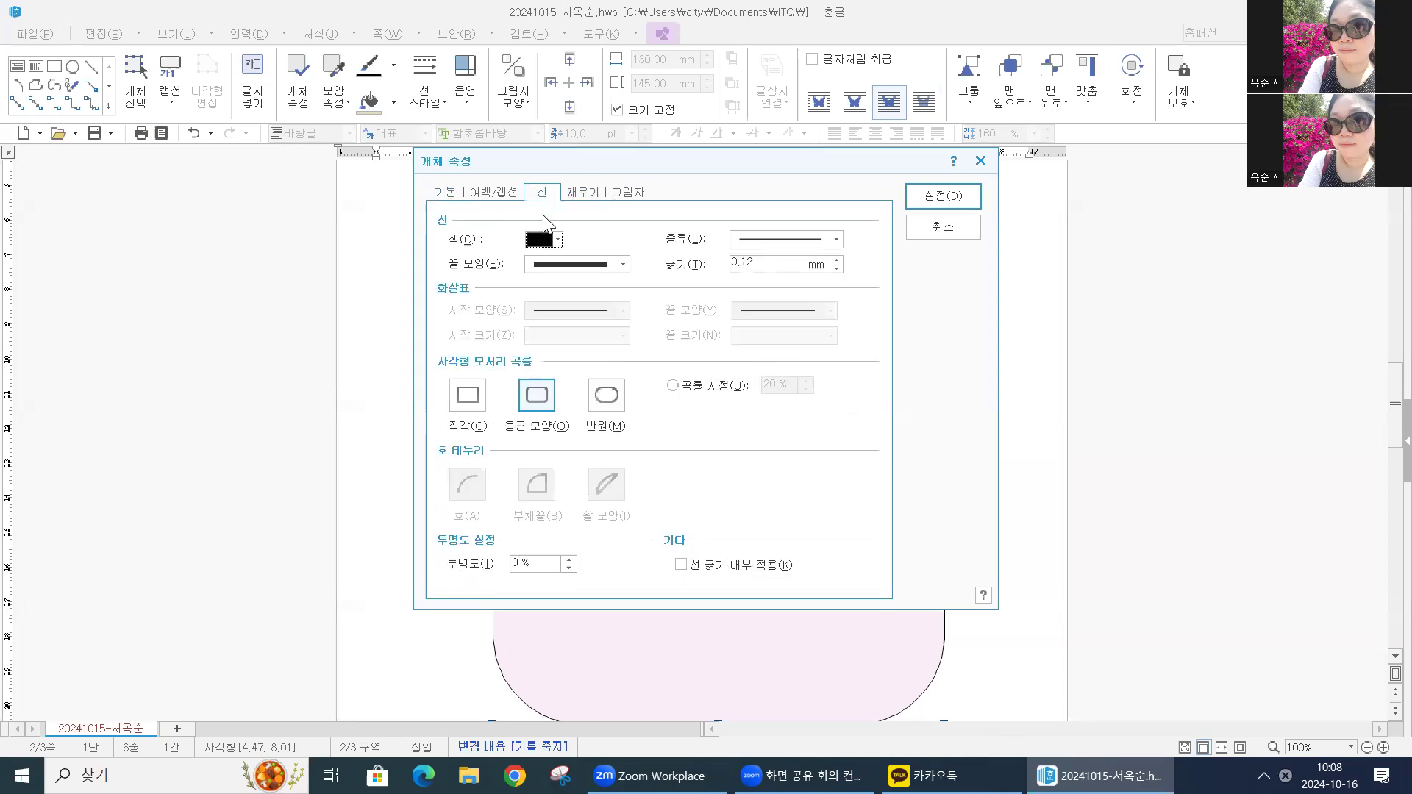
{"action": "left_click", "coordinate": [457, 401]}
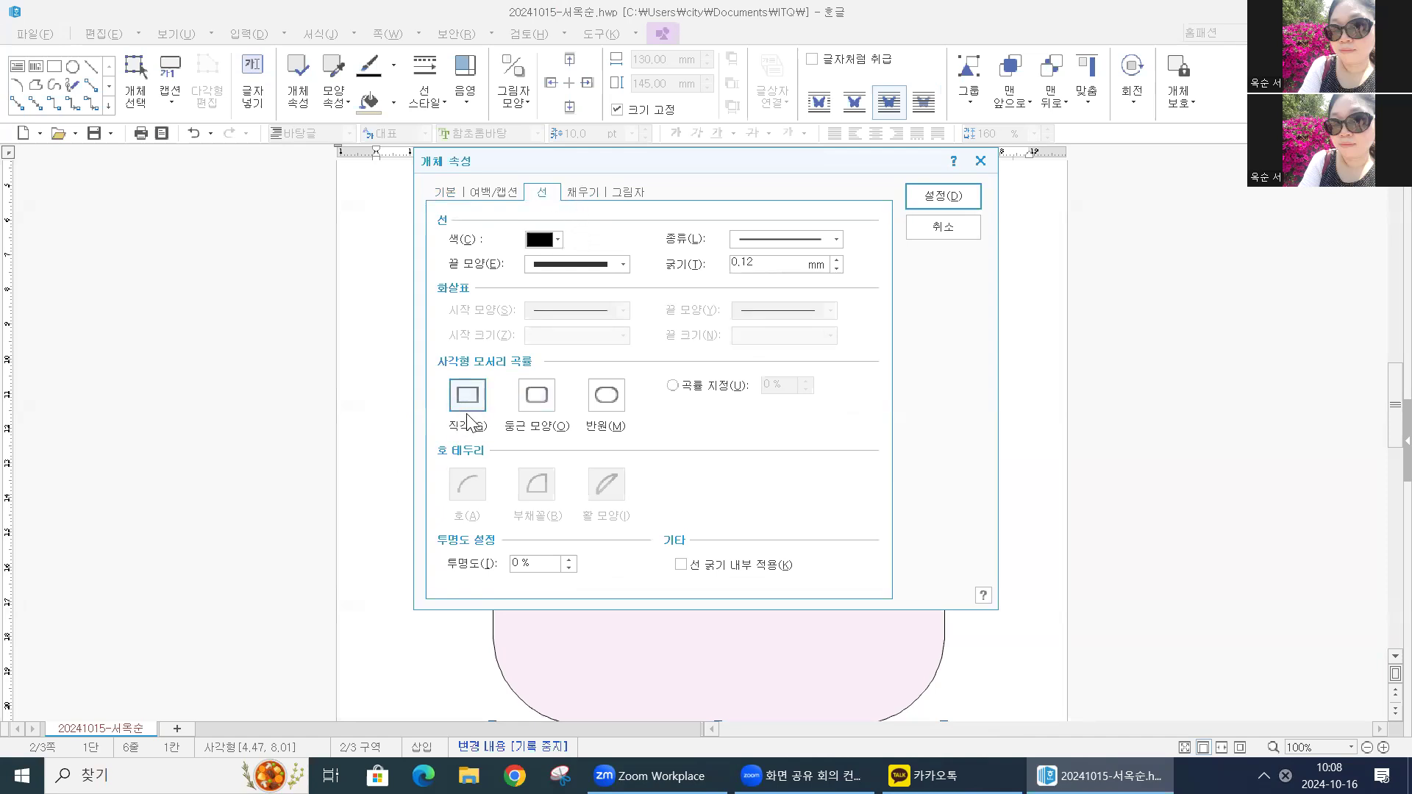
{"action": "left_click", "coordinate": [947, 200]}
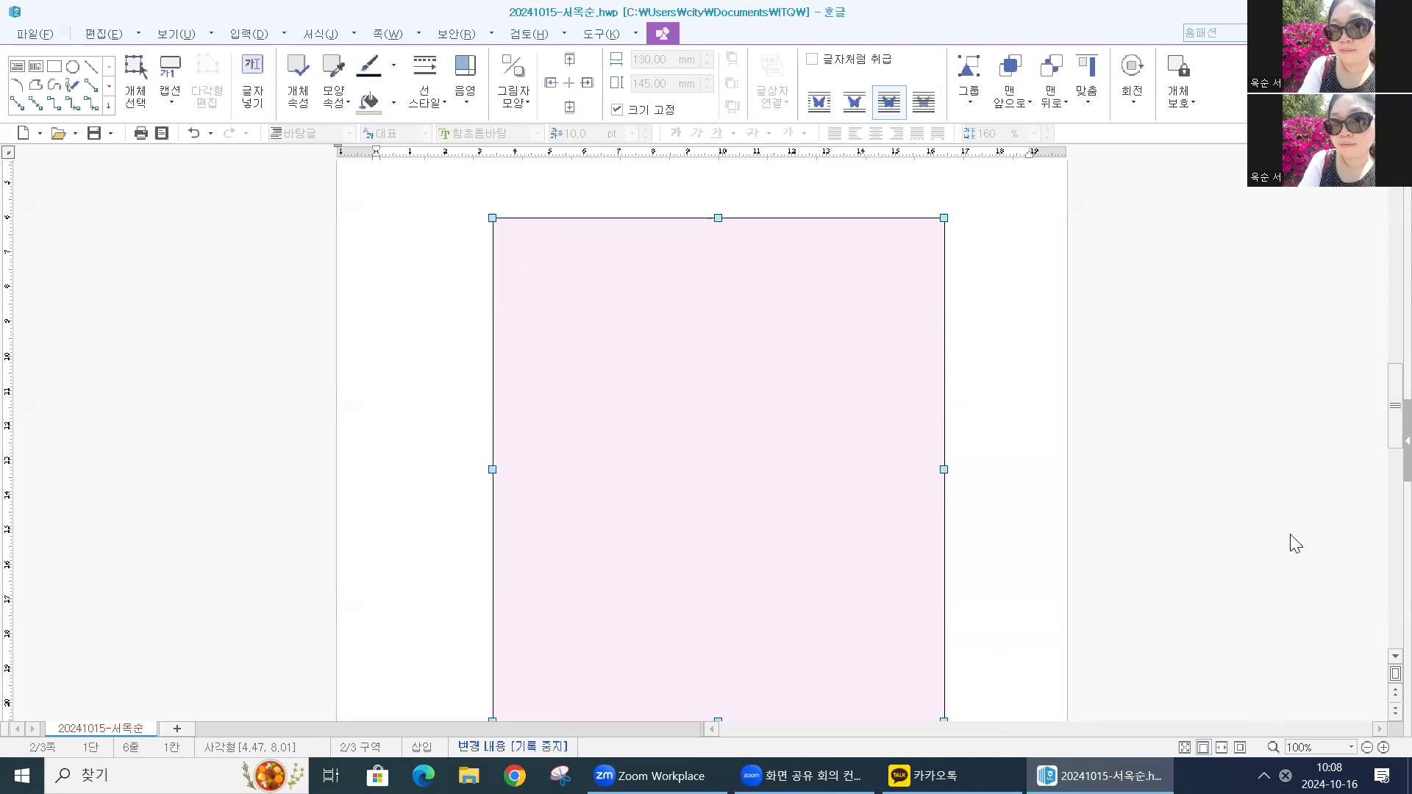
{"action": "key", "text": "Escape"}
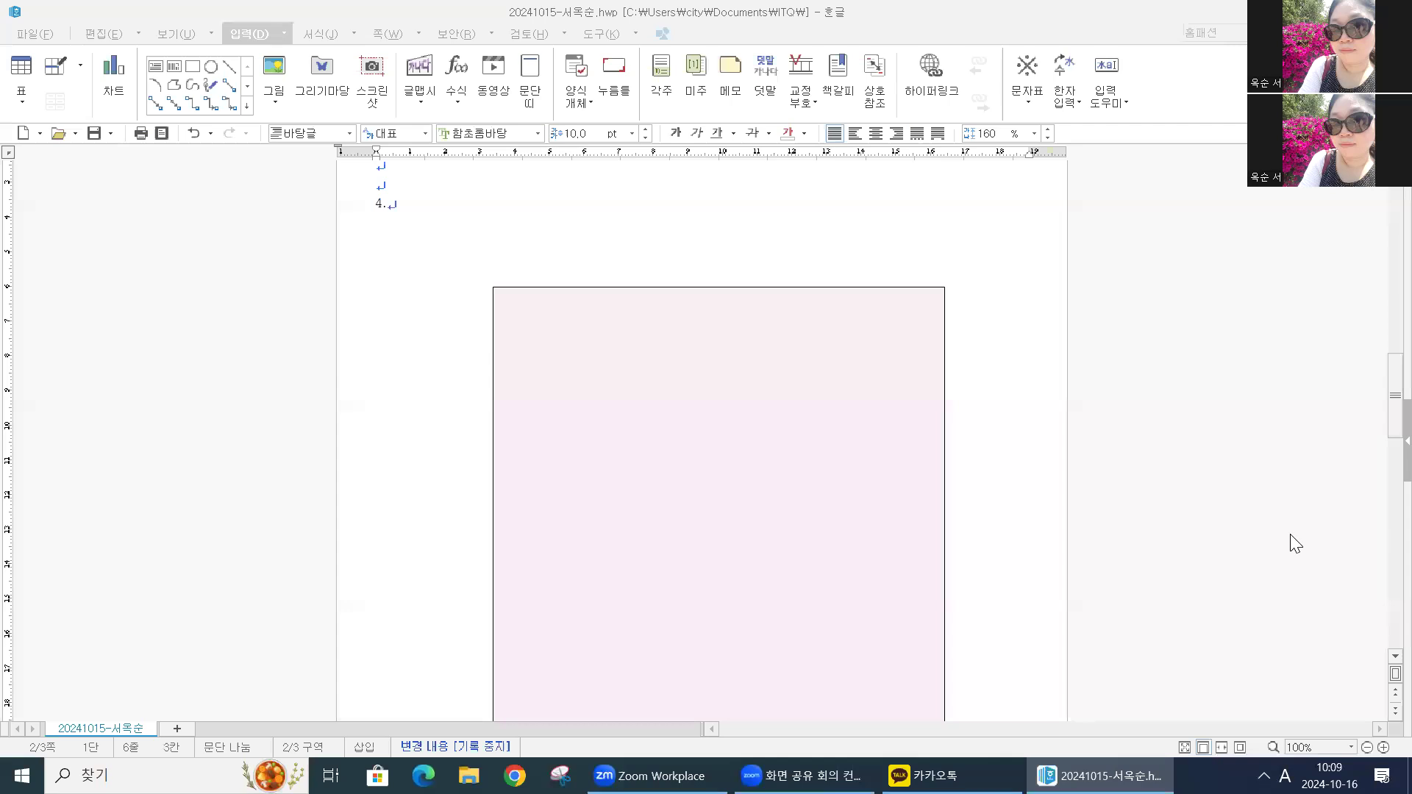
Step: Draw a text box about 106 mm wide and 14 mm high across the pink rectangle's top edge, containing "4차 산업혁명의 활용"
{"action": "left_click", "coordinate": [154, 66]}
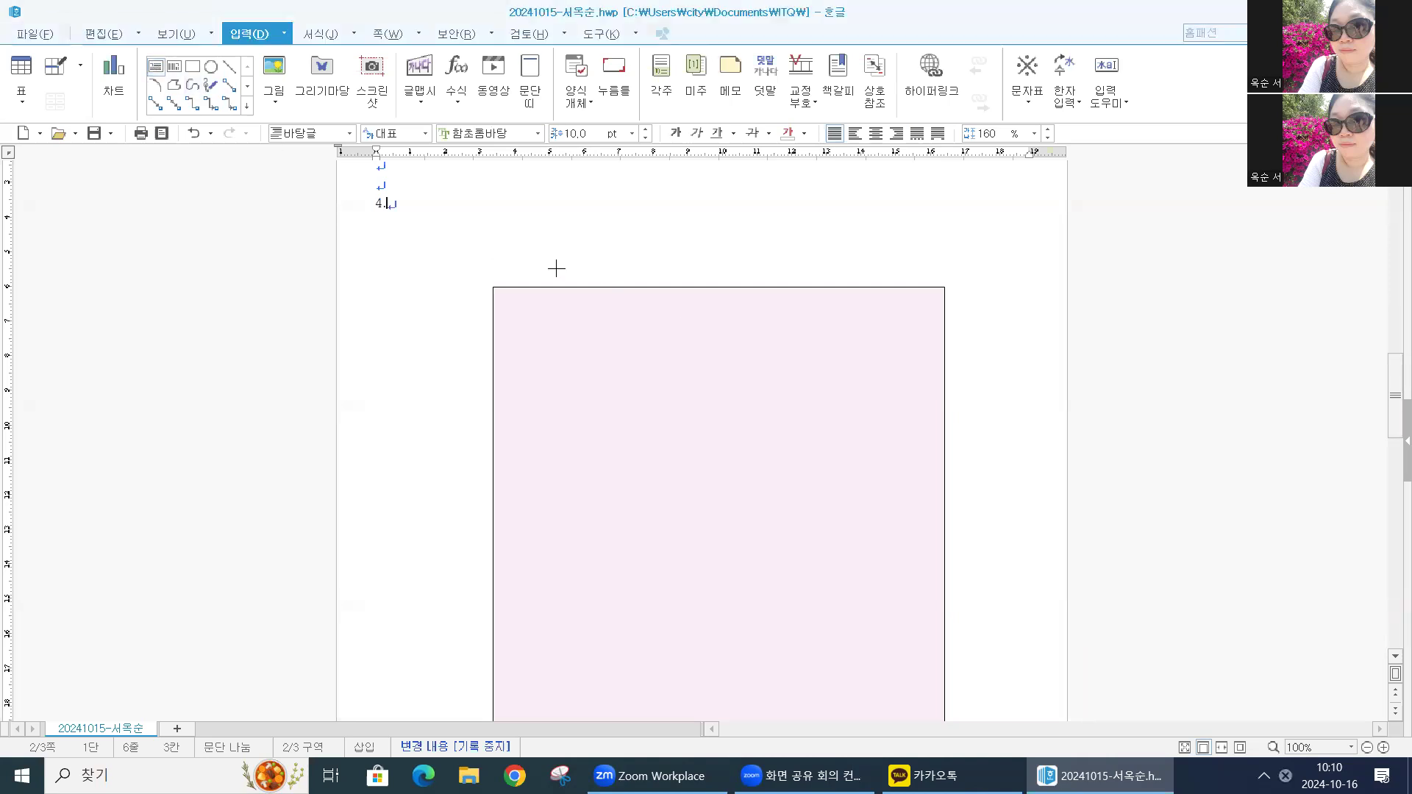
{"action": "left_click_drag", "start_coordinate": [535, 269], "coordinate": [903, 321]}
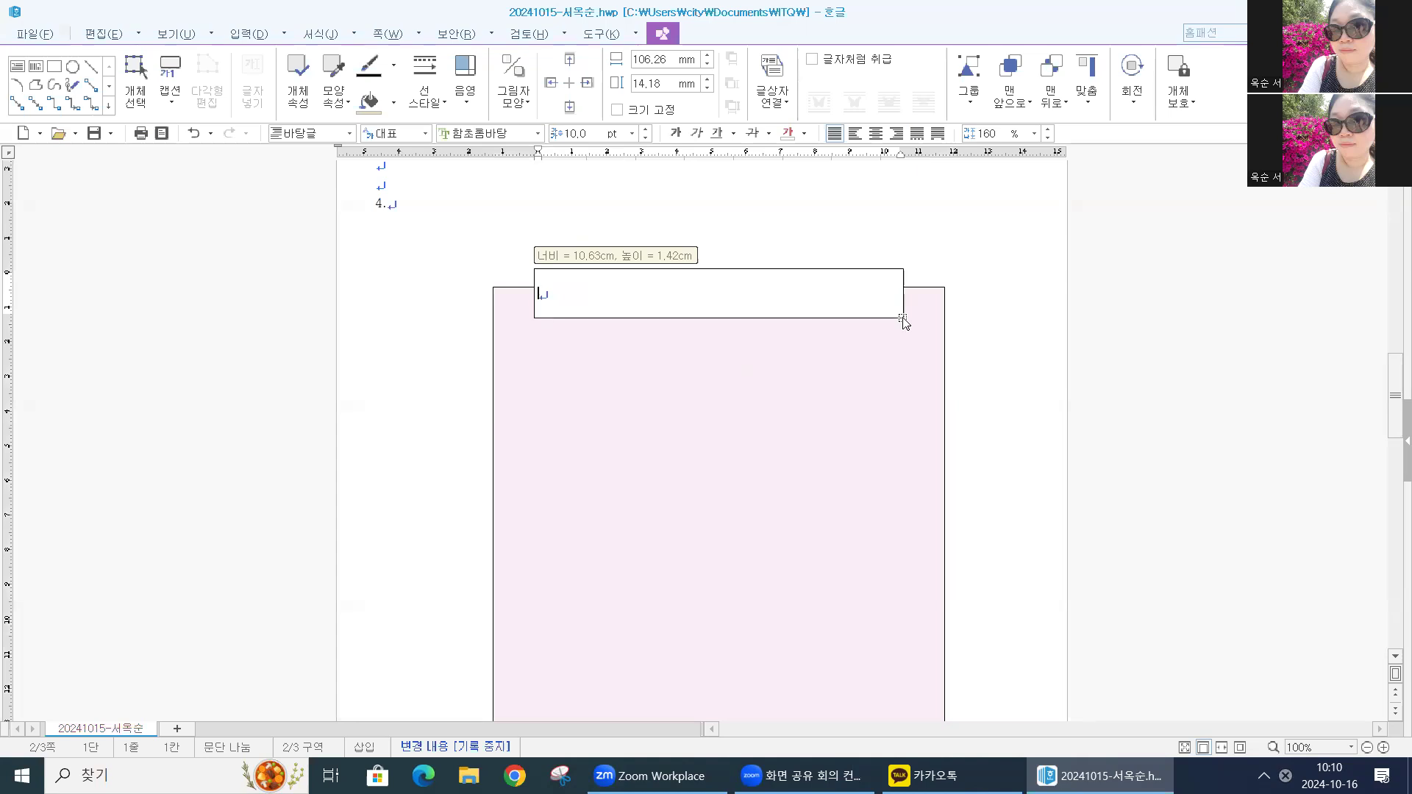
{"action": "type", "text": "4차 산업"}
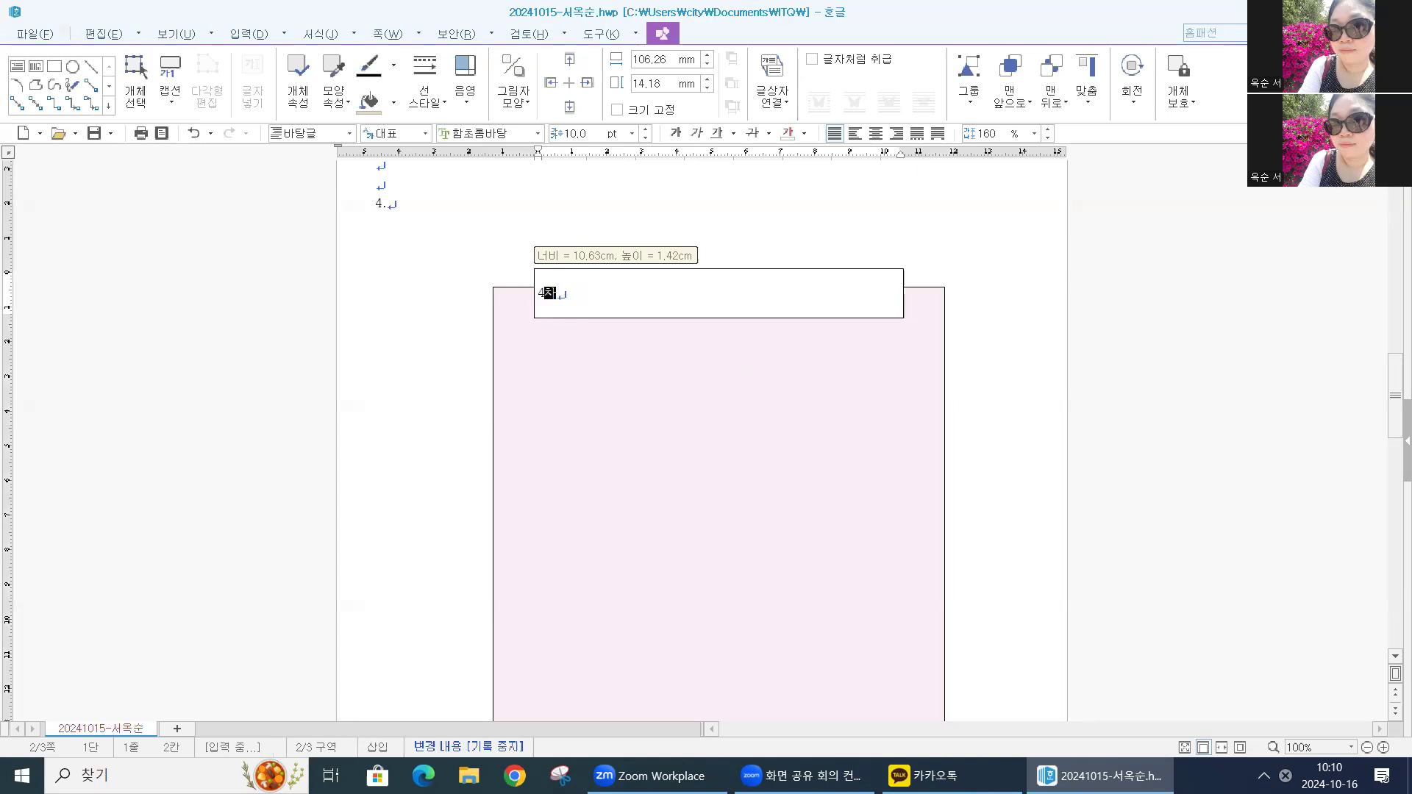
{"action": "type", "text": "혁명의 호활용"}
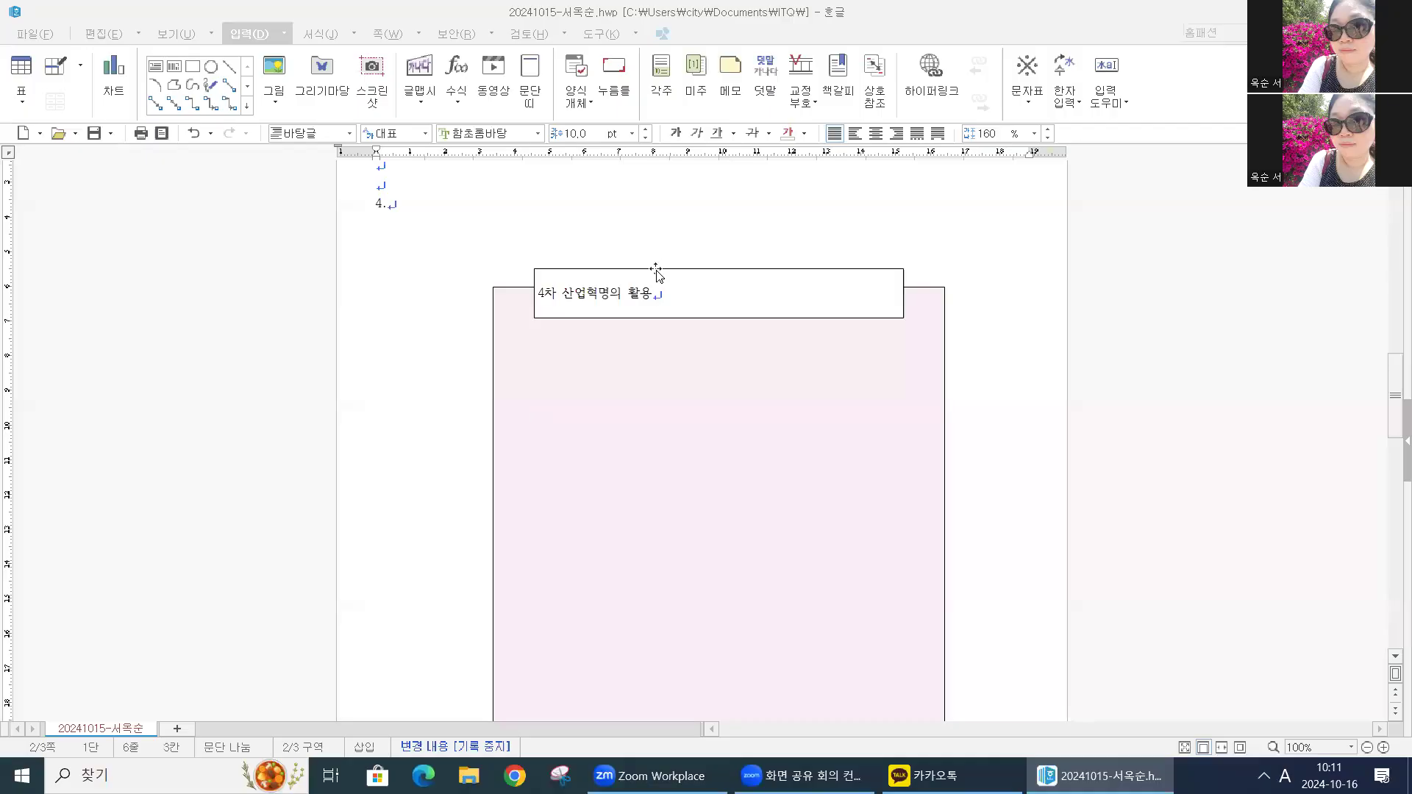
Step: Set the title text box's width to 110 mm and height to 17 mm, and fix its size
{"action": "left_click", "coordinate": [656, 269]}
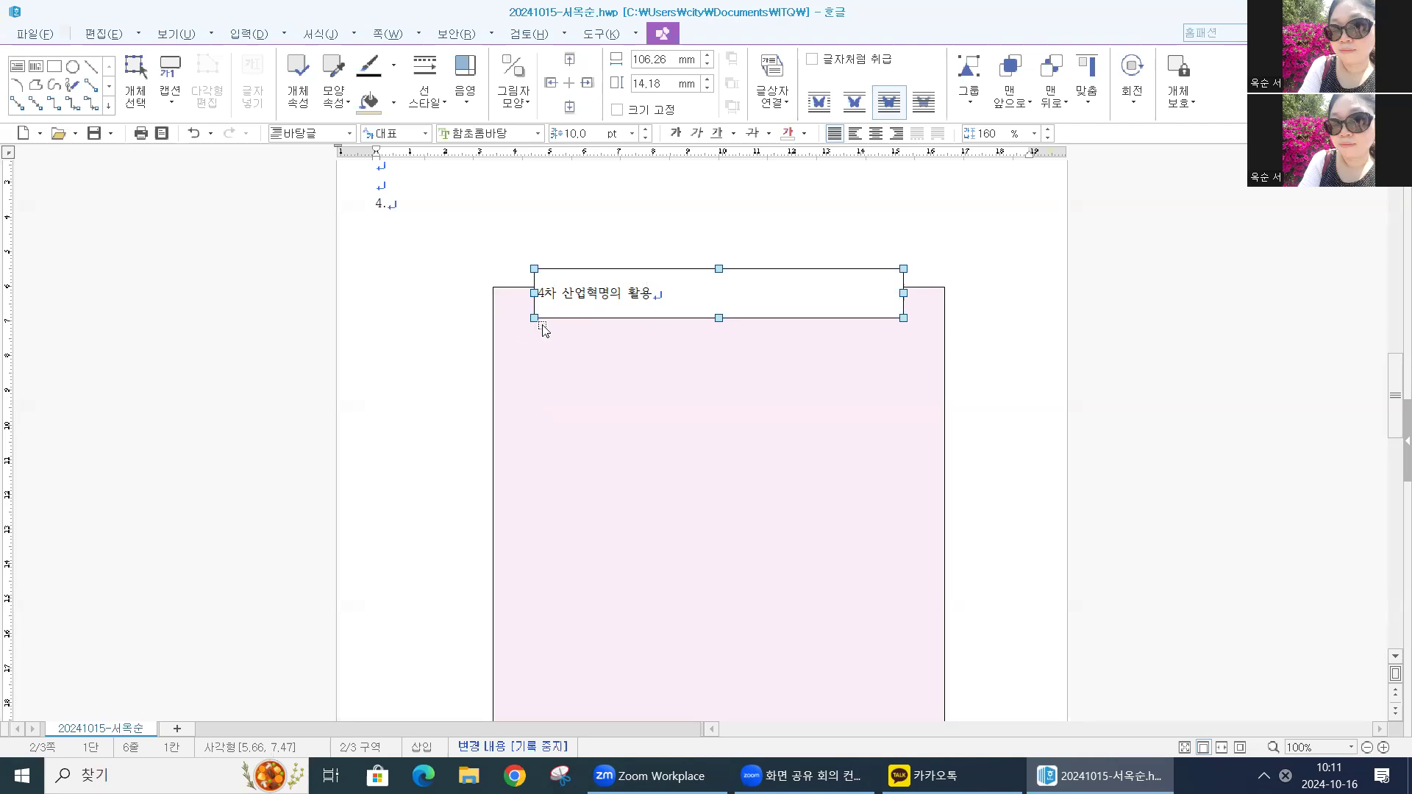
{"action": "double_click", "coordinate": [638, 280]}
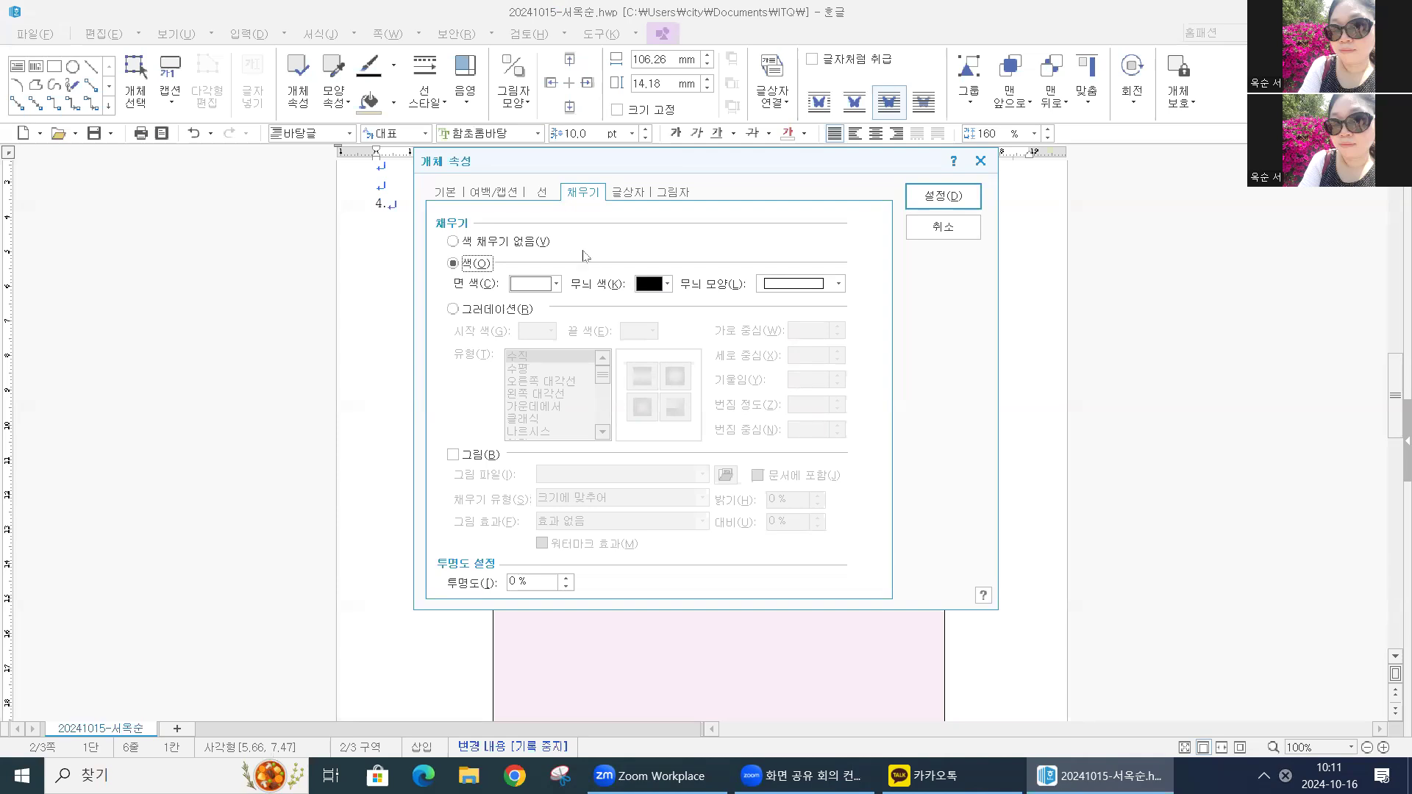
{"action": "left_click", "coordinate": [444, 192]}
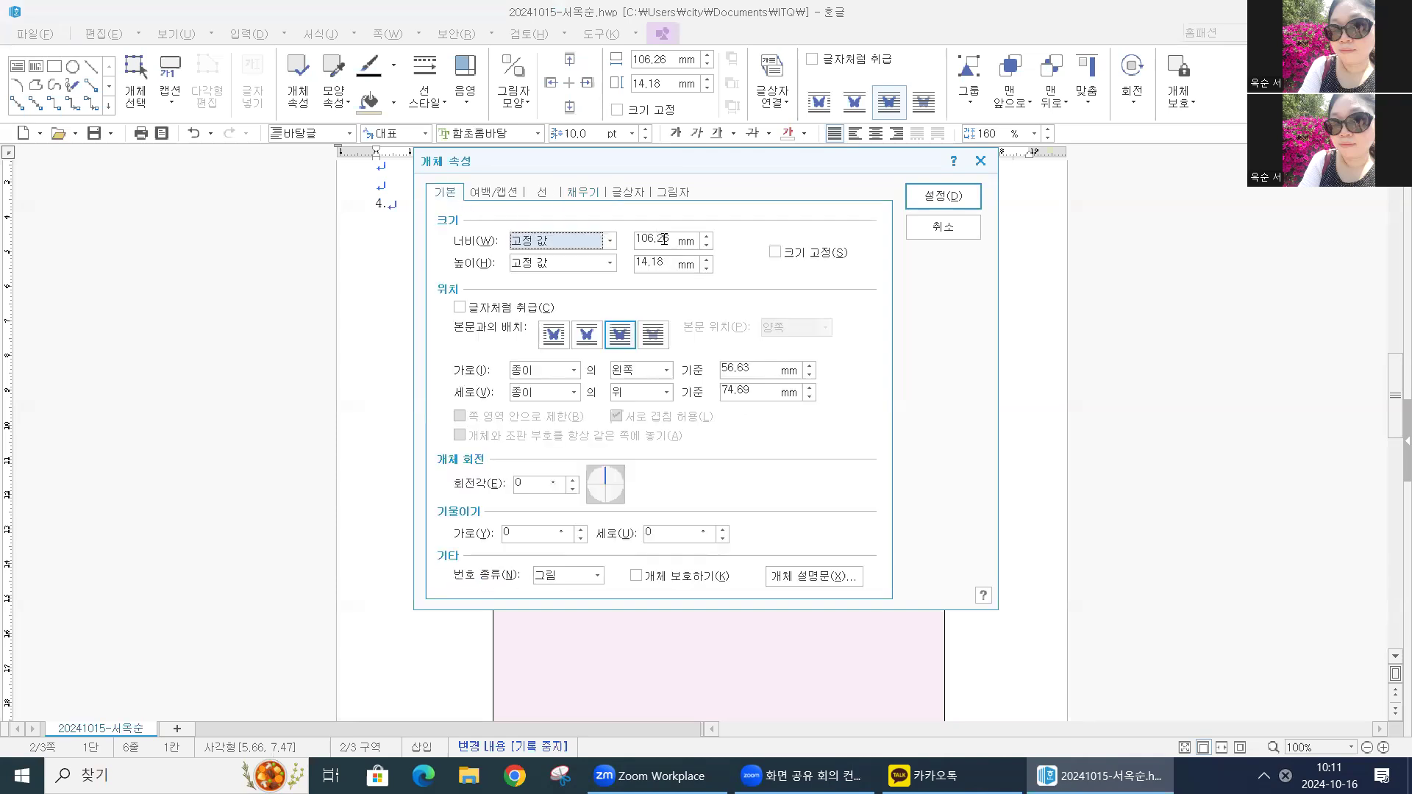
{"action": "left_click_drag", "start_coordinate": [668, 240], "coordinate": [614, 245]}
{"action": "type", "text": "110"}
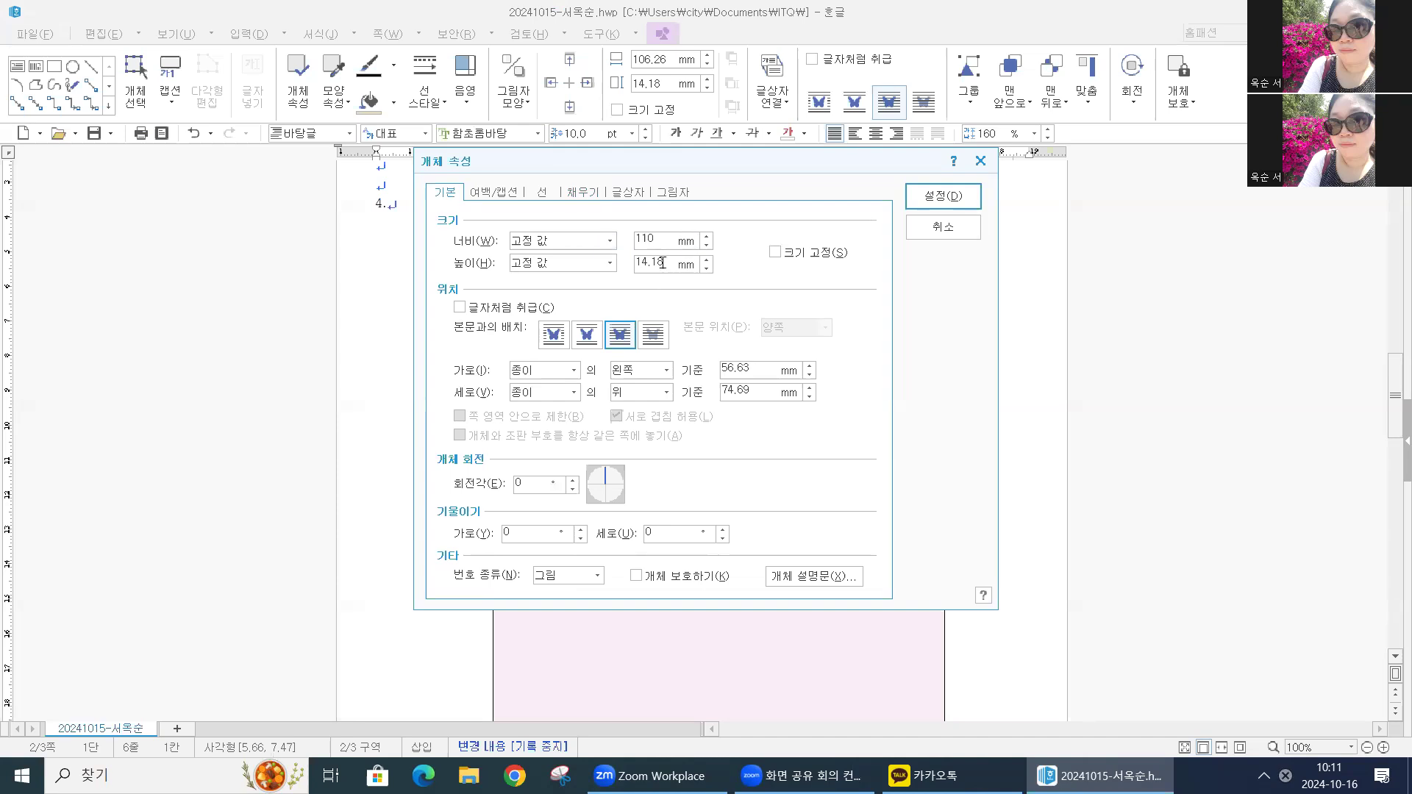
{"action": "key", "text": "Tab"}
{"action": "type", "text": "17"}
{"action": "left_click", "coordinate": [774, 250]}
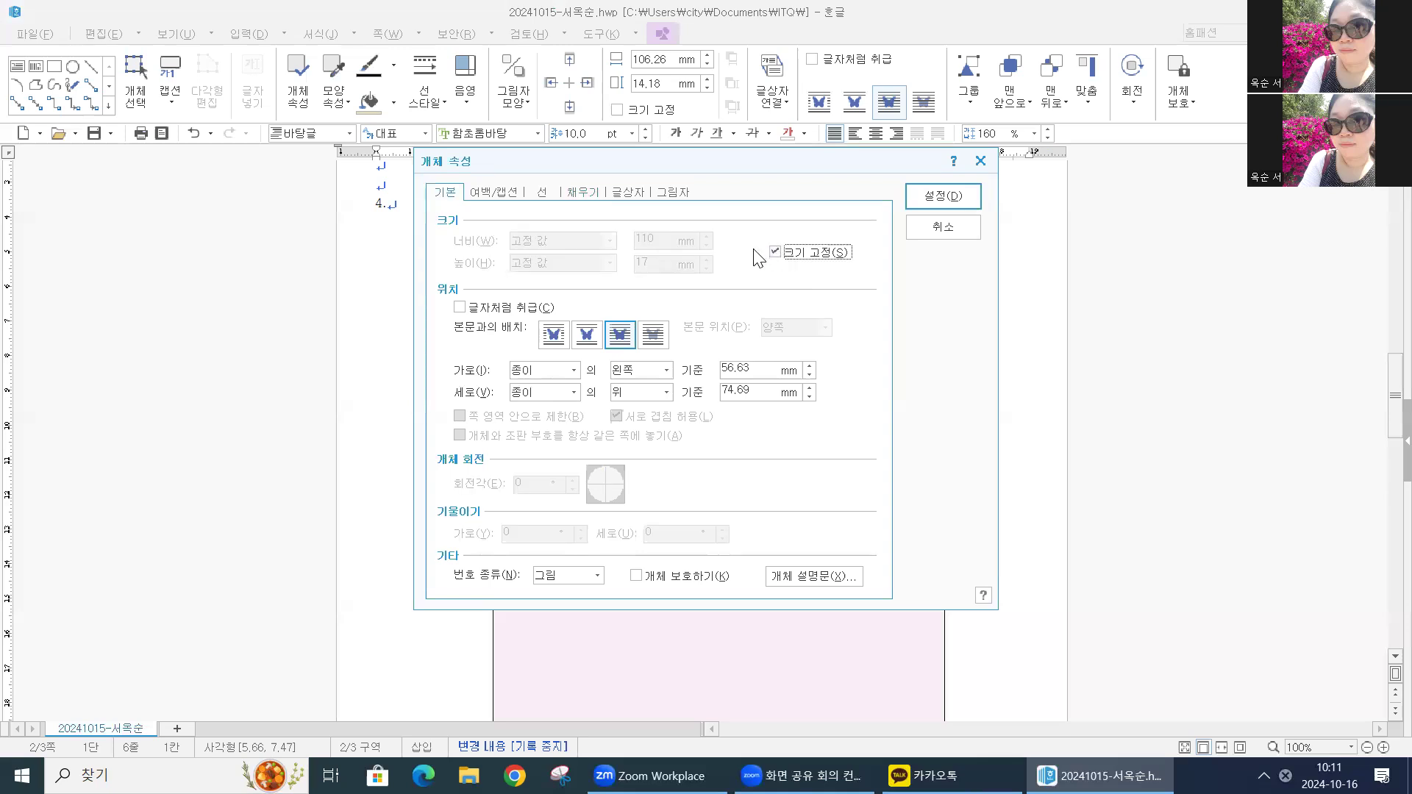
Step: Give the title text box a red face colour and semicircular (반원) corners, and apply its object properties
{"action": "left_click", "coordinate": [593, 192]}
{"action": "left_click", "coordinate": [557, 285]}
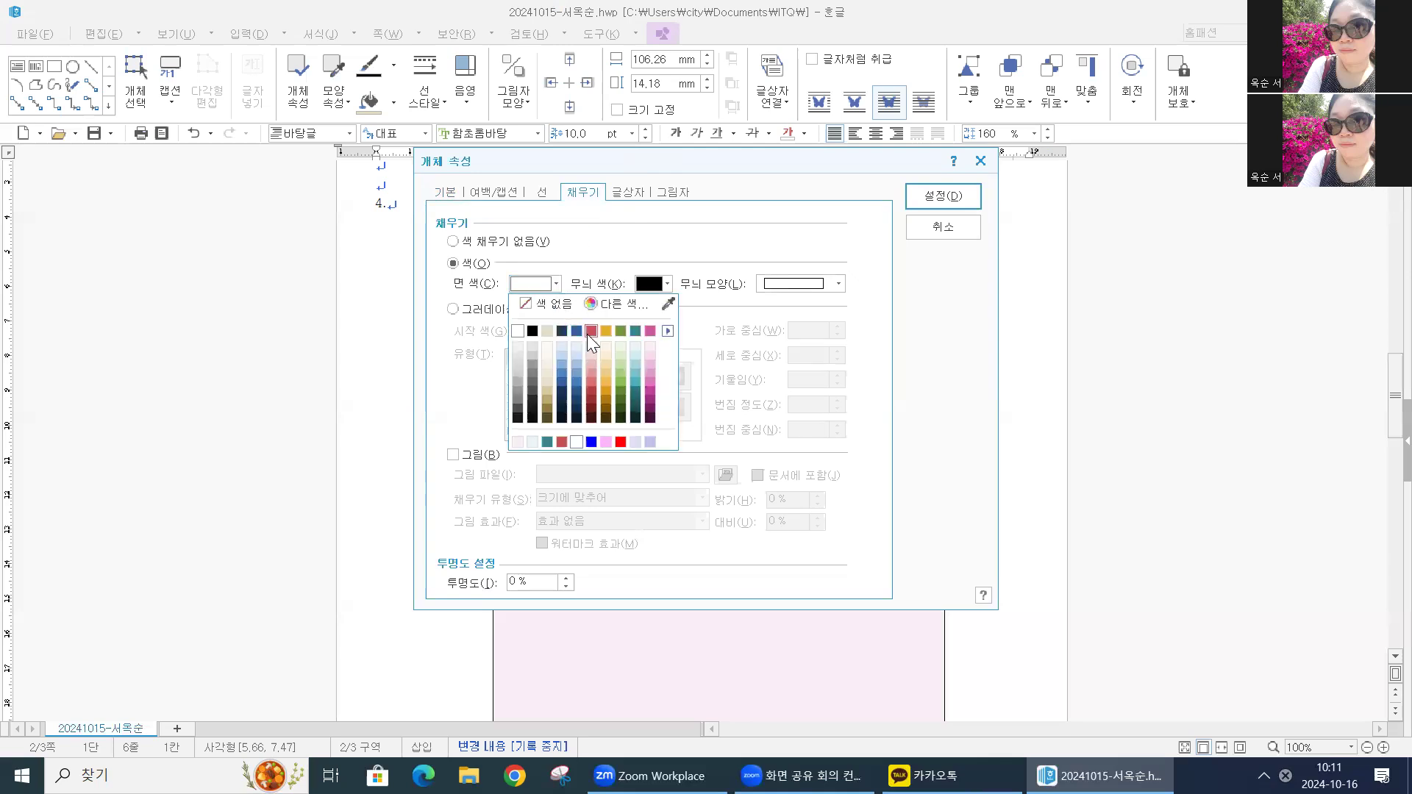
{"action": "left_click", "coordinate": [667, 332]}
{"action": "left_click", "coordinate": [730, 353]}
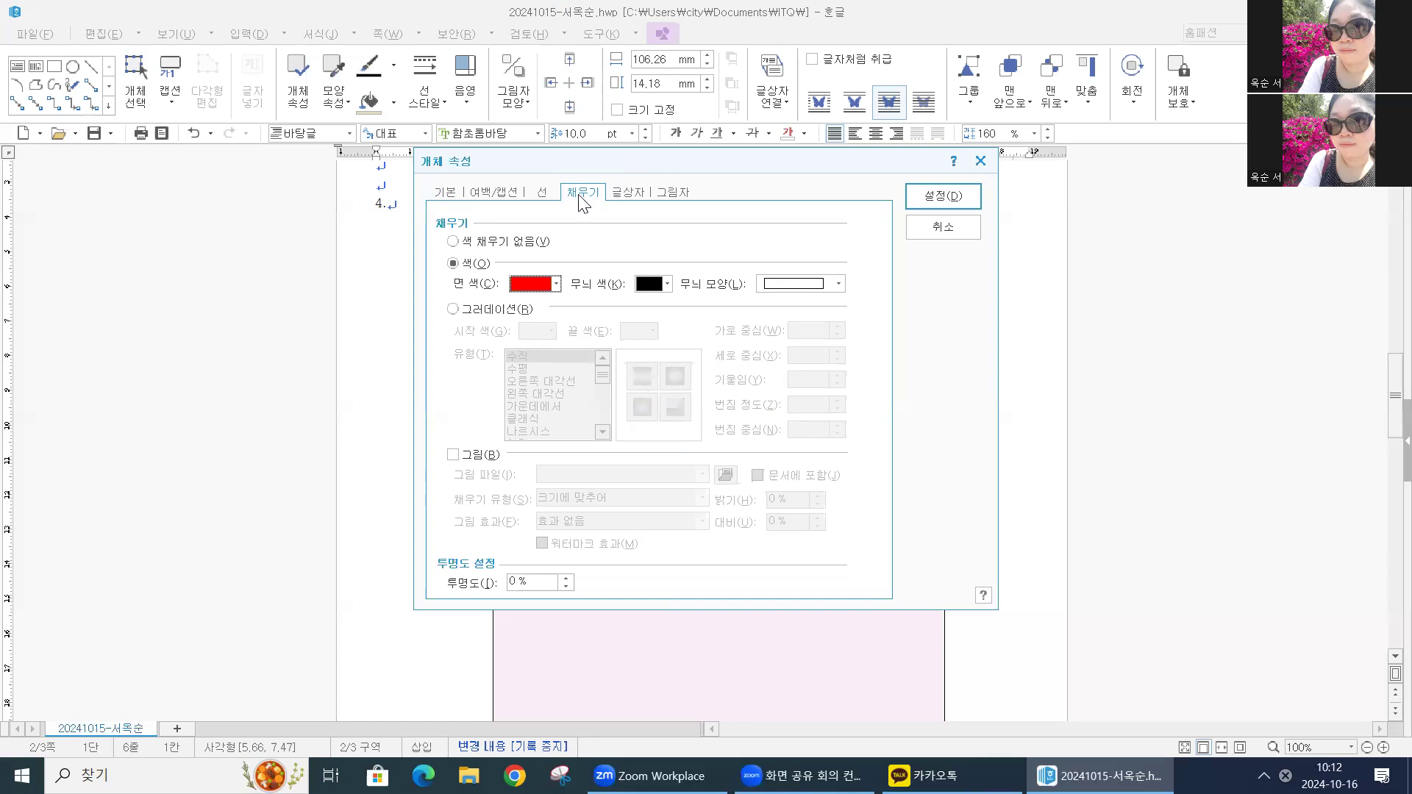
{"action": "left_click", "coordinate": [542, 193]}
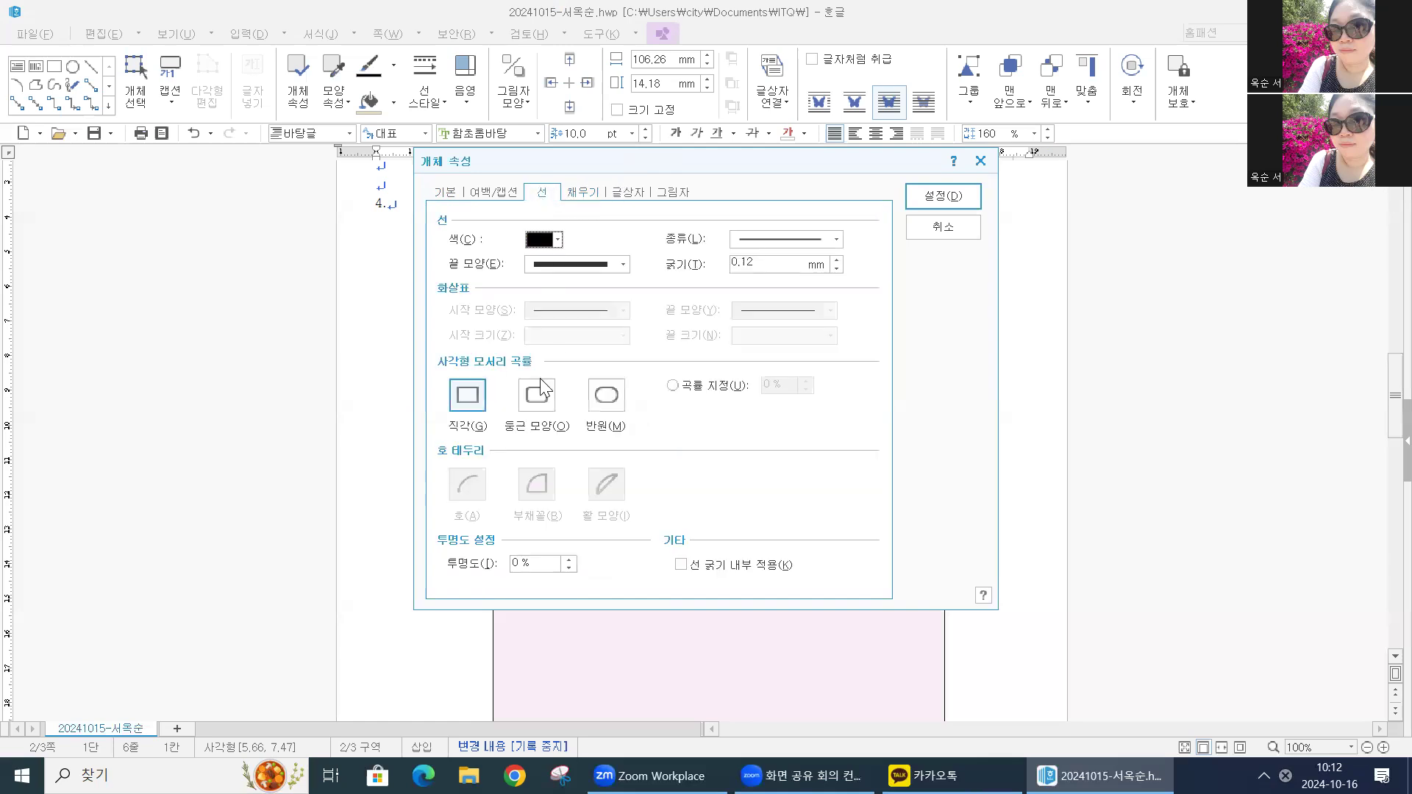
{"action": "left_click", "coordinate": [601, 401]}
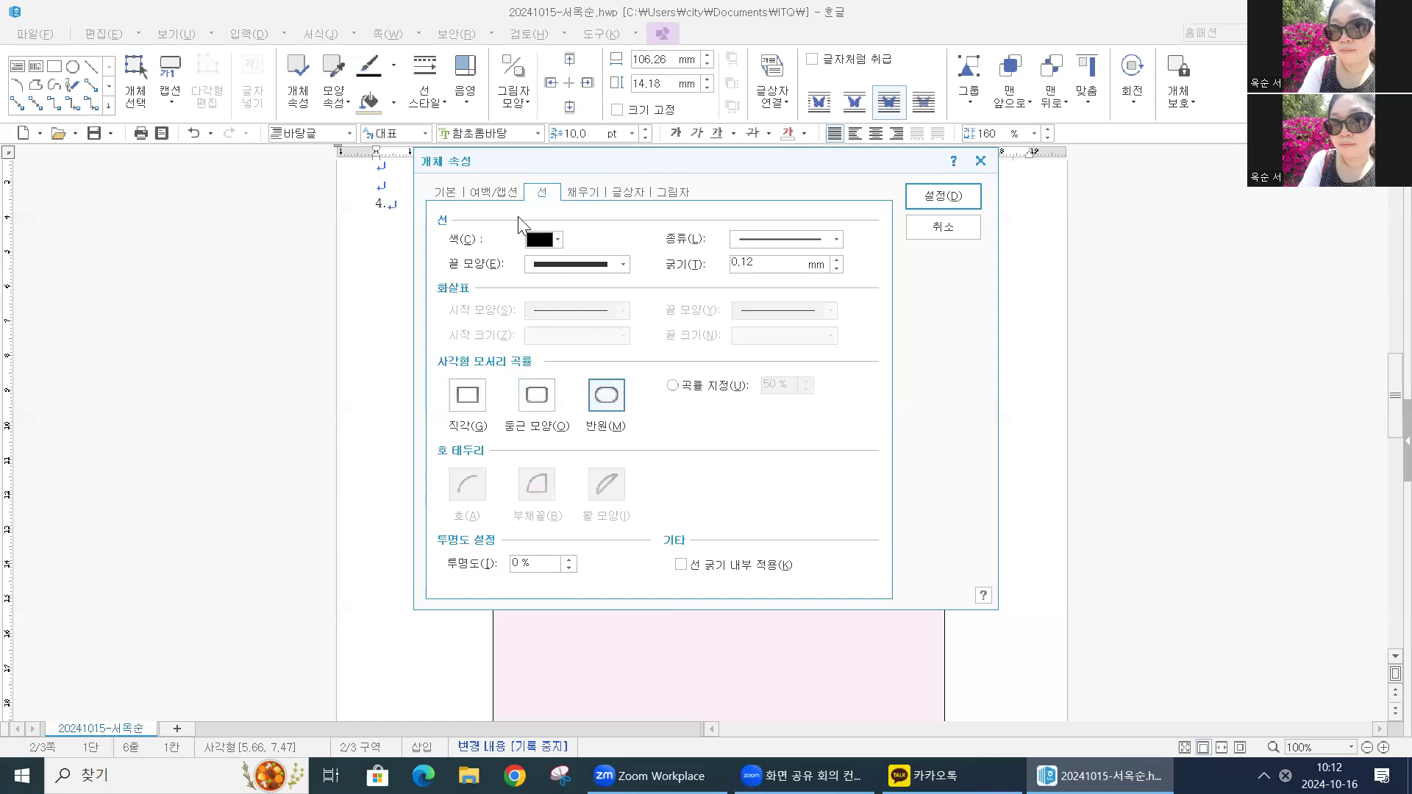
{"action": "left_click", "coordinate": [445, 193]}
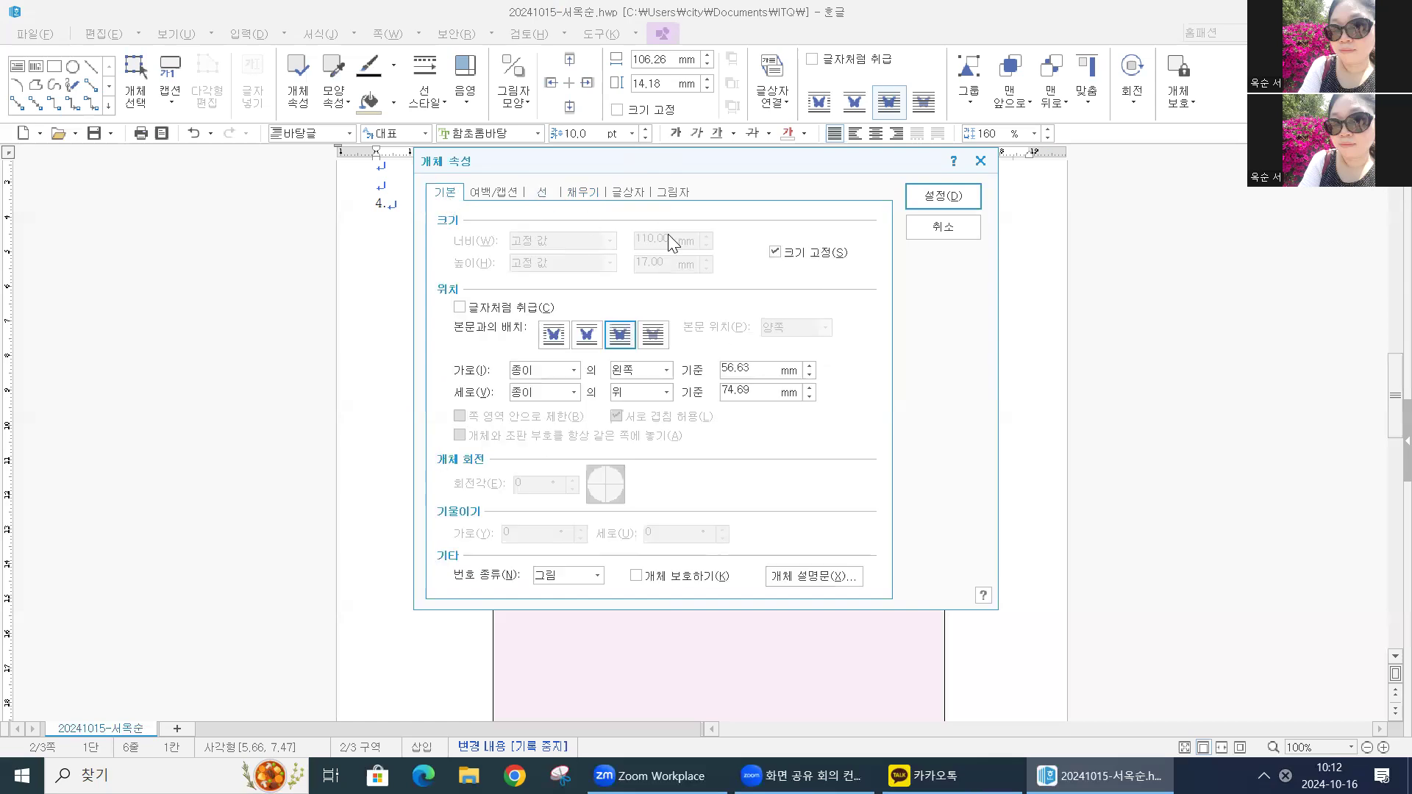
{"action": "left_click", "coordinate": [542, 193]}
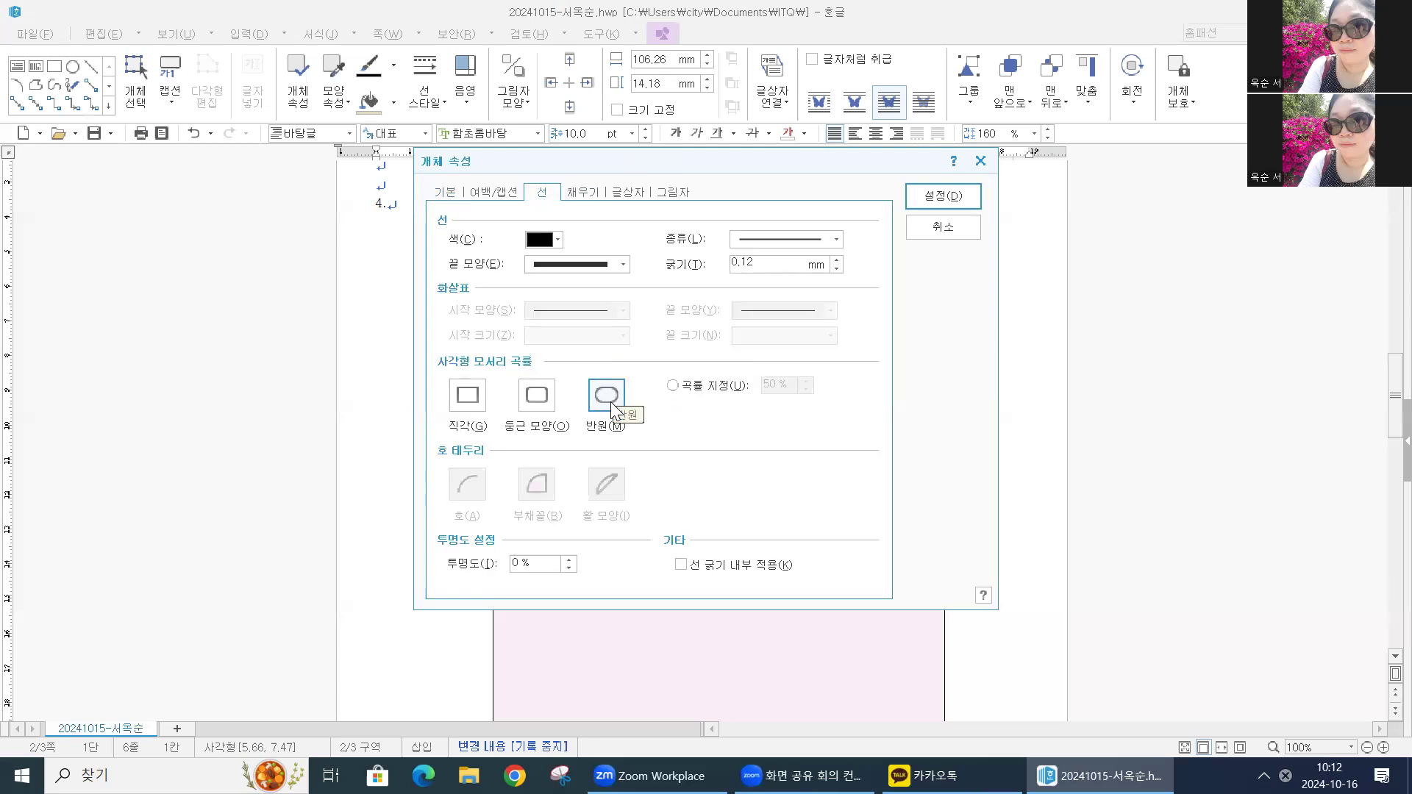
{"action": "left_click", "coordinate": [592, 194]}
{"action": "left_click", "coordinate": [554, 284]}
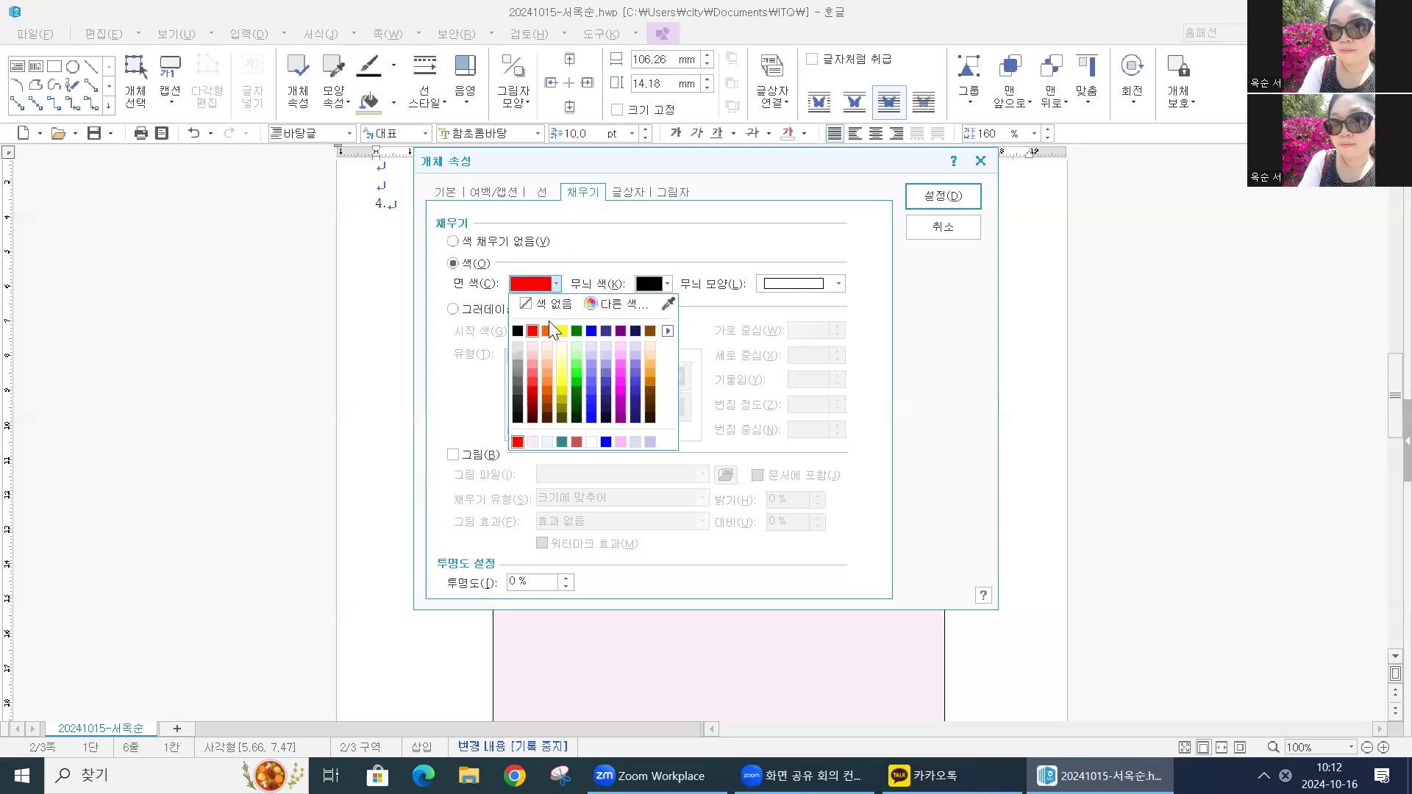
{"action": "left_click", "coordinate": [531, 330]}
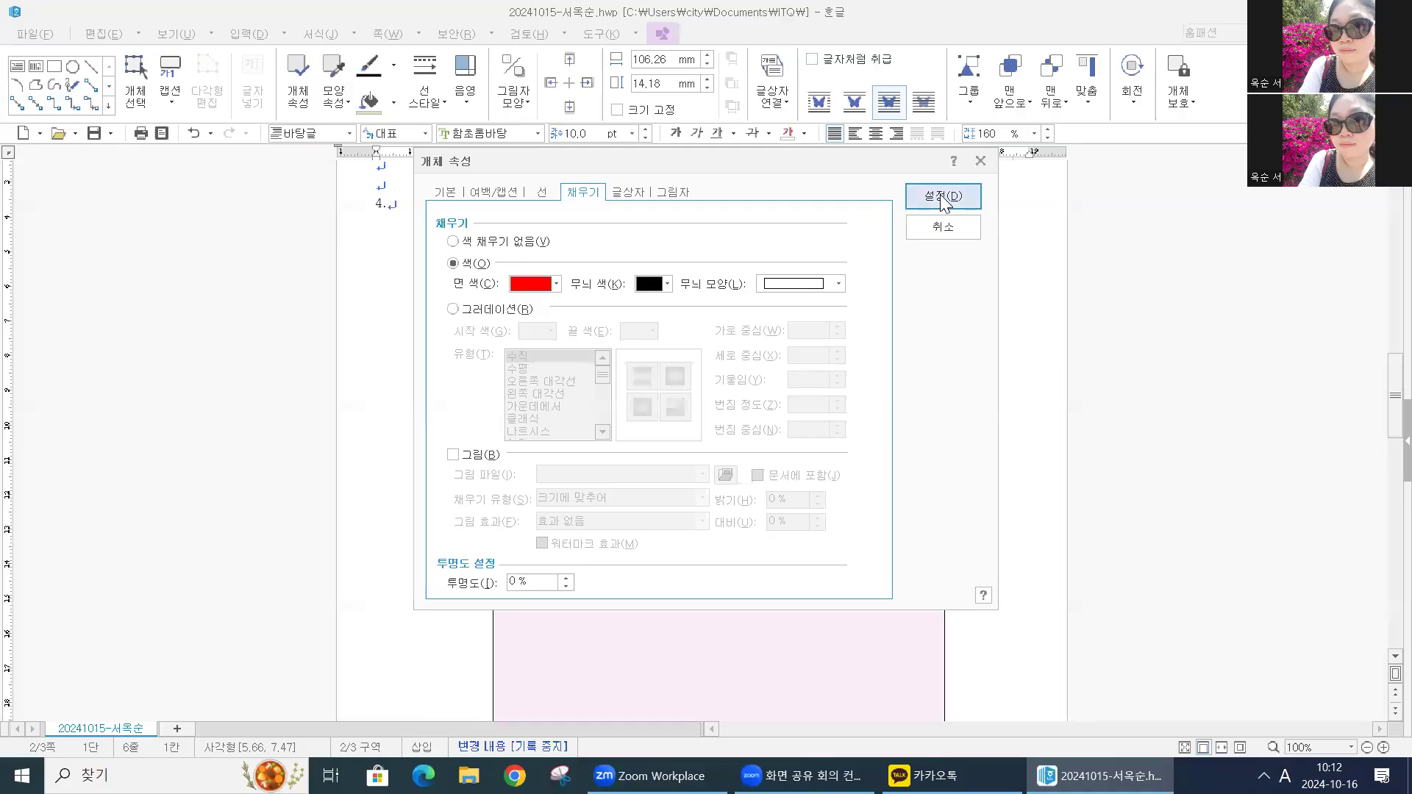
{"action": "left_click", "coordinate": [943, 195]}
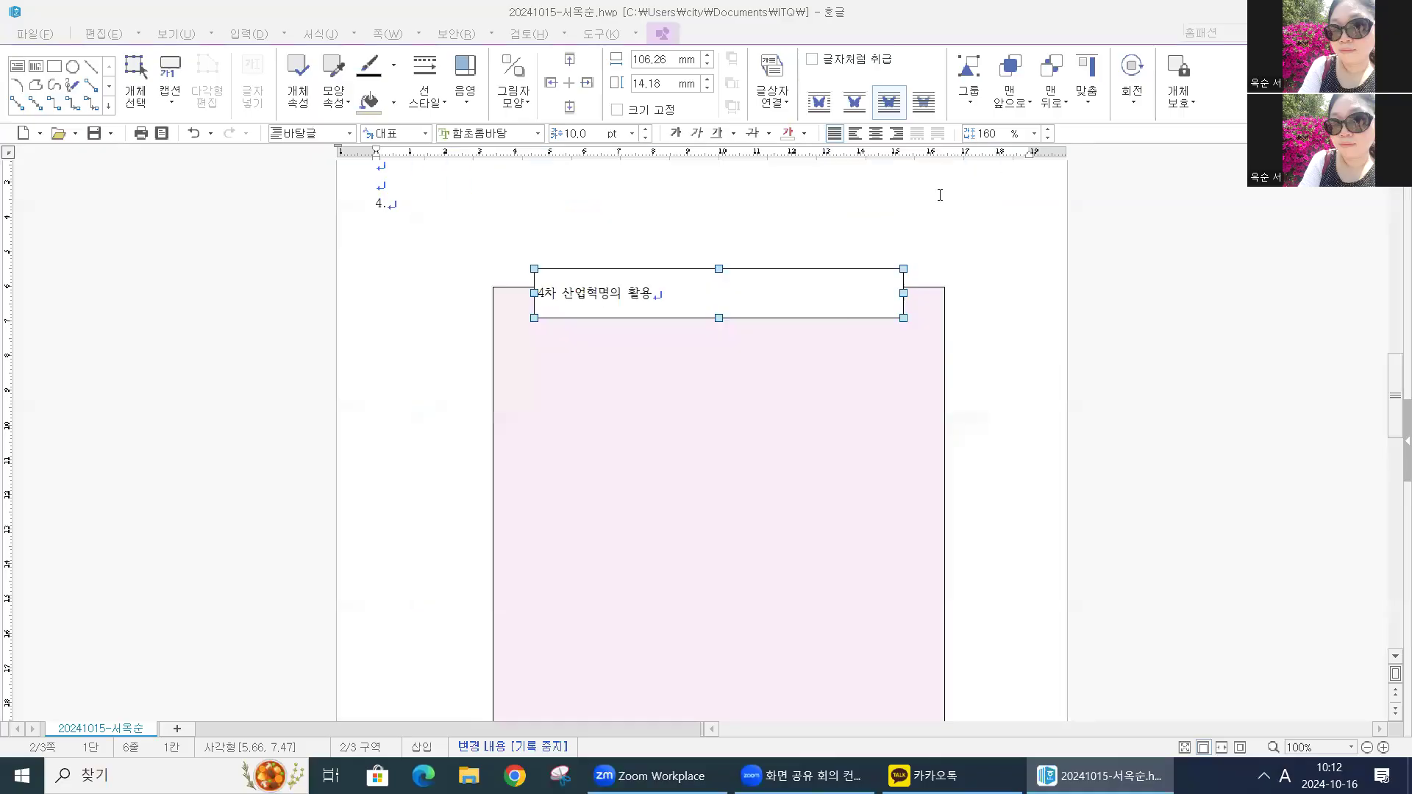
Step: Format the title box text in 궁서, 22 pt, white, and centre it
{"action": "left_click", "coordinate": [538, 133]}
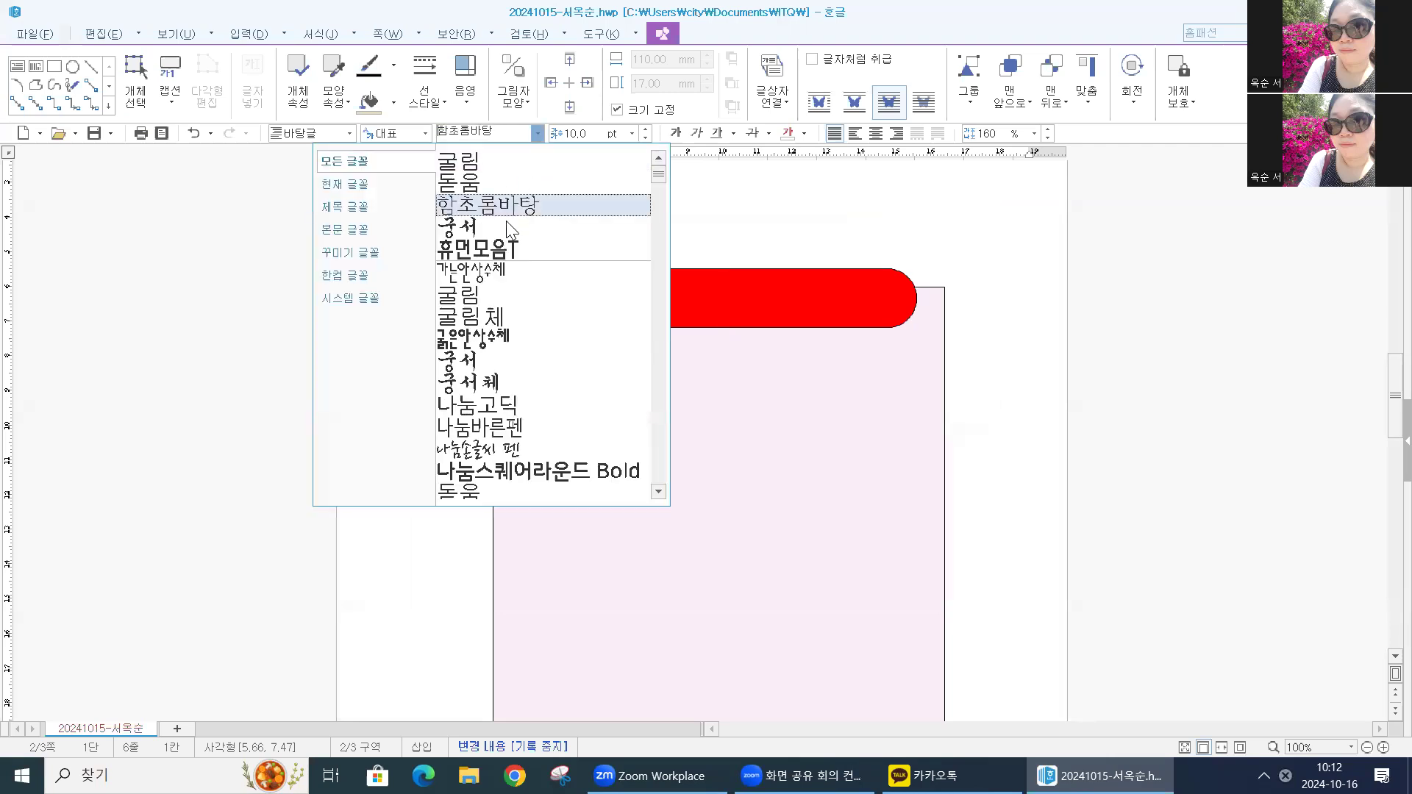
{"action": "left_click", "coordinate": [506, 223]}
{"action": "left_click", "coordinate": [631, 133]}
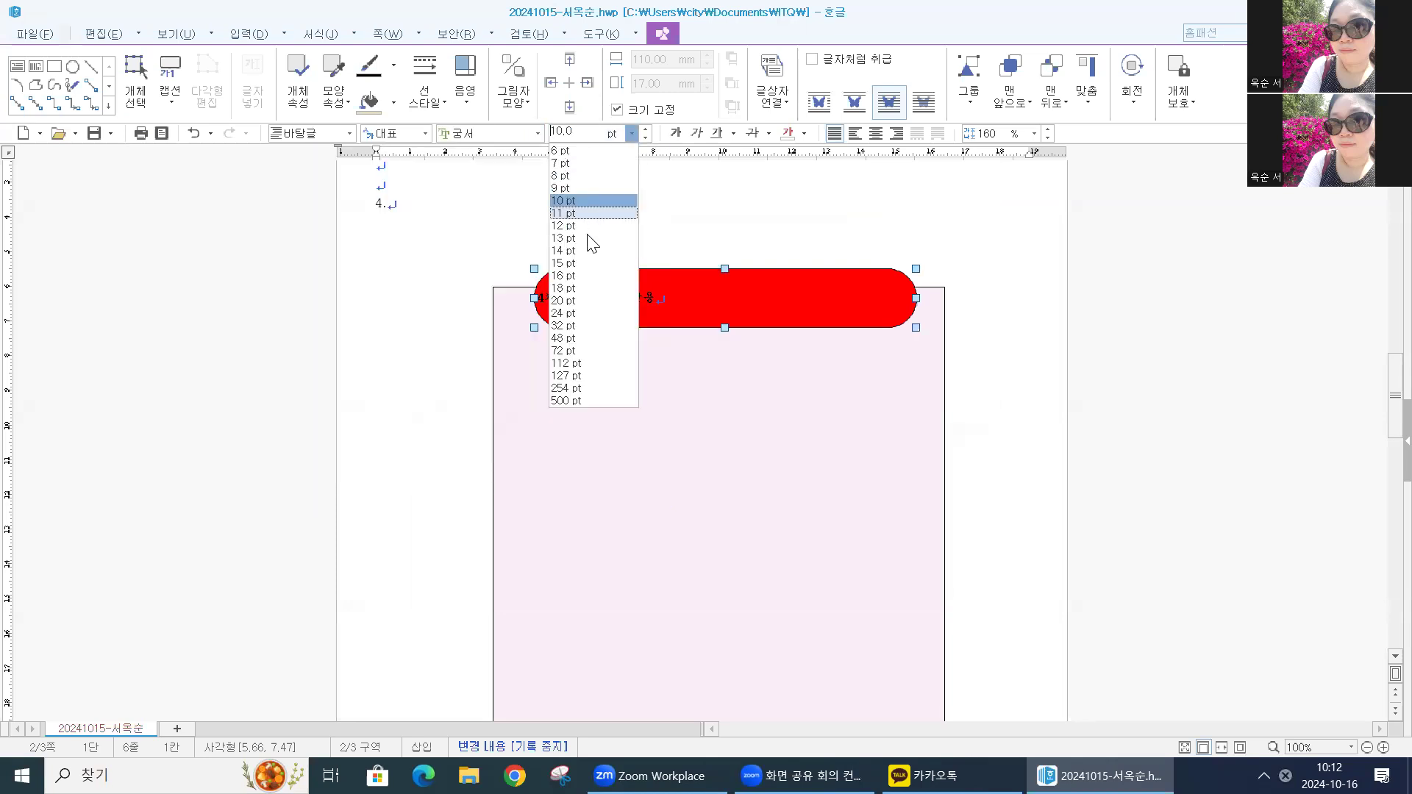
{"action": "left_click", "coordinate": [588, 300]}
{"action": "left_click", "coordinate": [645, 130]}
{"action": "left_click", "coordinate": [644, 130]}
{"action": "left_click", "coordinate": [788, 133]}
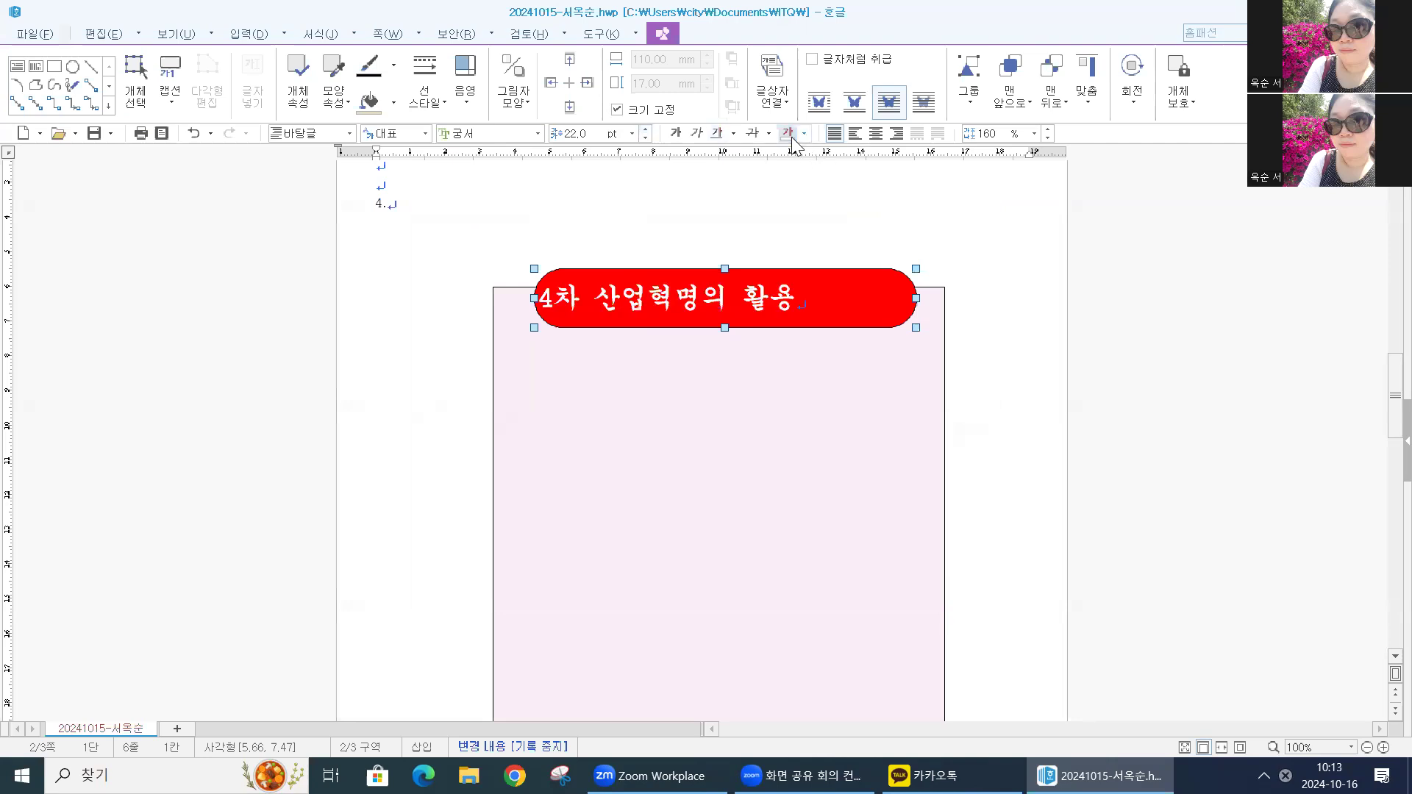
{"action": "left_click", "coordinate": [875, 134]}
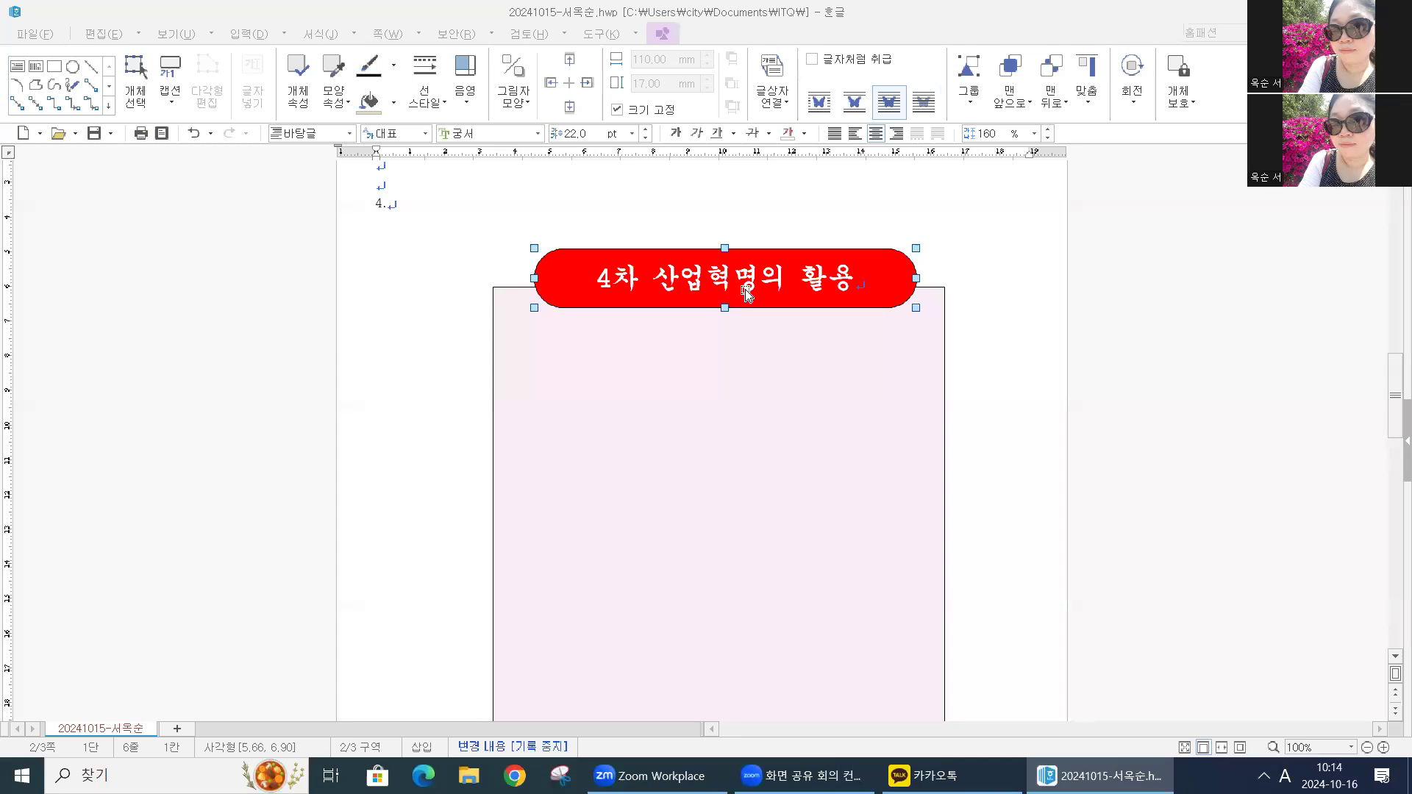
Step: Nudge the red title box slightly up and left so it sits centred across the pink rectangle's top edge
{"action": "left_click", "coordinate": [746, 294]}
{"action": "key", "text": "Up"}
{"action": "key", "text": "Up"}
{"action": "key", "text": "Down"}
{"action": "key", "text": "Down"}
{"action": "key", "text": "Down"}
{"action": "key", "text": "Down"}
{"action": "key", "text": "Down"}
{"action": "key", "text": "Down"}
{"action": "key", "text": "Down"}
{"action": "key", "text": "Down"}
{"action": "key", "text": "Up"}
{"action": "key", "text": "Up"}
{"action": "key", "text": "Up"}
{"action": "key", "text": "Up"}
{"action": "key", "text": "Up"}
{"action": "key", "text": "Up"}
{"action": "key", "text": "Up"}
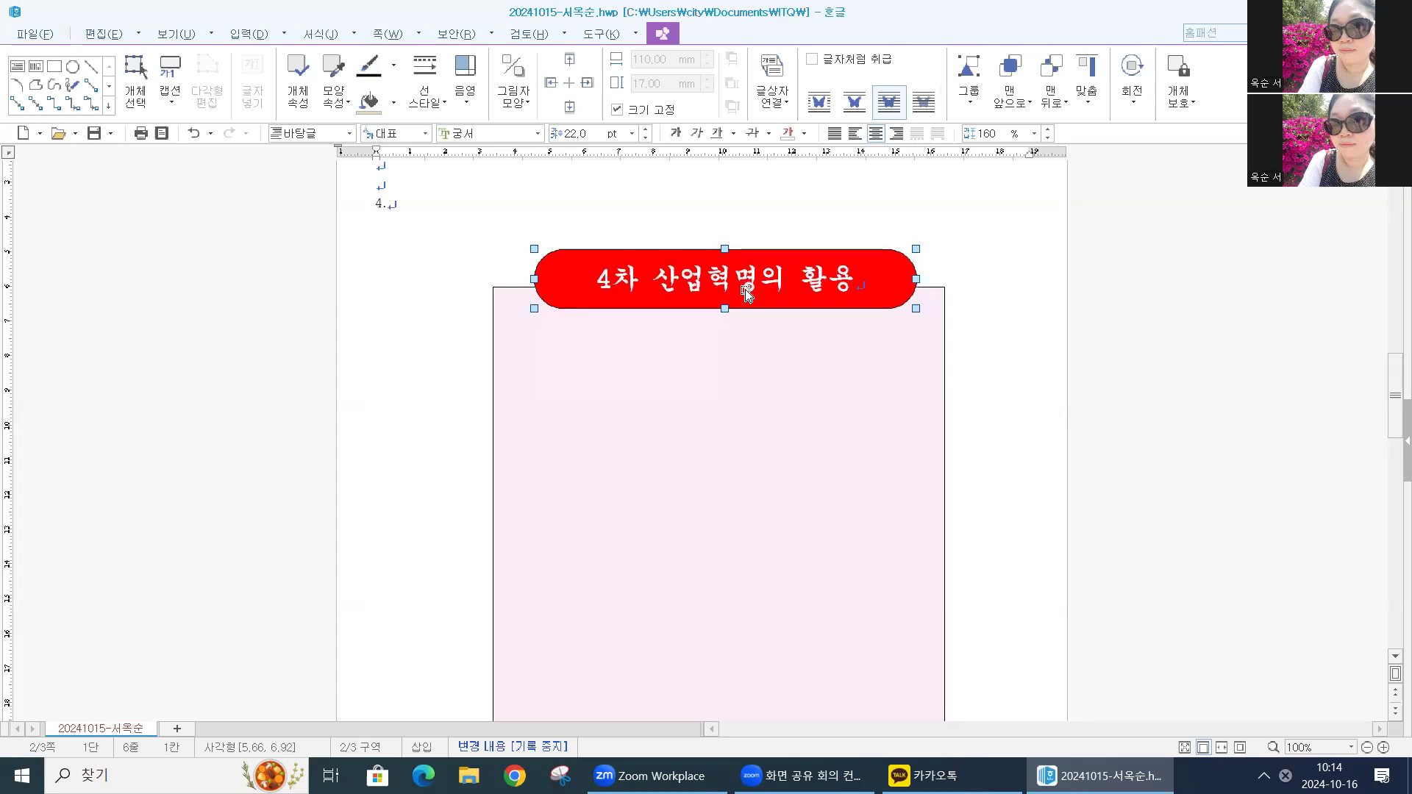
{"action": "key", "text": "Left"}
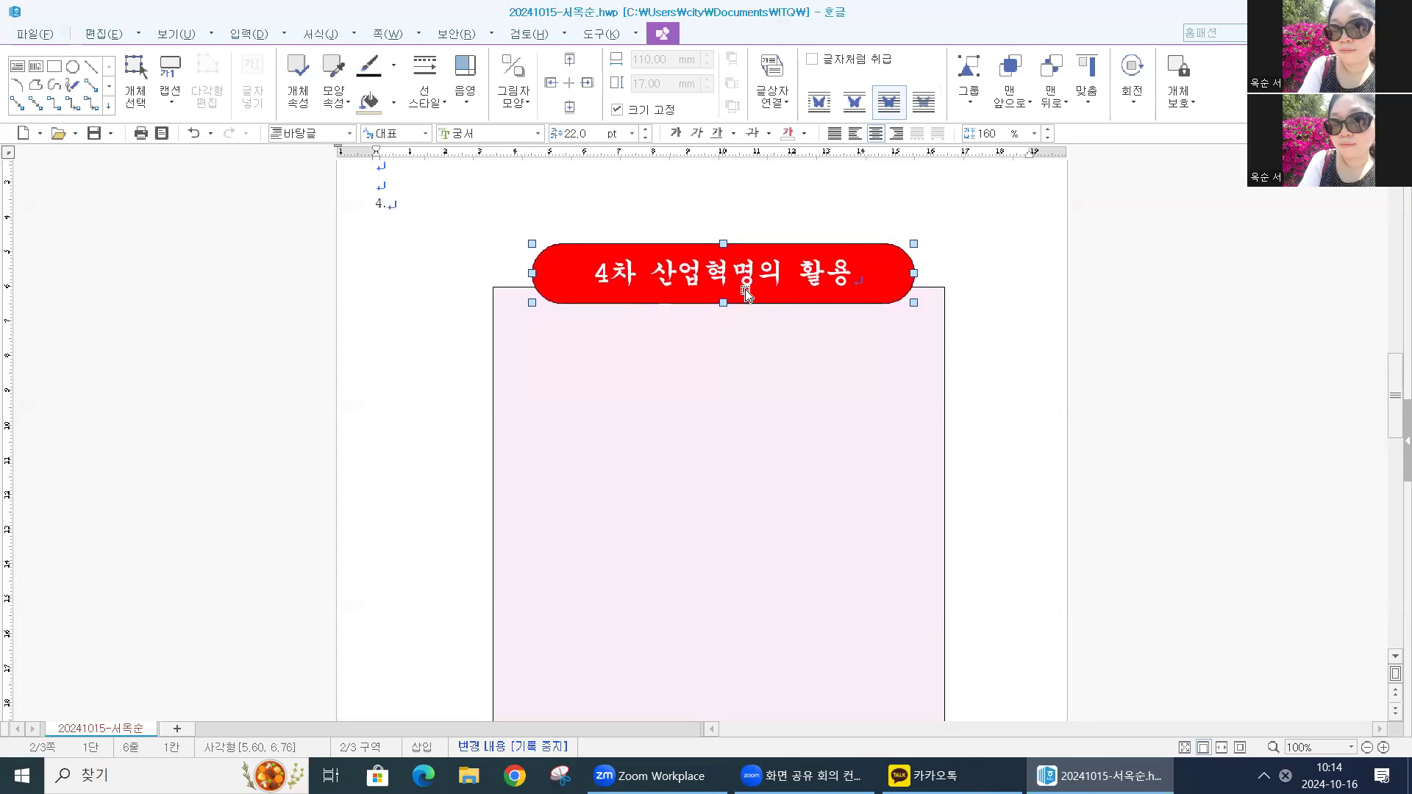
{"action": "key", "text": "Down"}
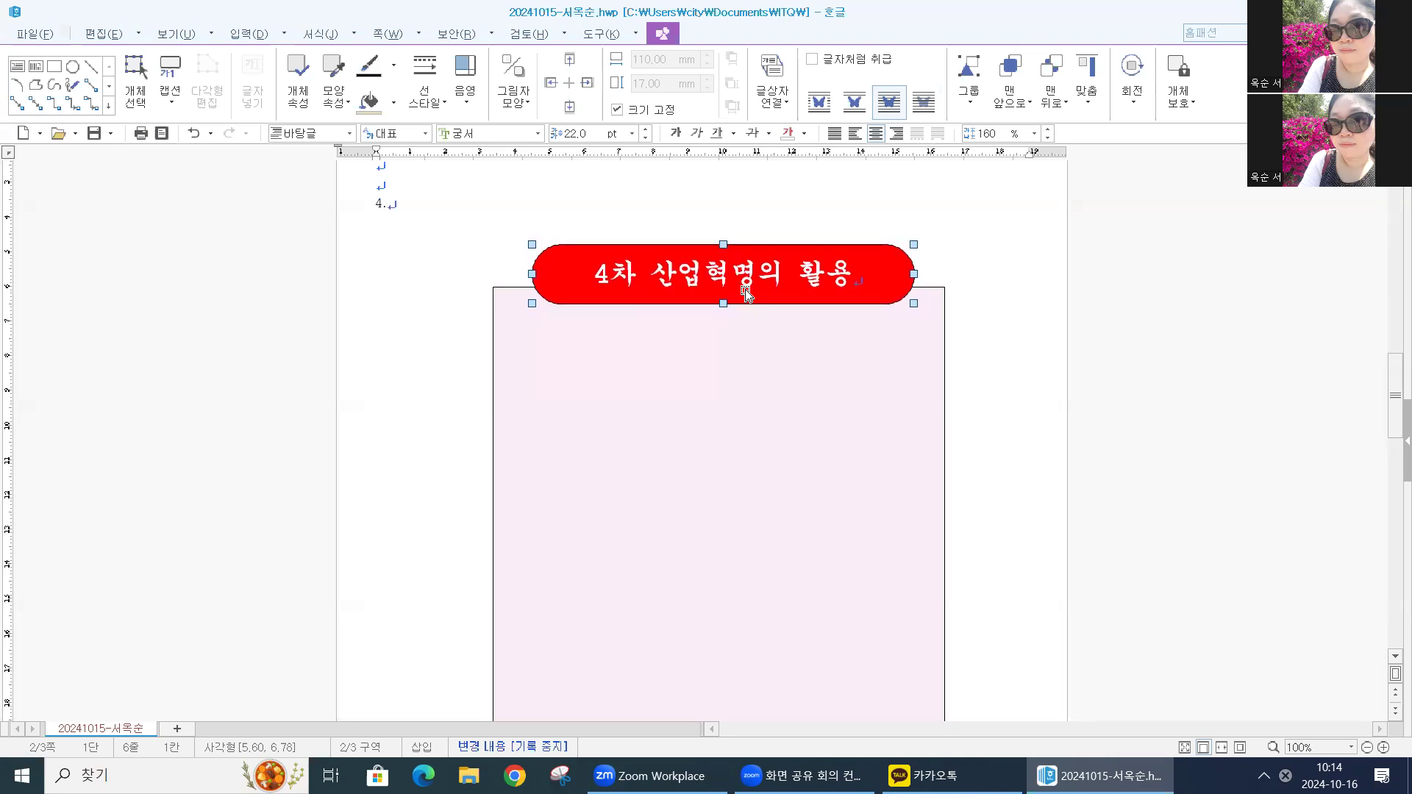
{"action": "key", "text": "Escape"}
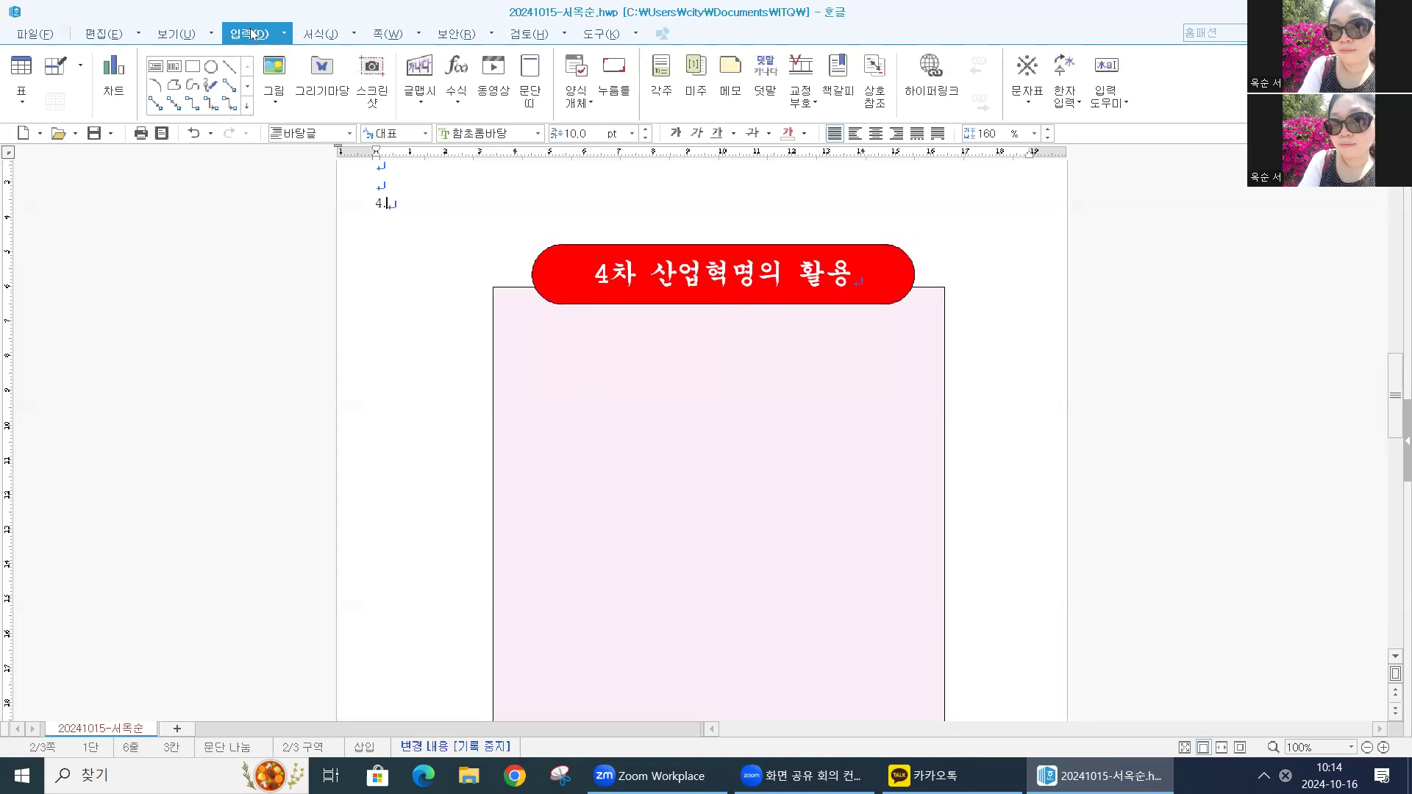
Step: Draw a rectangle about 121 mm wide and 46 mm high inside the pink rectangle, just below the red title box
{"action": "left_click", "coordinate": [192, 66]}
{"action": "mouse_move", "coordinate": [512, 329]}
{"action": "left_mouse_down"}
{"action": "mouse_move", "coordinate": [772, 407]}
{"action": "mouse_move", "coordinate": [932, 486]}
{"action": "left_mouse_up"}
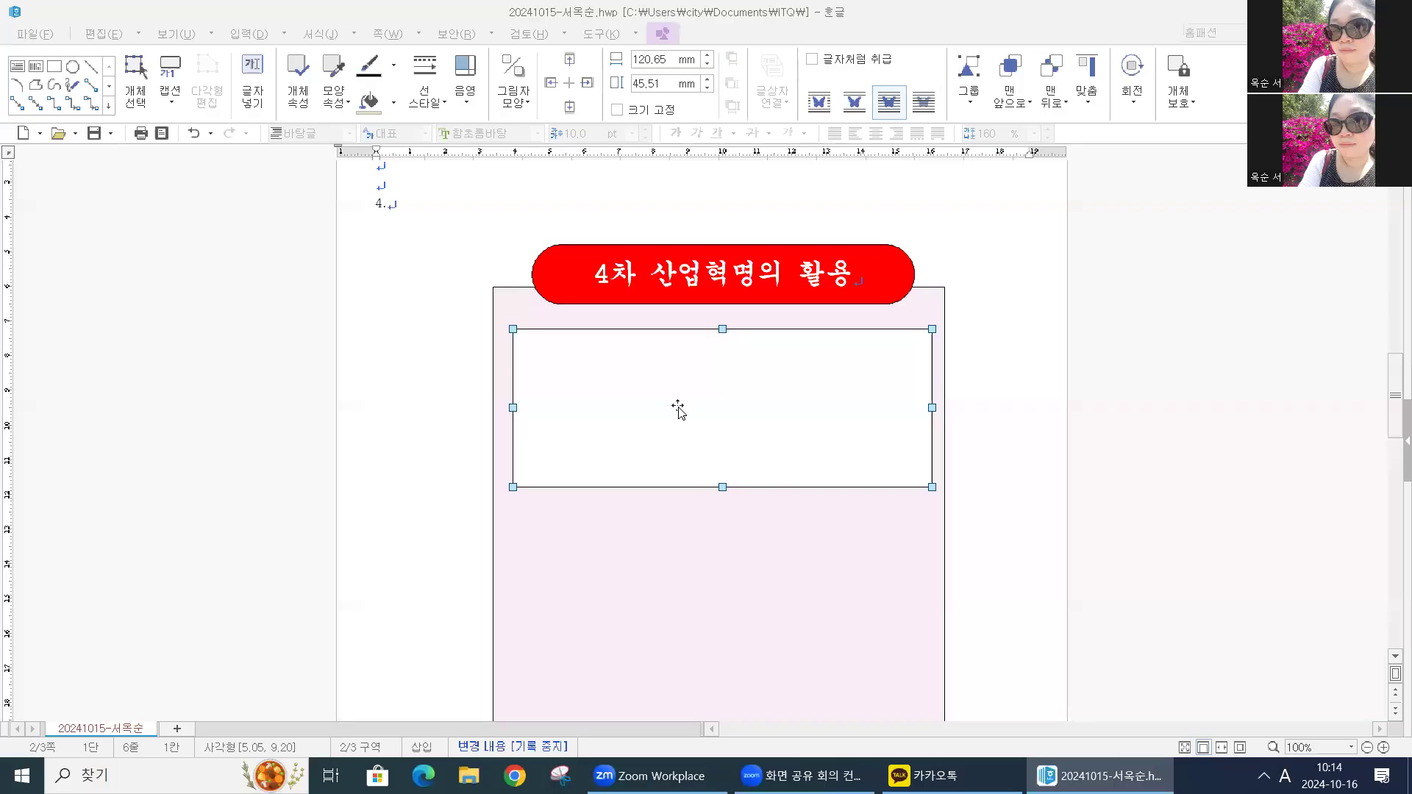
Step: Set the white rectangle's width to 120 mm and height to 50 mm, and fix its size (크기 고정)
{"action": "double_click", "coordinate": [678, 405]}
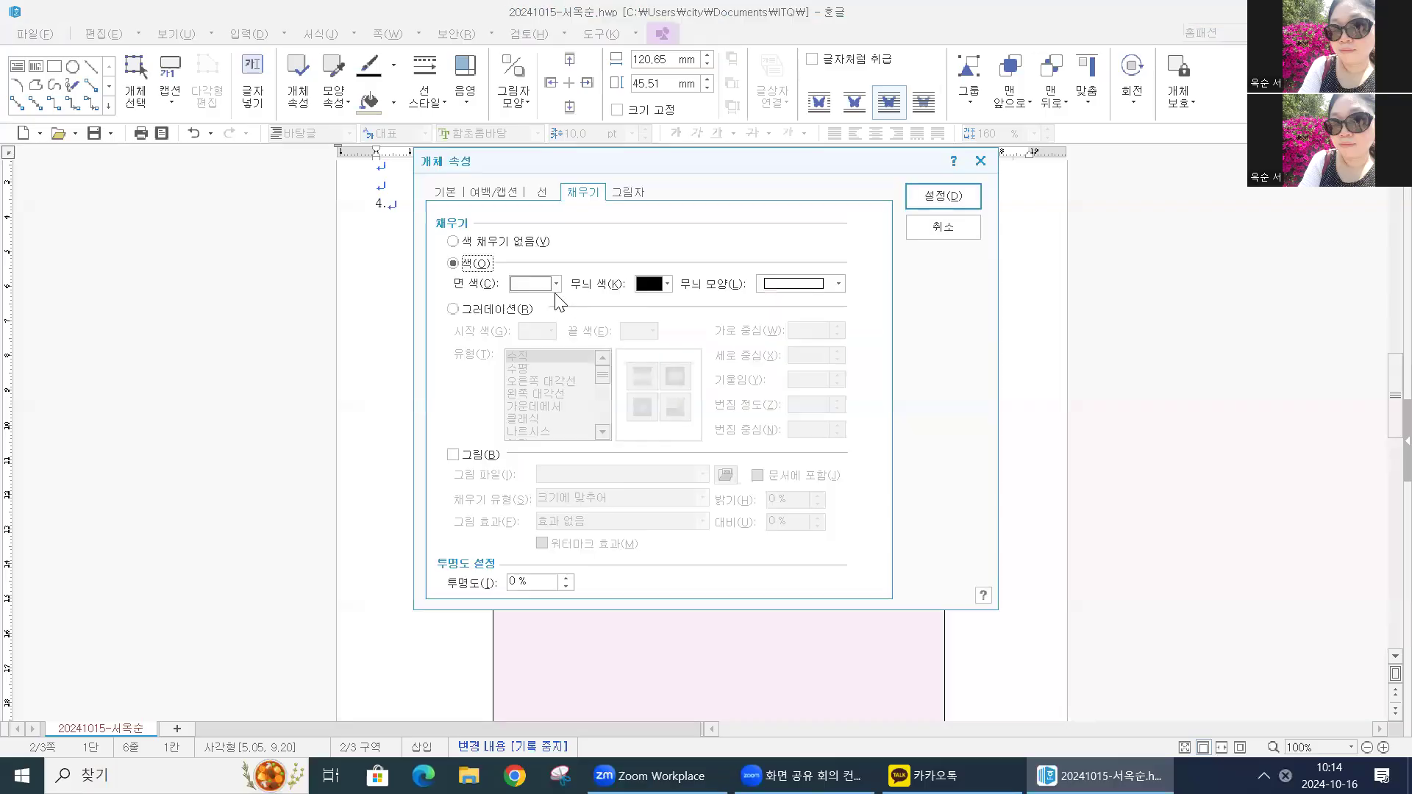
{"action": "left_click", "coordinate": [444, 192]}
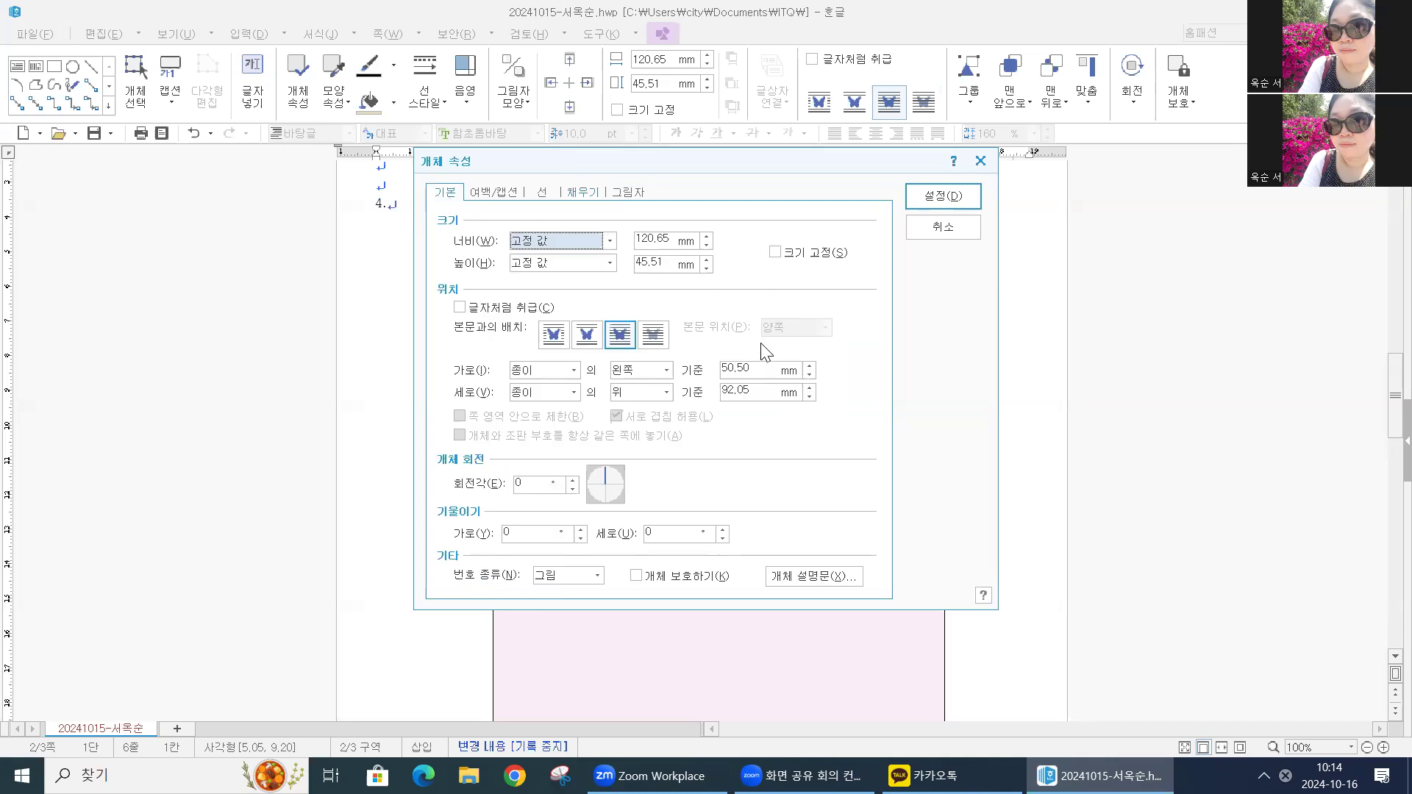
{"action": "double_click", "coordinate": [668, 242]}
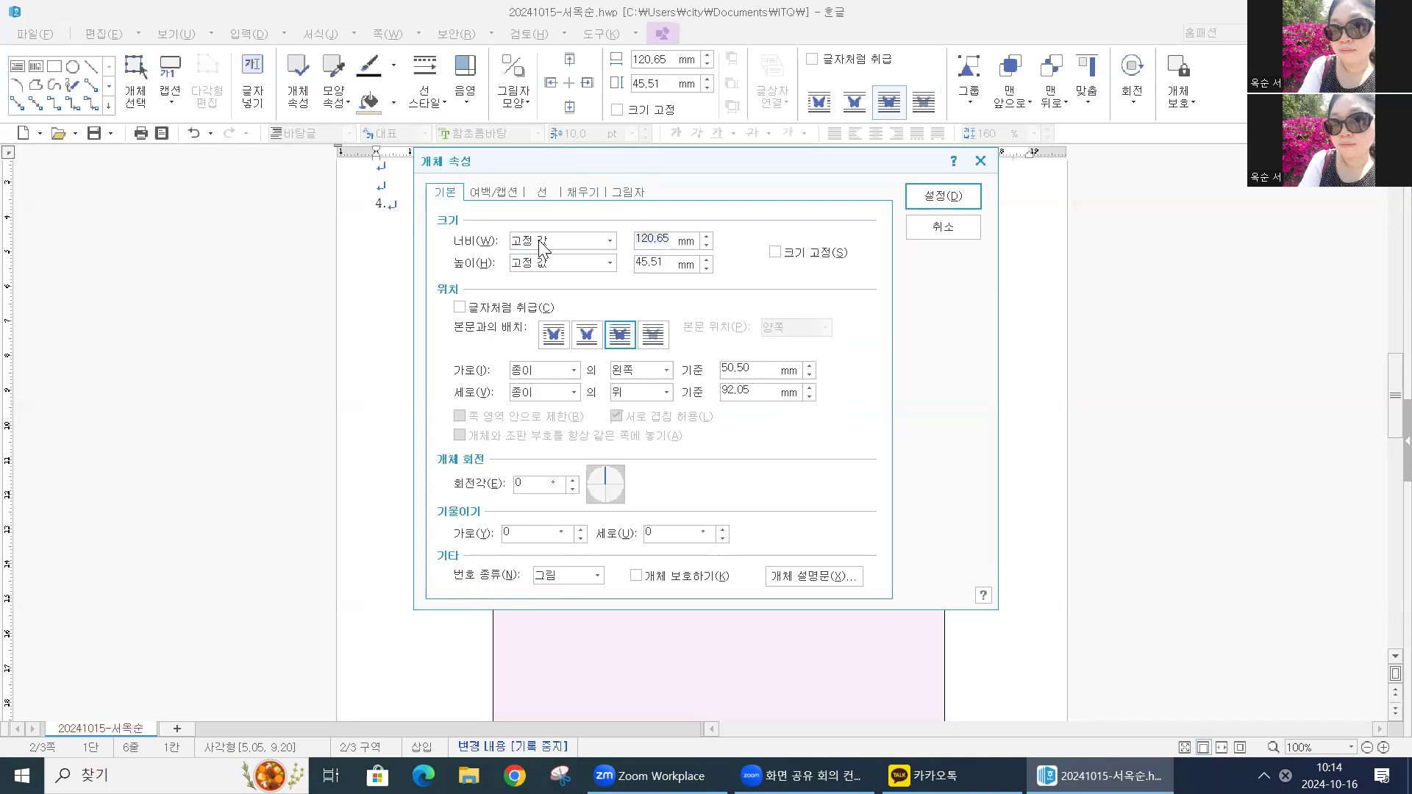
{"action": "type", "text": "120"}
{"action": "left_click_drag", "start_coordinate": [666, 263], "coordinate": [572, 273]}
{"action": "type", "text": "50"}
{"action": "left_click", "coordinate": [781, 258]}
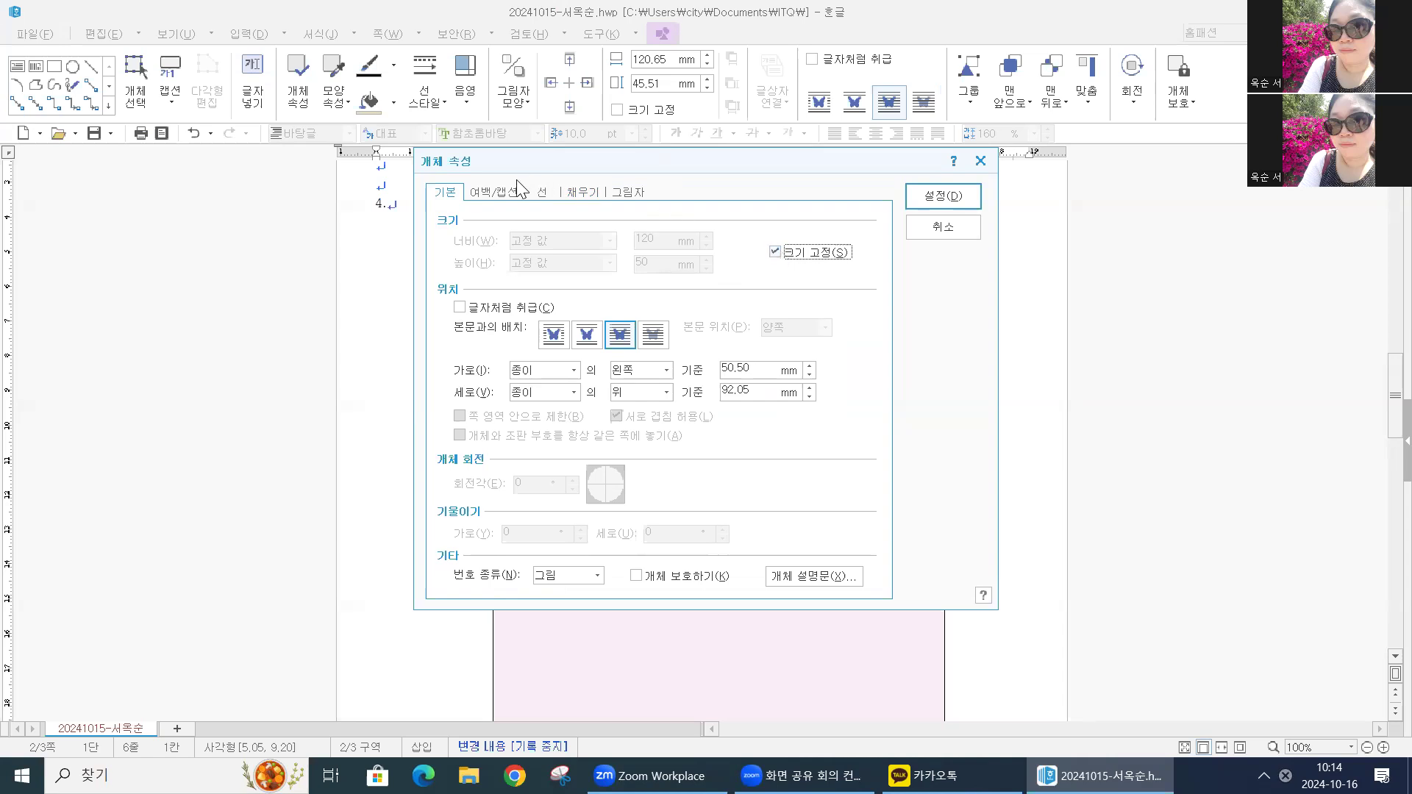
Step: Give the inner rectangle rounded corners (둥근 모양) and a light lavender face colour, and apply its object properties
{"action": "left_click", "coordinate": [541, 193]}
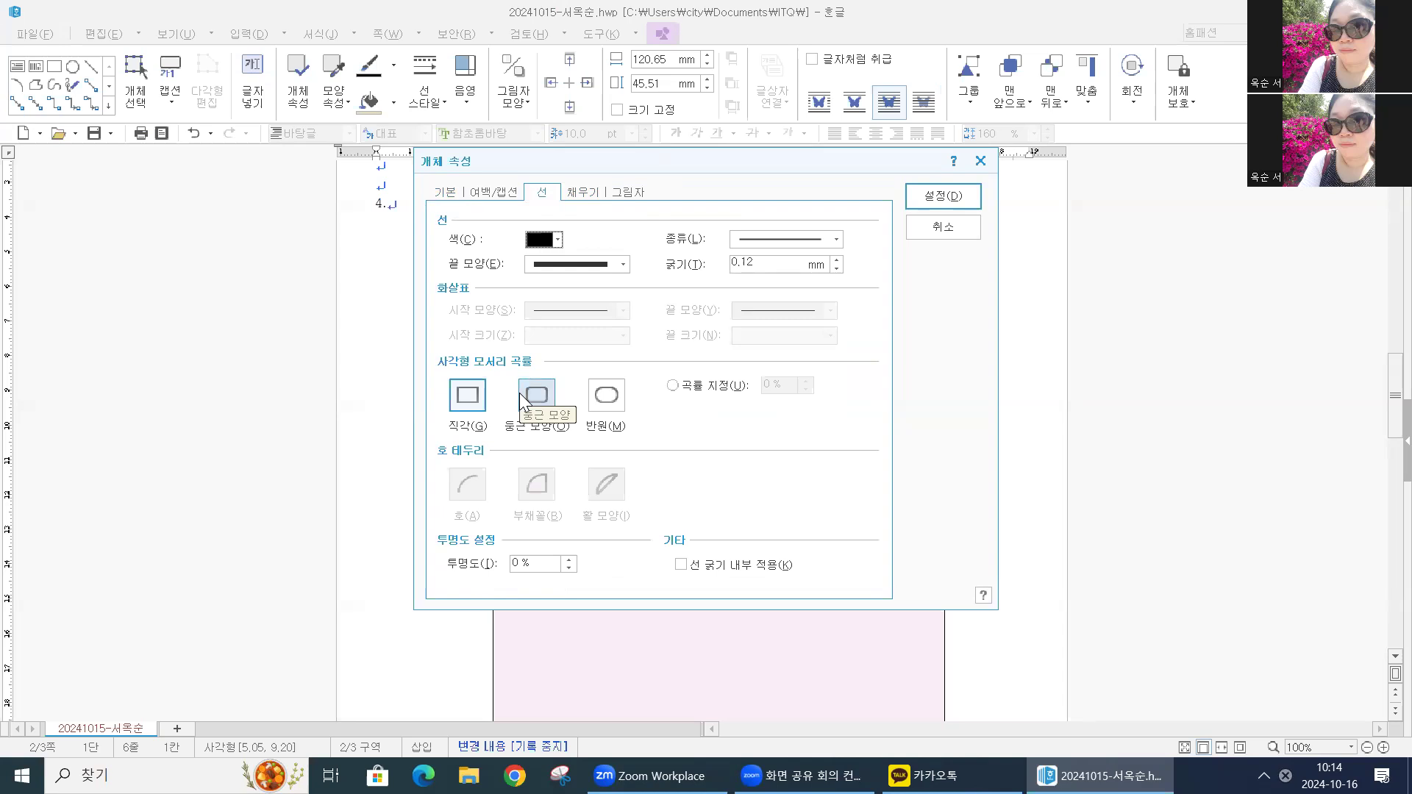
{"action": "left_click", "coordinate": [526, 401]}
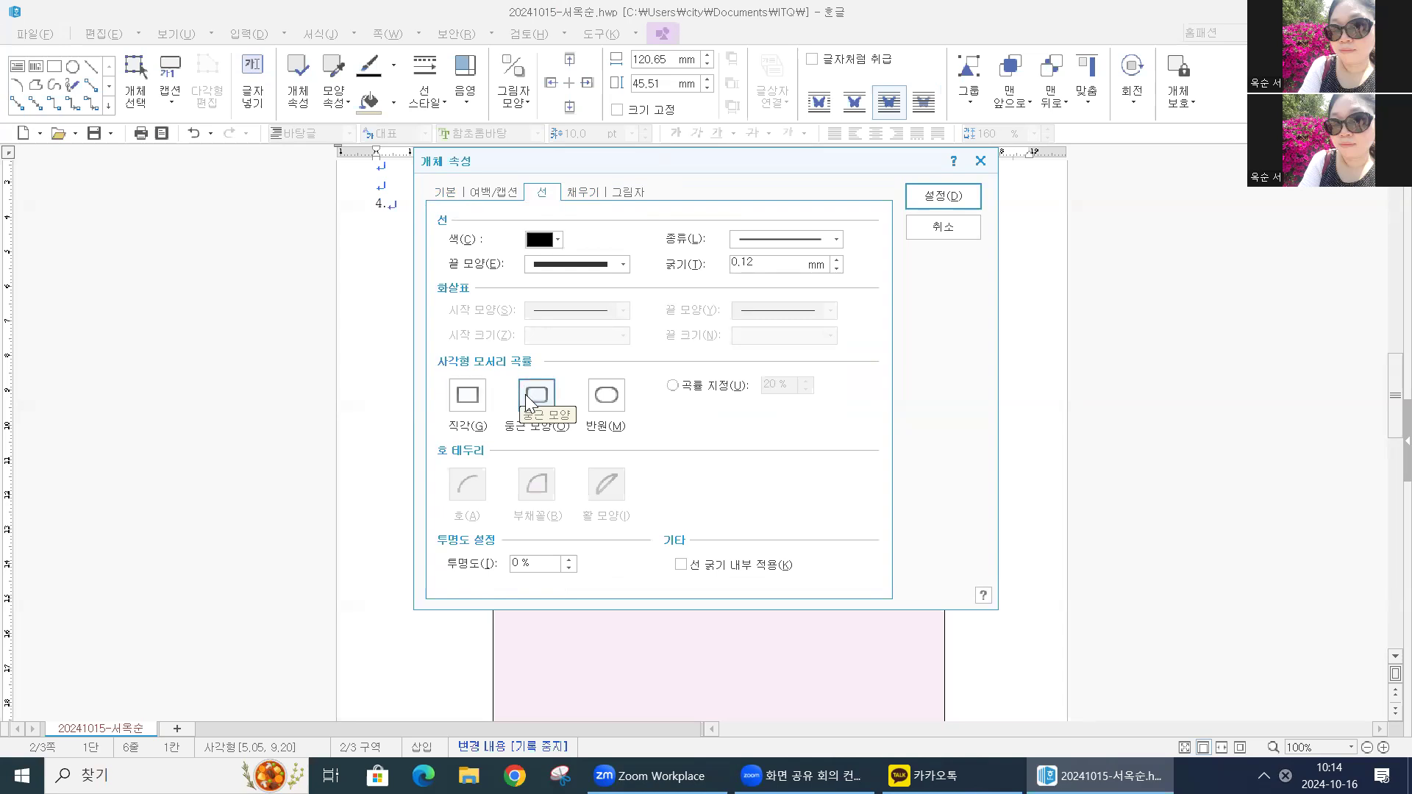
{"action": "left_click", "coordinate": [596, 195]}
{"action": "left_click", "coordinate": [552, 287]}
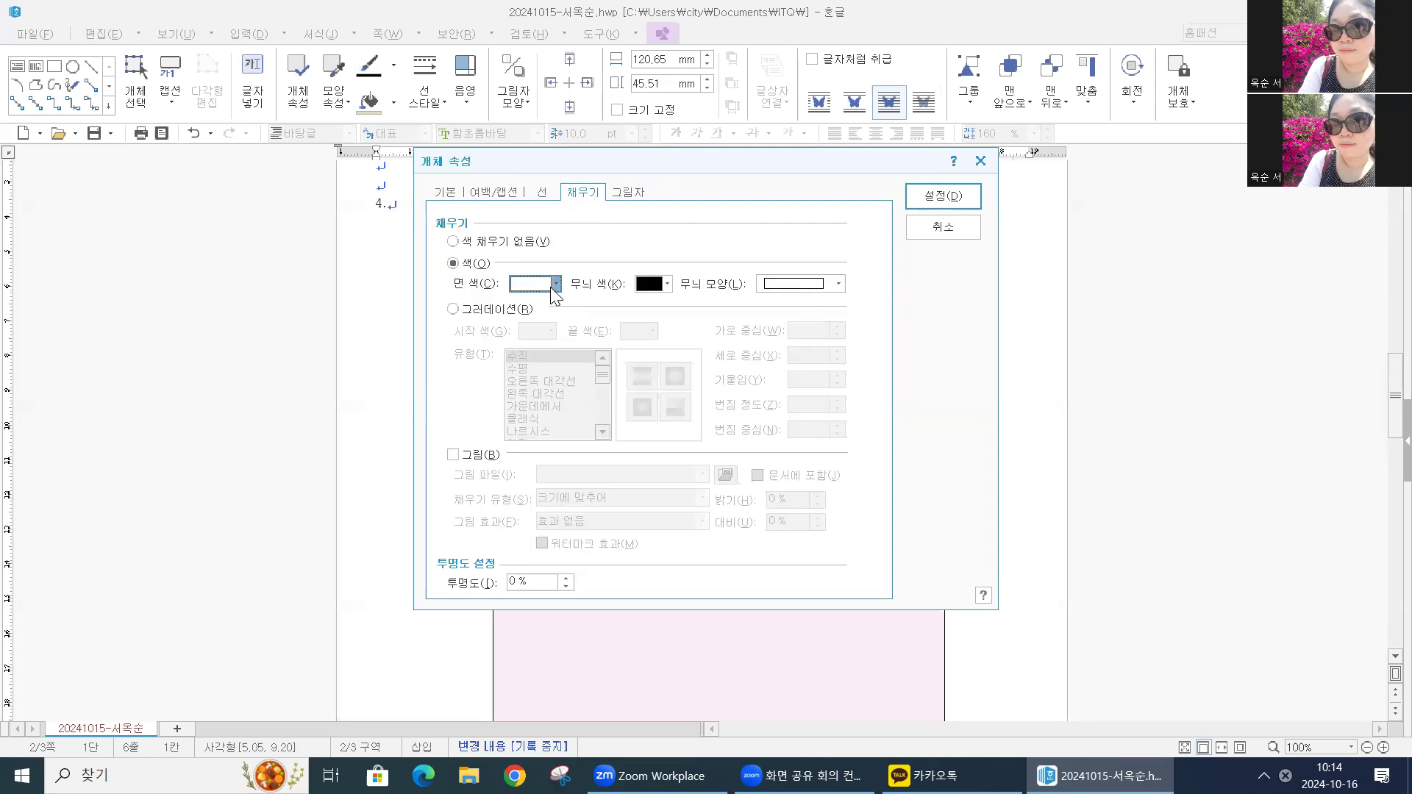
{"action": "left_click", "coordinate": [667, 331]}
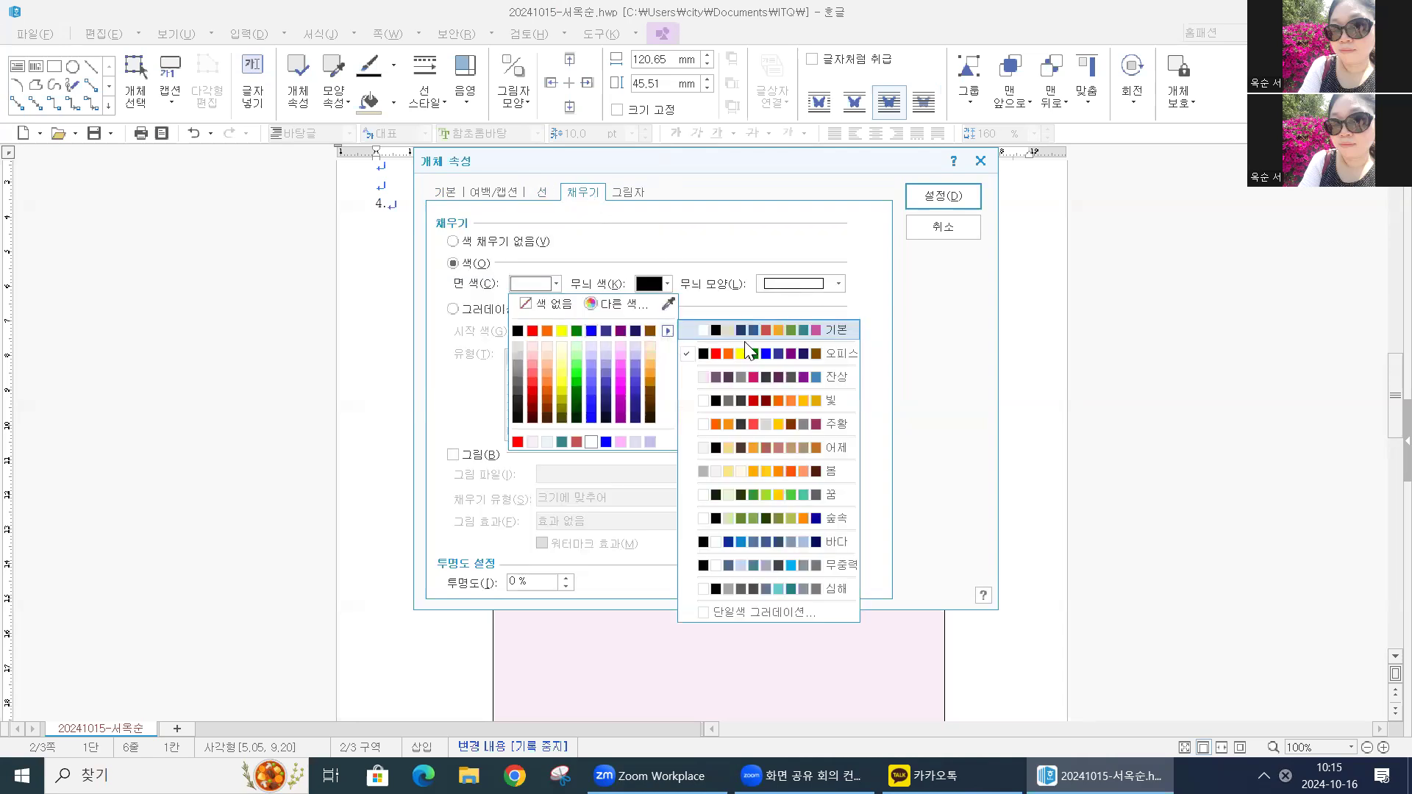
{"action": "left_click", "coordinate": [631, 347]}
{"action": "left_click", "coordinate": [942, 197]}
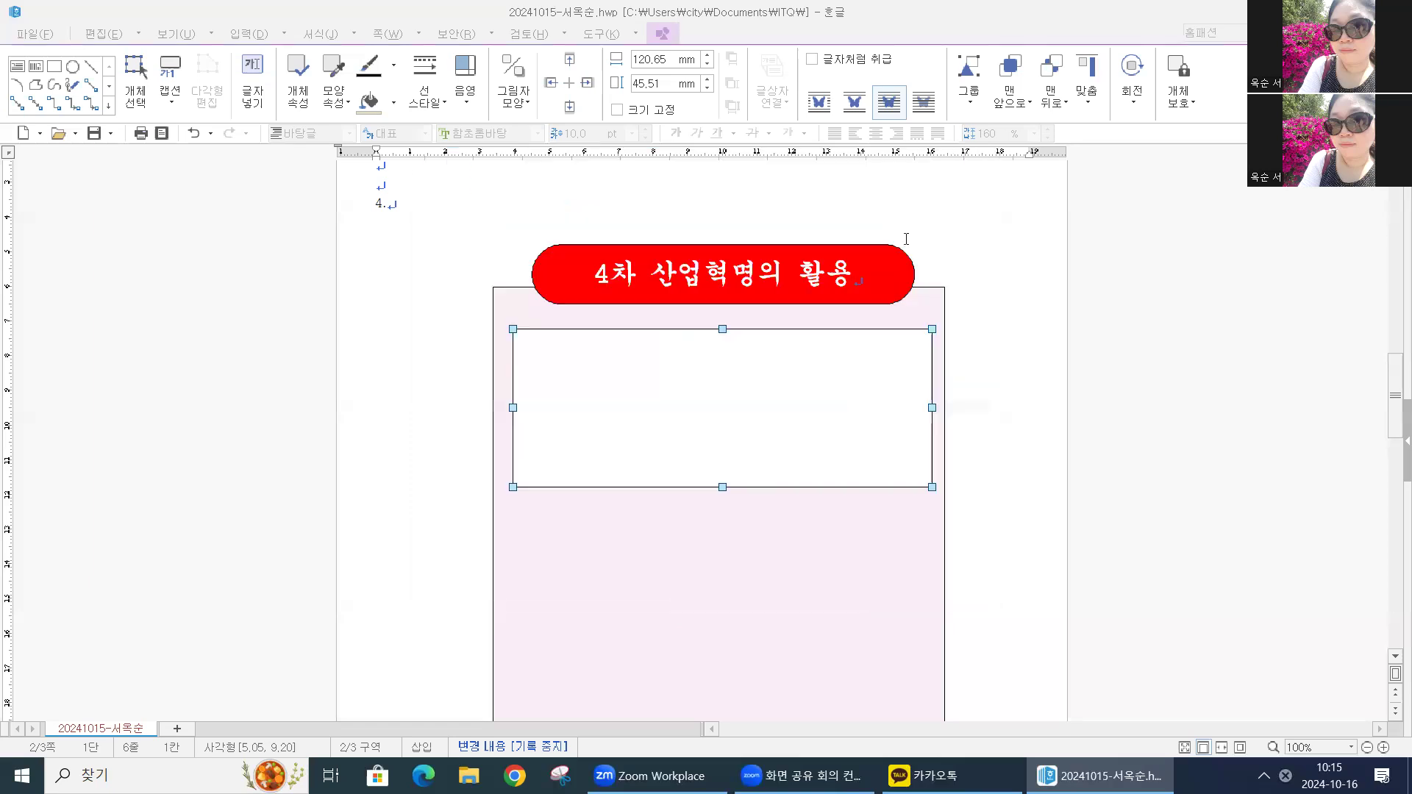
Step: Nudge the lavender rectangle slightly left within the pink rectangle and deselect it
{"action": "key", "text": "Left"}
{"action": "key", "text": "Left"}
{"action": "left_click", "coordinate": [1034, 411]}
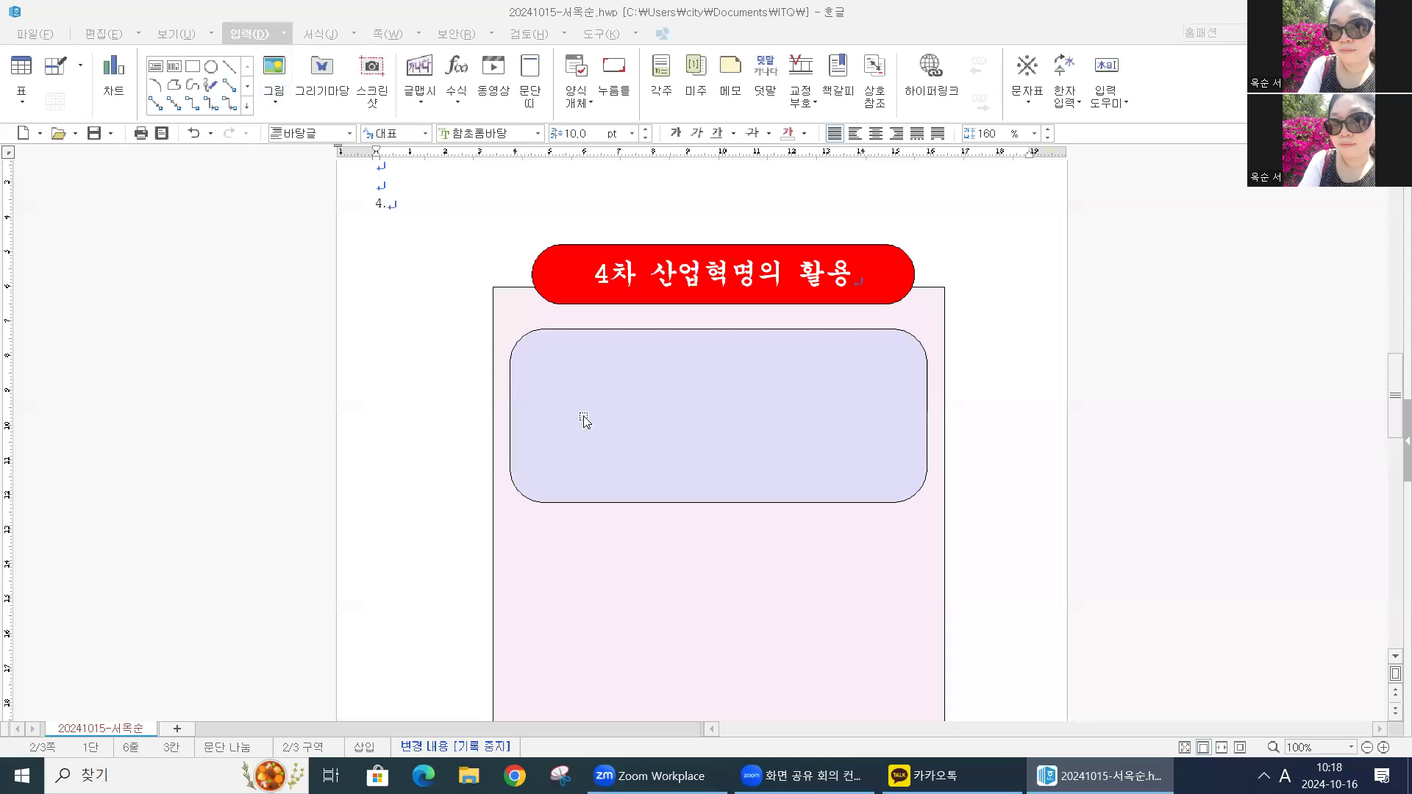
{"action": "left_click", "coordinate": [249, 32]}
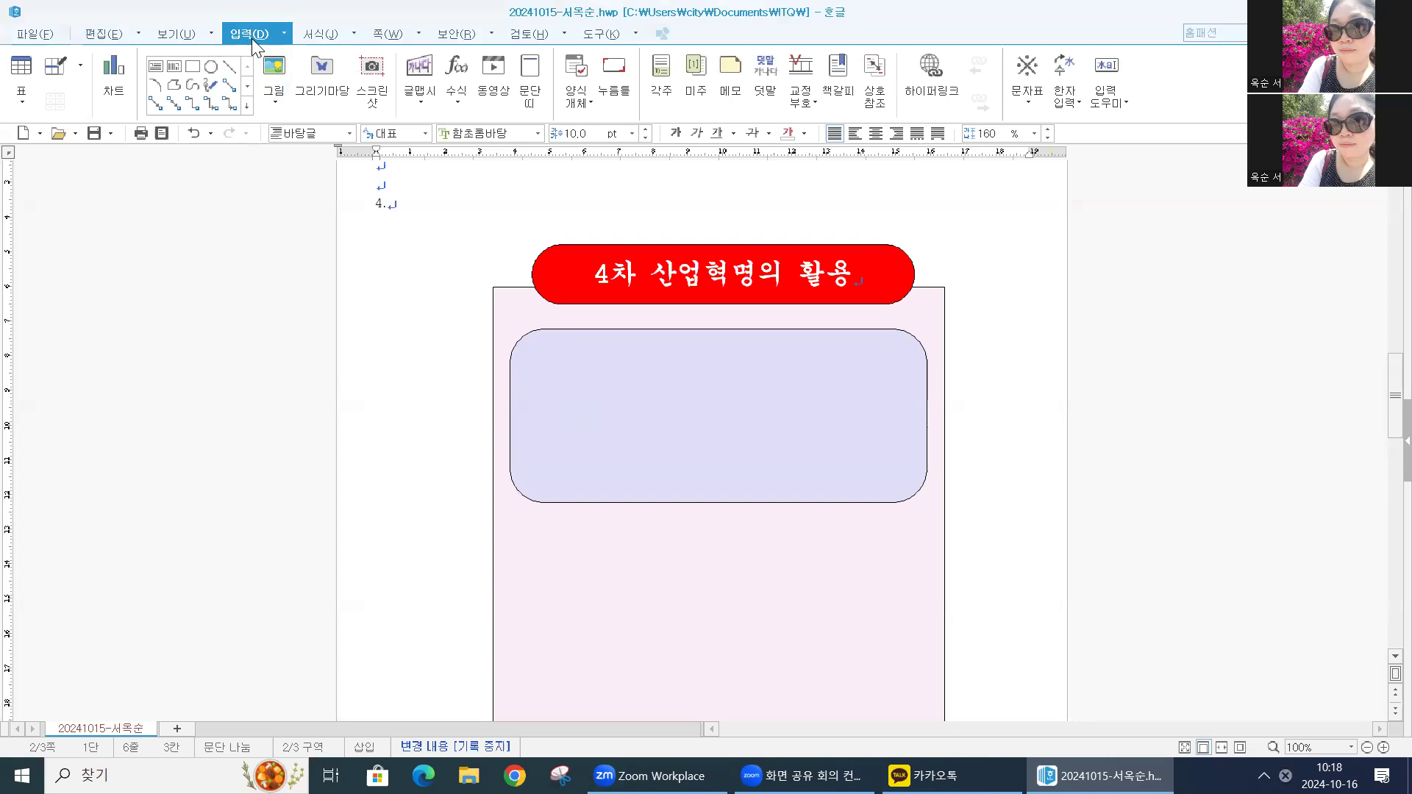
{"action": "left_click", "coordinate": [275, 72]}
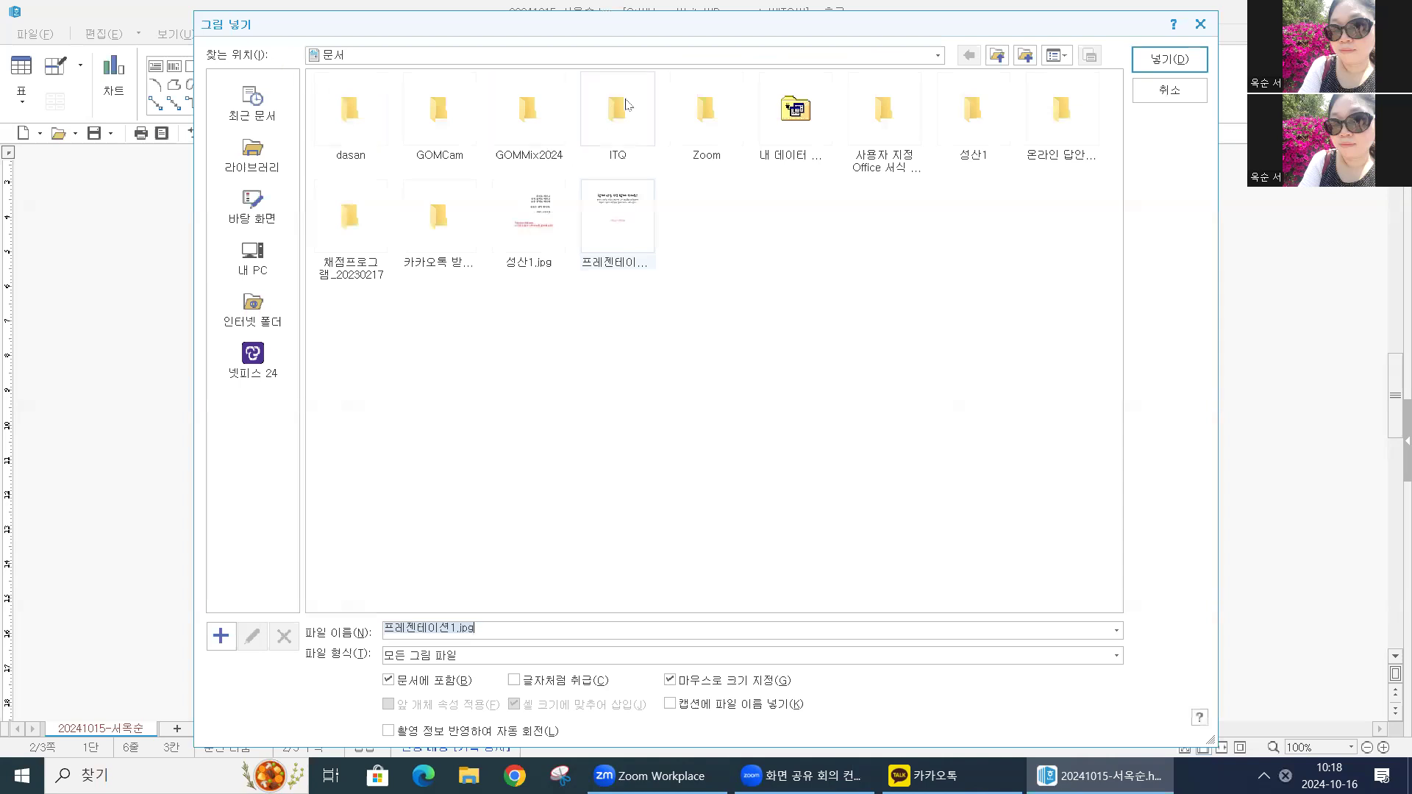
{"action": "double_click", "coordinate": [626, 105]}
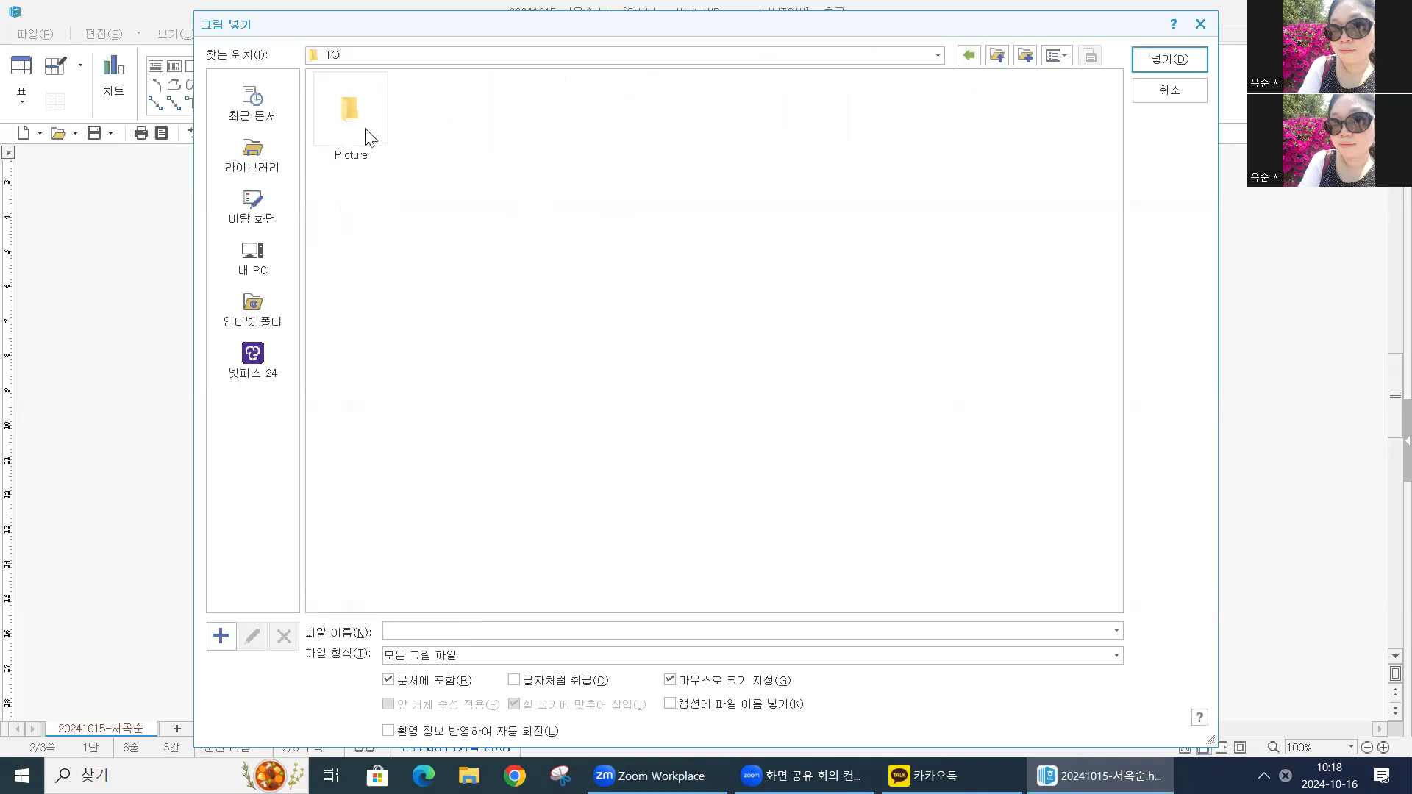
{"action": "double_click", "coordinate": [351, 114]}
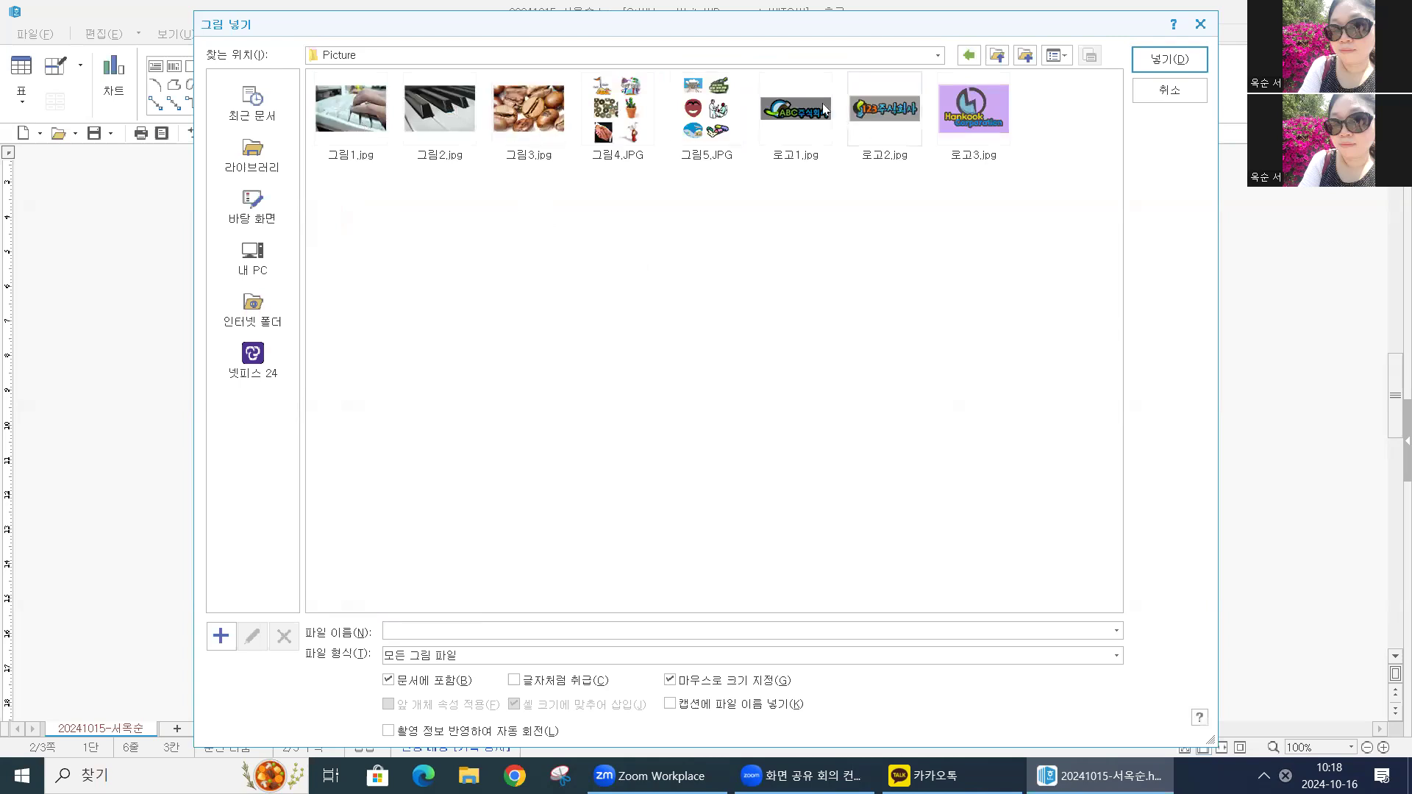
{"action": "left_click", "coordinate": [798, 114]}
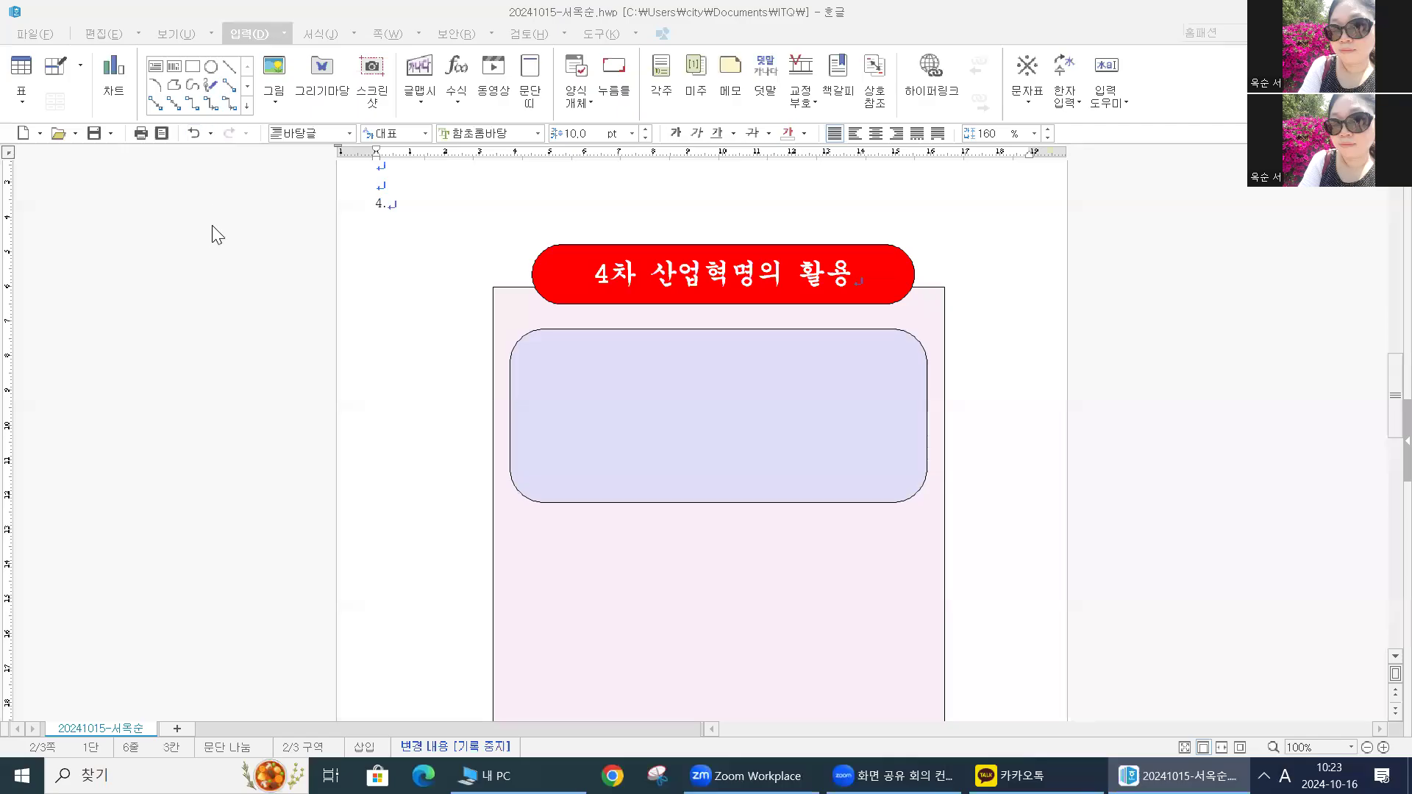
Step: Insert the picture 로고1.jpg from the Picture folder, placing it about 79 mm wide and 26 mm high beside the red title box
{"action": "left_click", "coordinate": [247, 35]}
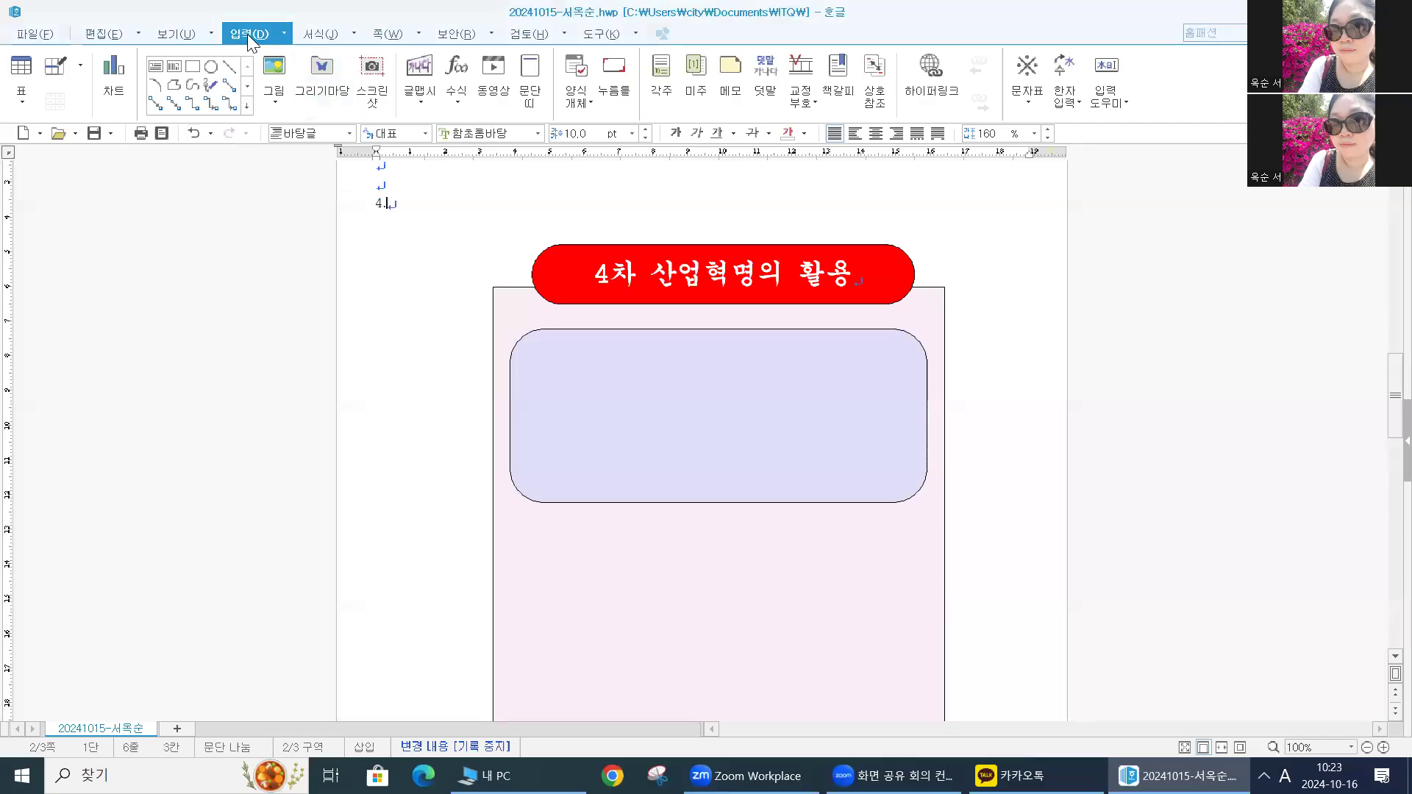
{"action": "left_click", "coordinate": [276, 72]}
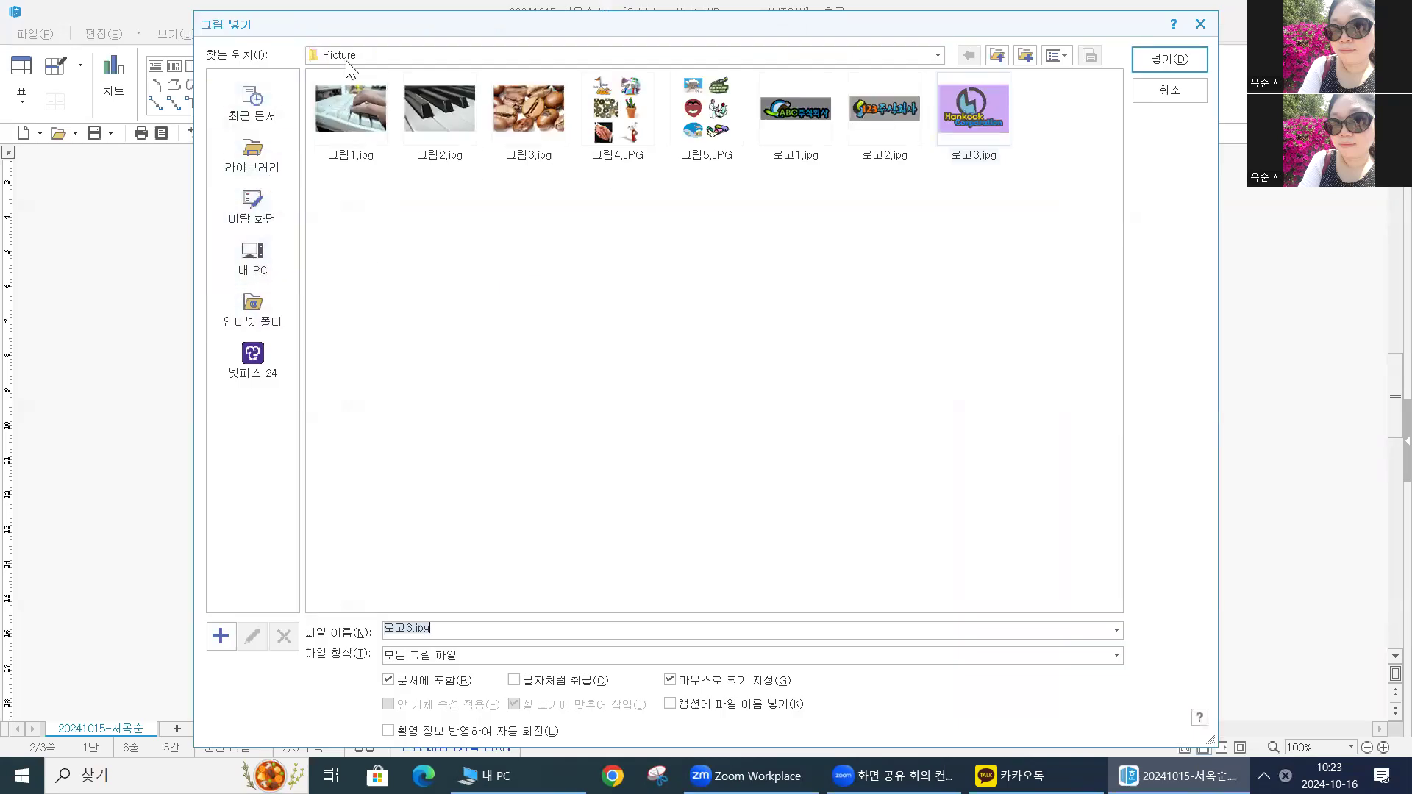
{"action": "left_click", "coordinate": [782, 116]}
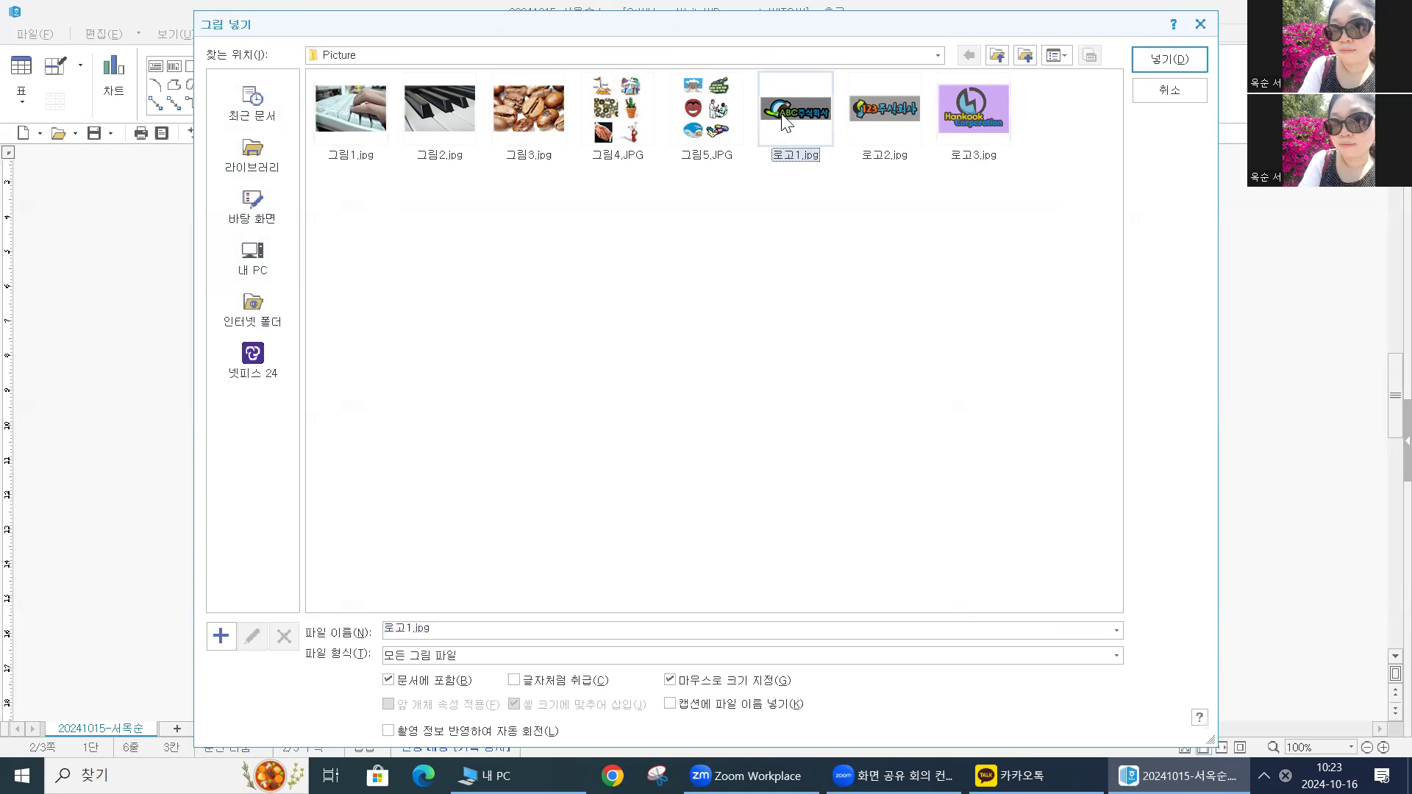
{"action": "left_click", "coordinate": [1175, 65]}
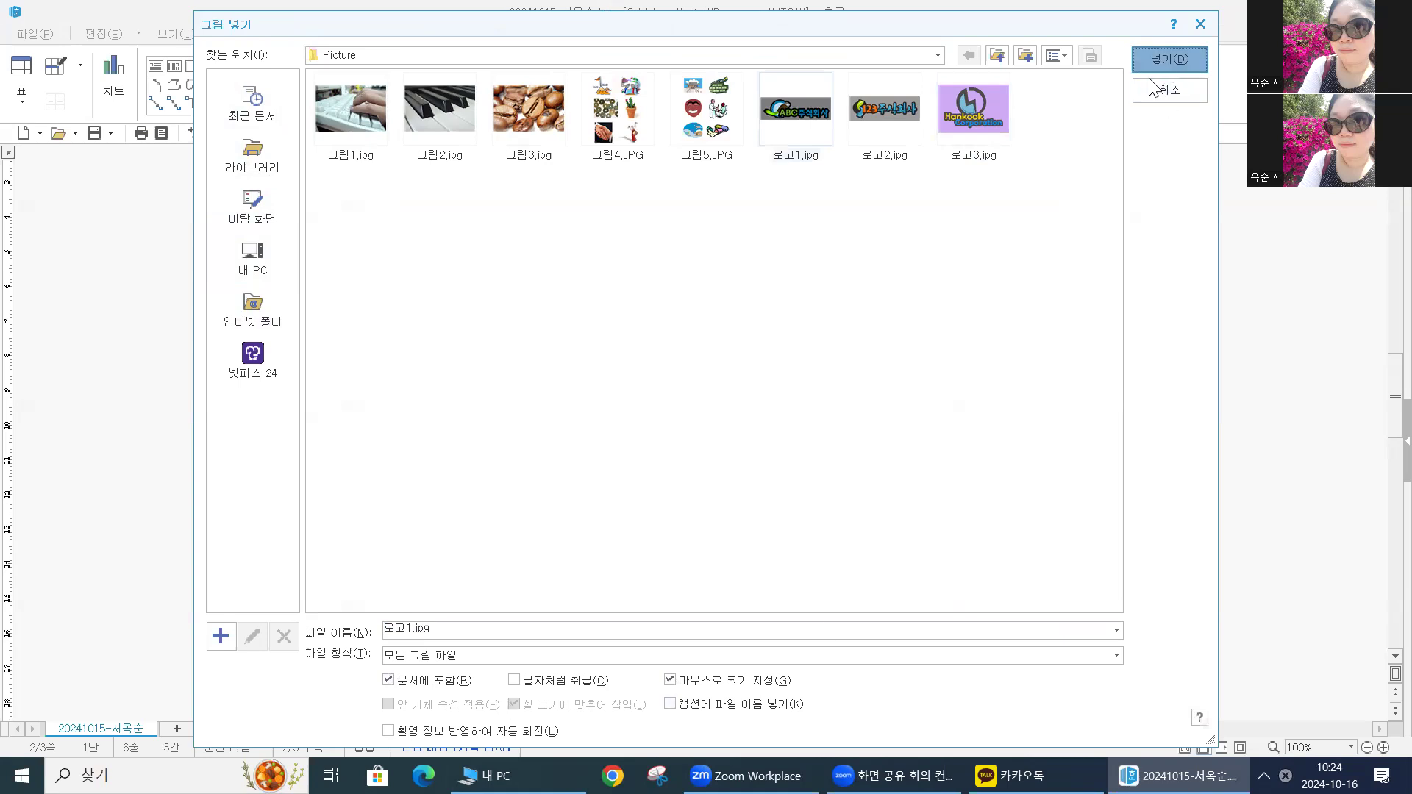
{"action": "key", "text": "Return"}
{"action": "left_click_drag", "start_coordinate": [387, 245], "coordinate": [553, 324]}
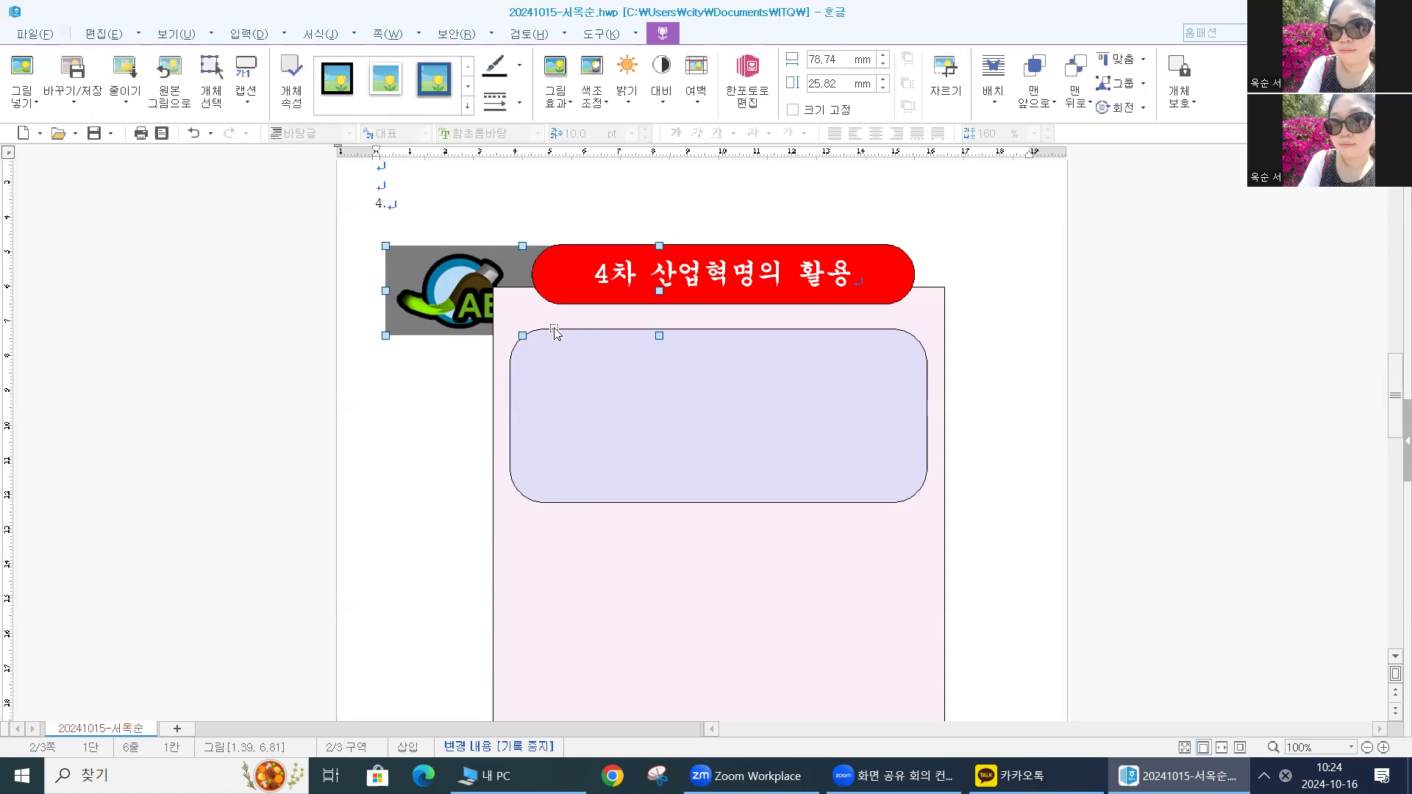
Step: Set the logo picture's width to 40 mm and height to 30 mm, and fix its size (크기 고정)
{"action": "double_click", "coordinate": [421, 294]}
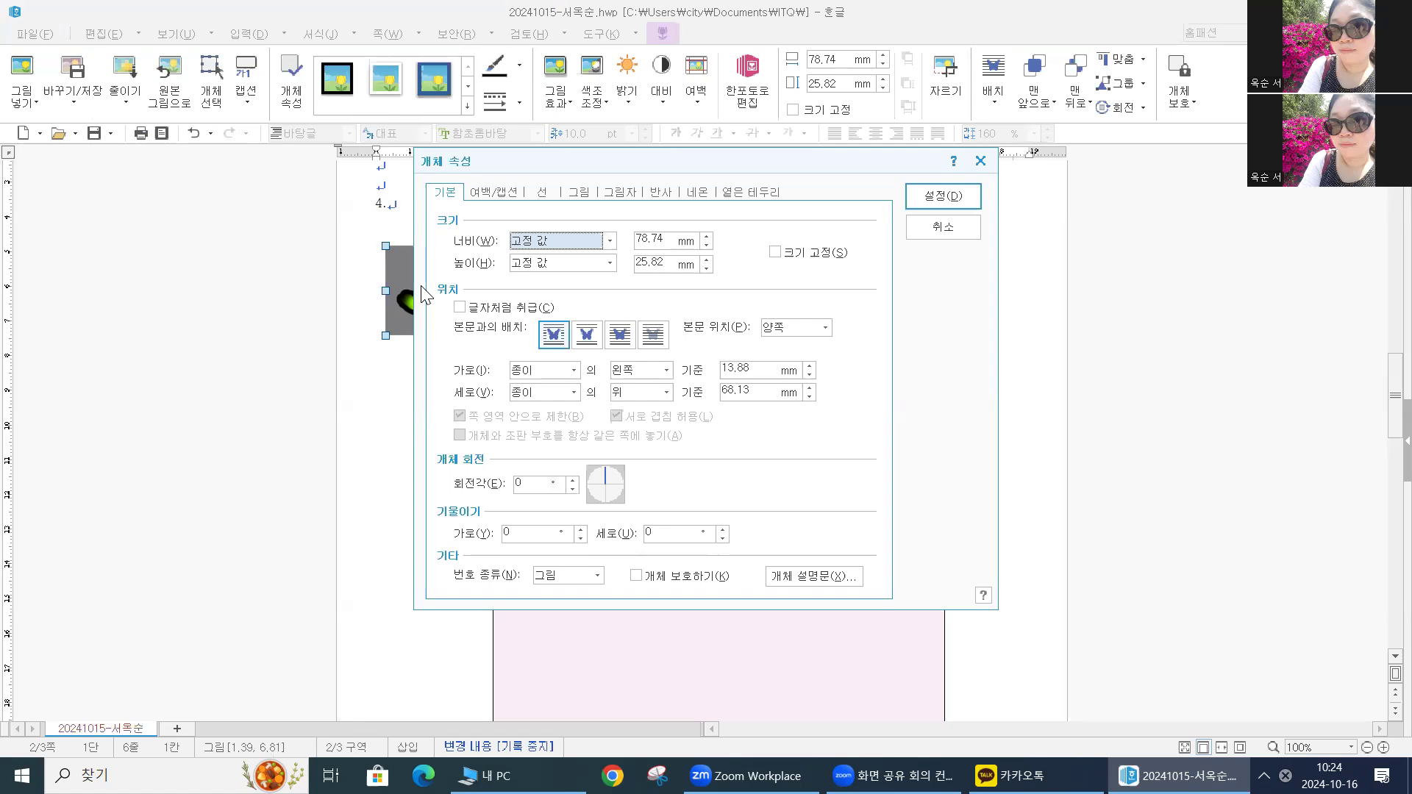
{"action": "key", "text": "Tab"}
{"action": "type", "text": "40"}
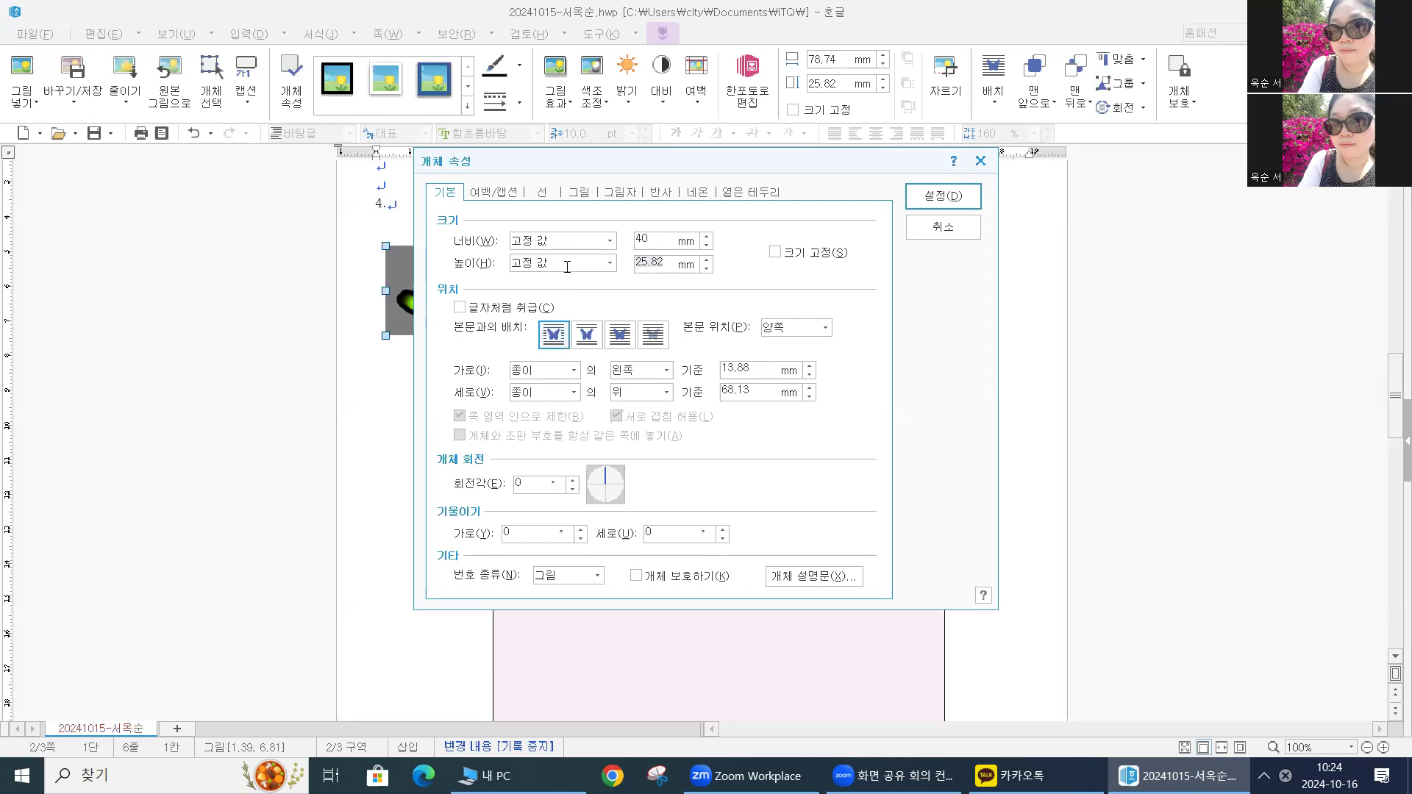
{"action": "key", "text": "Tab"}
{"action": "key", "text": "Tab"}
{"action": "type", "text": "30"}
{"action": "left_click", "coordinate": [776, 254]}
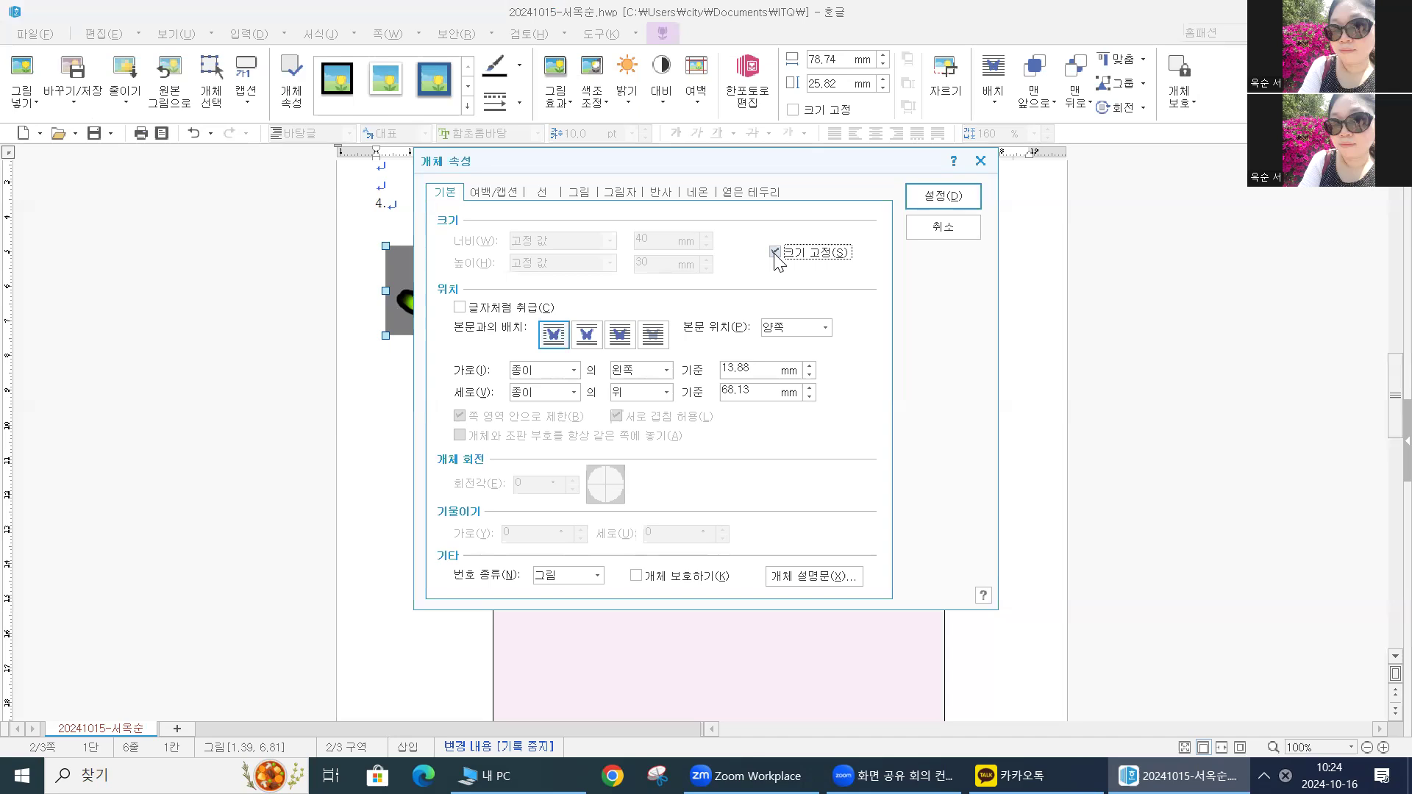
Step: Apply the grayscale (회색조) picture effect to the logo and confirm its object properties
{"action": "left_click", "coordinate": [581, 197]}
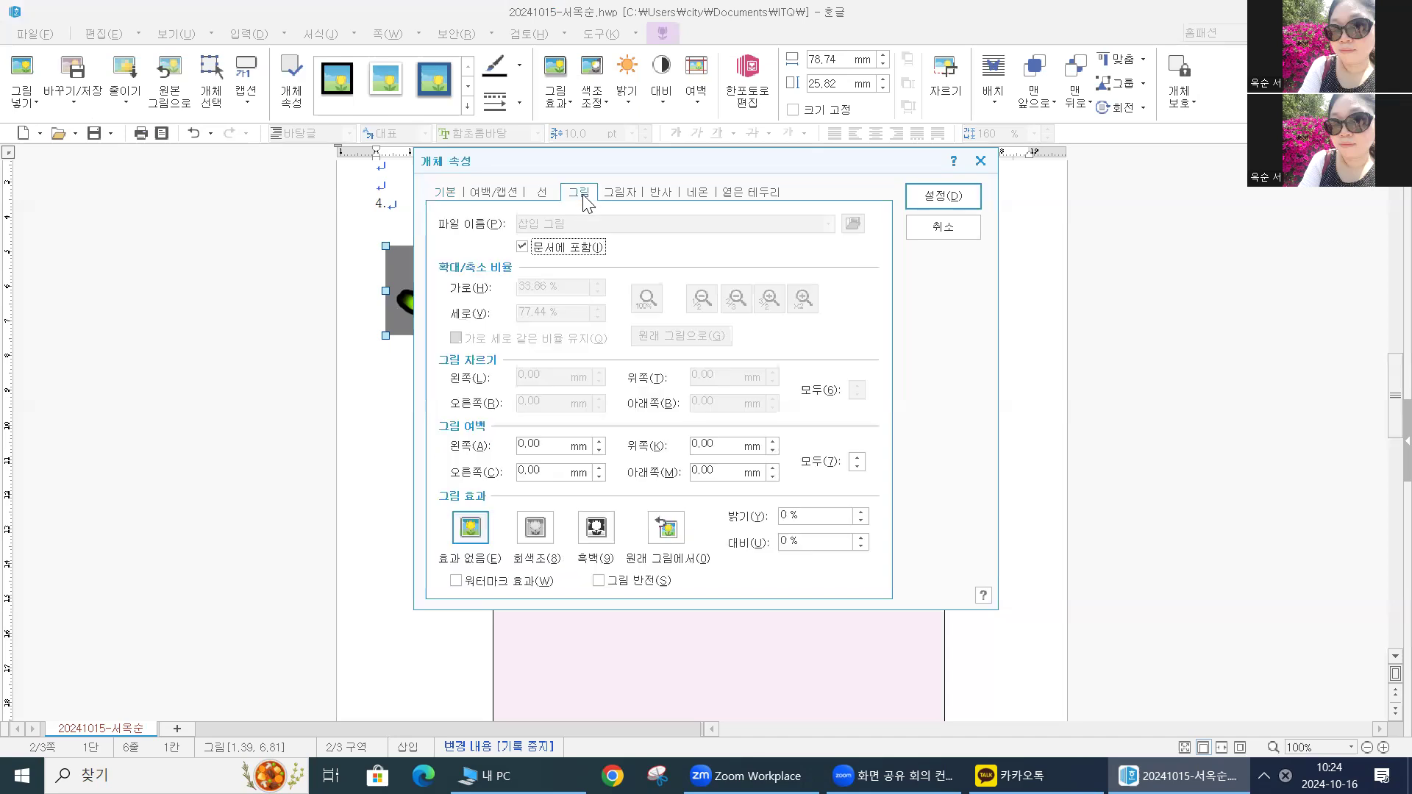
{"action": "left_click", "coordinate": [540, 535]}
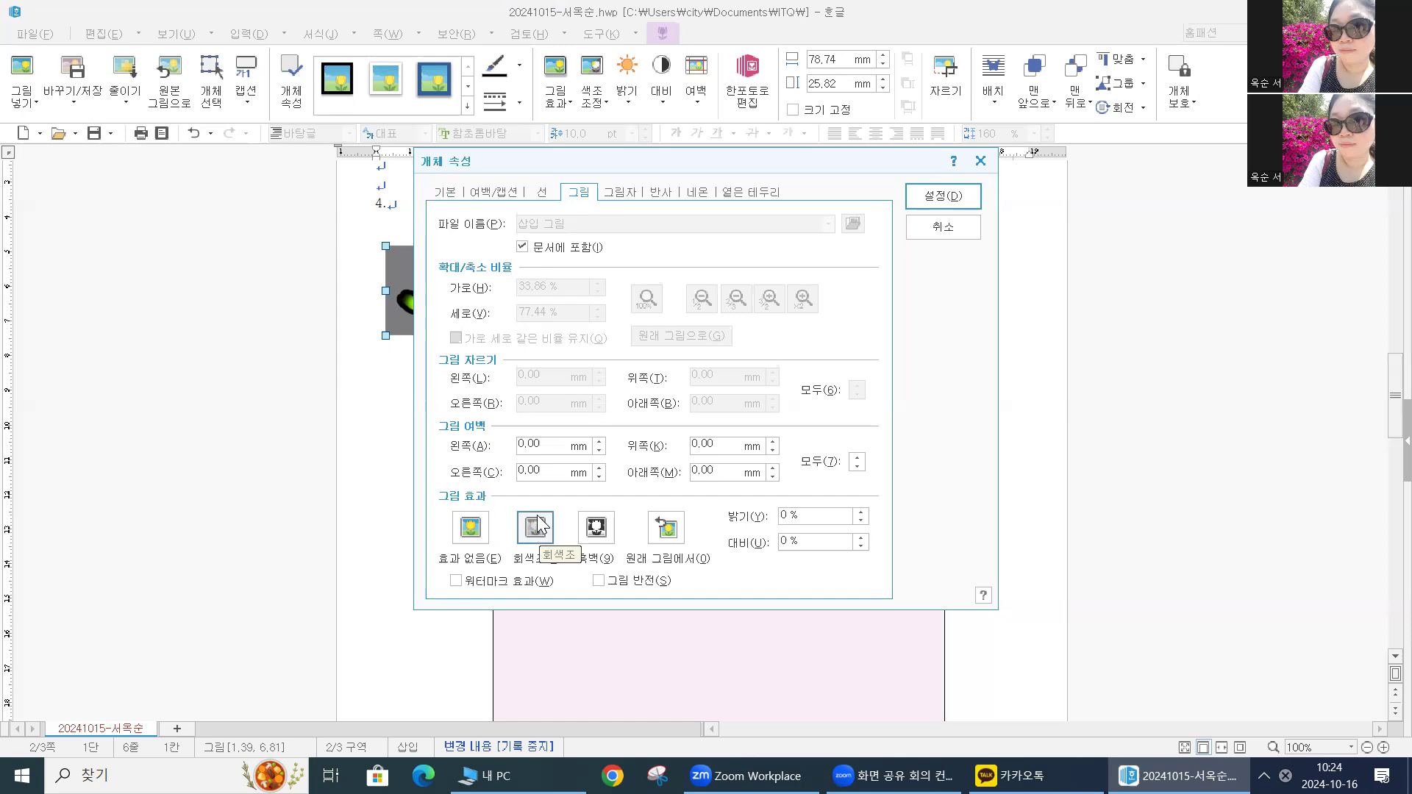
{"action": "left_click", "coordinate": [938, 202]}
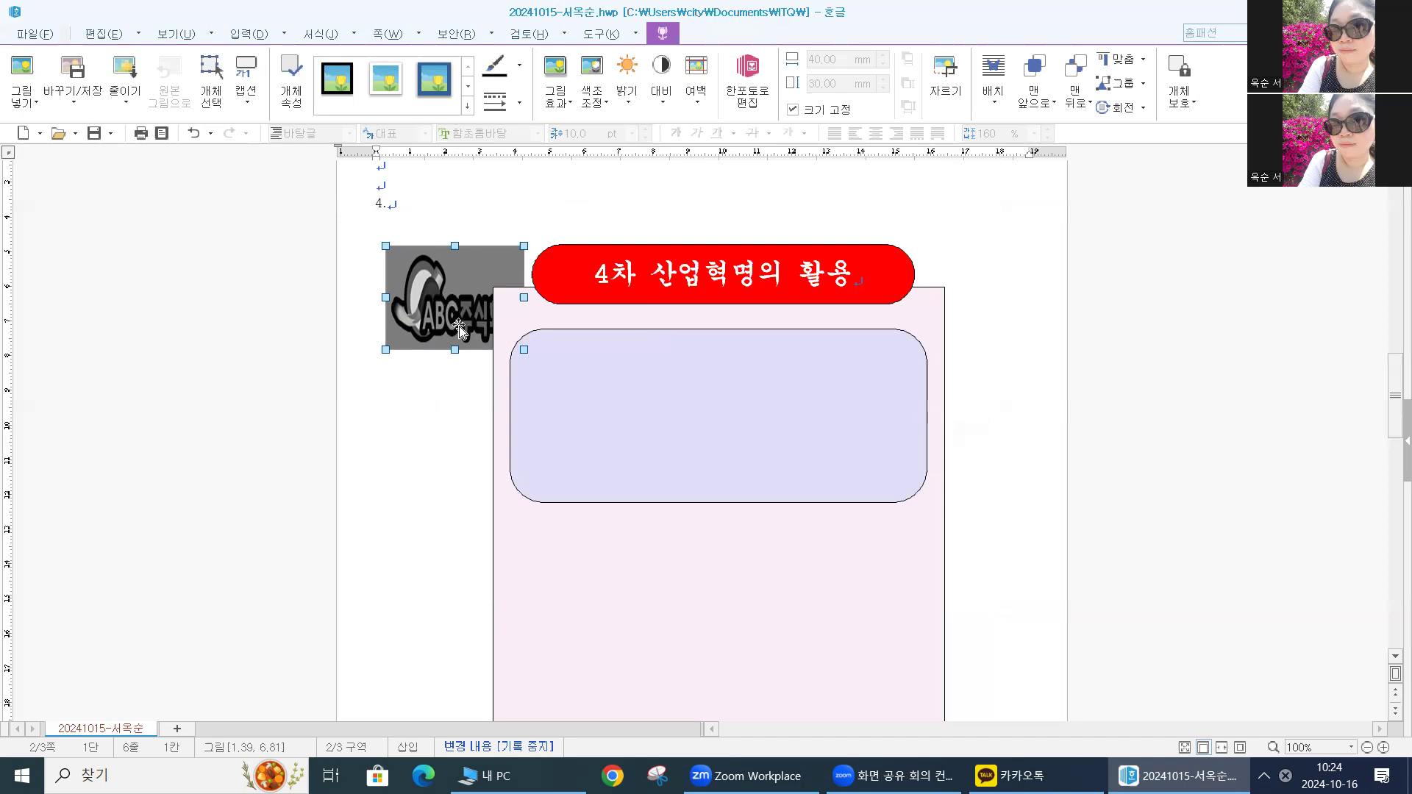
Step: Set the logo picture's text wrapping to in front of text (글 앞으로)
{"action": "double_click", "coordinate": [447, 296]}
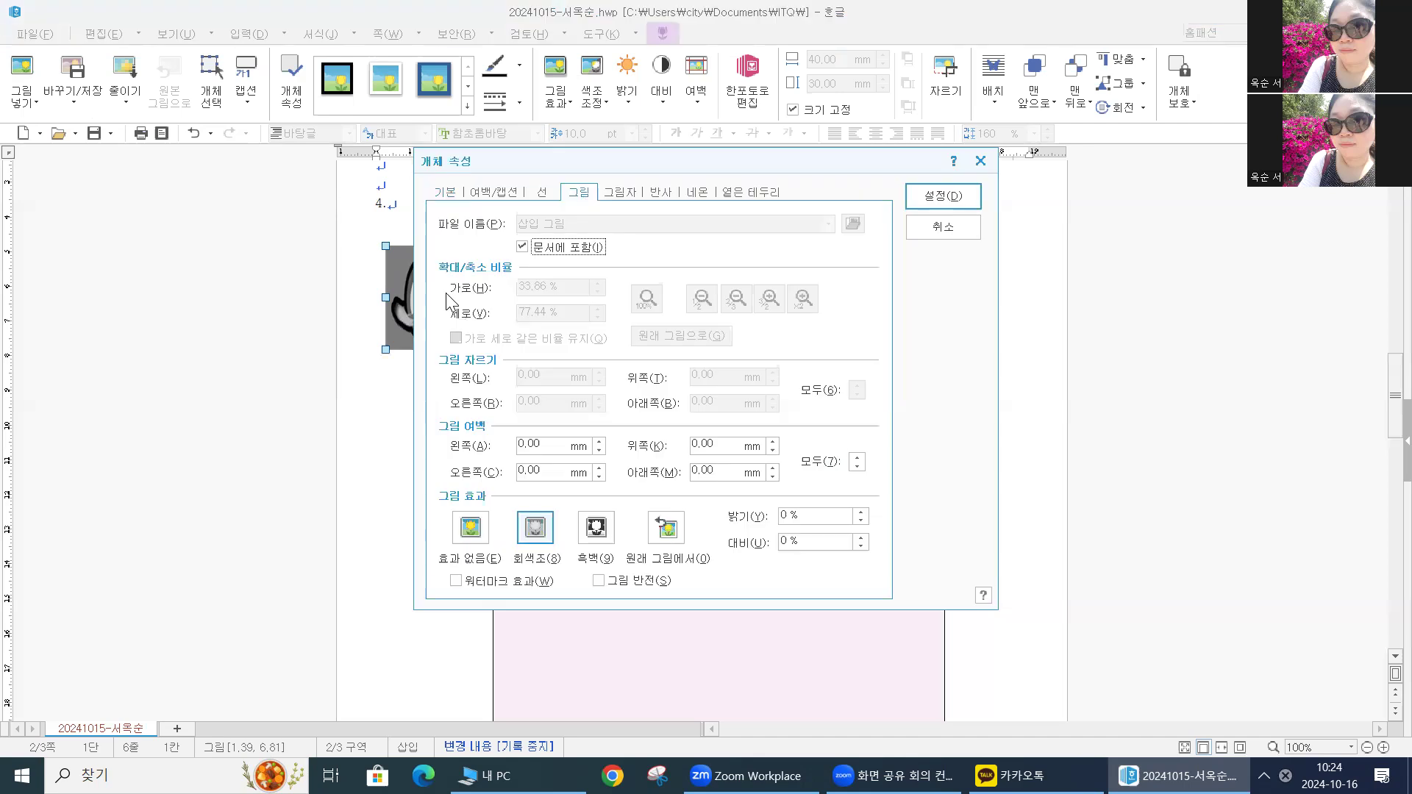
{"action": "left_click", "coordinate": [445, 193]}
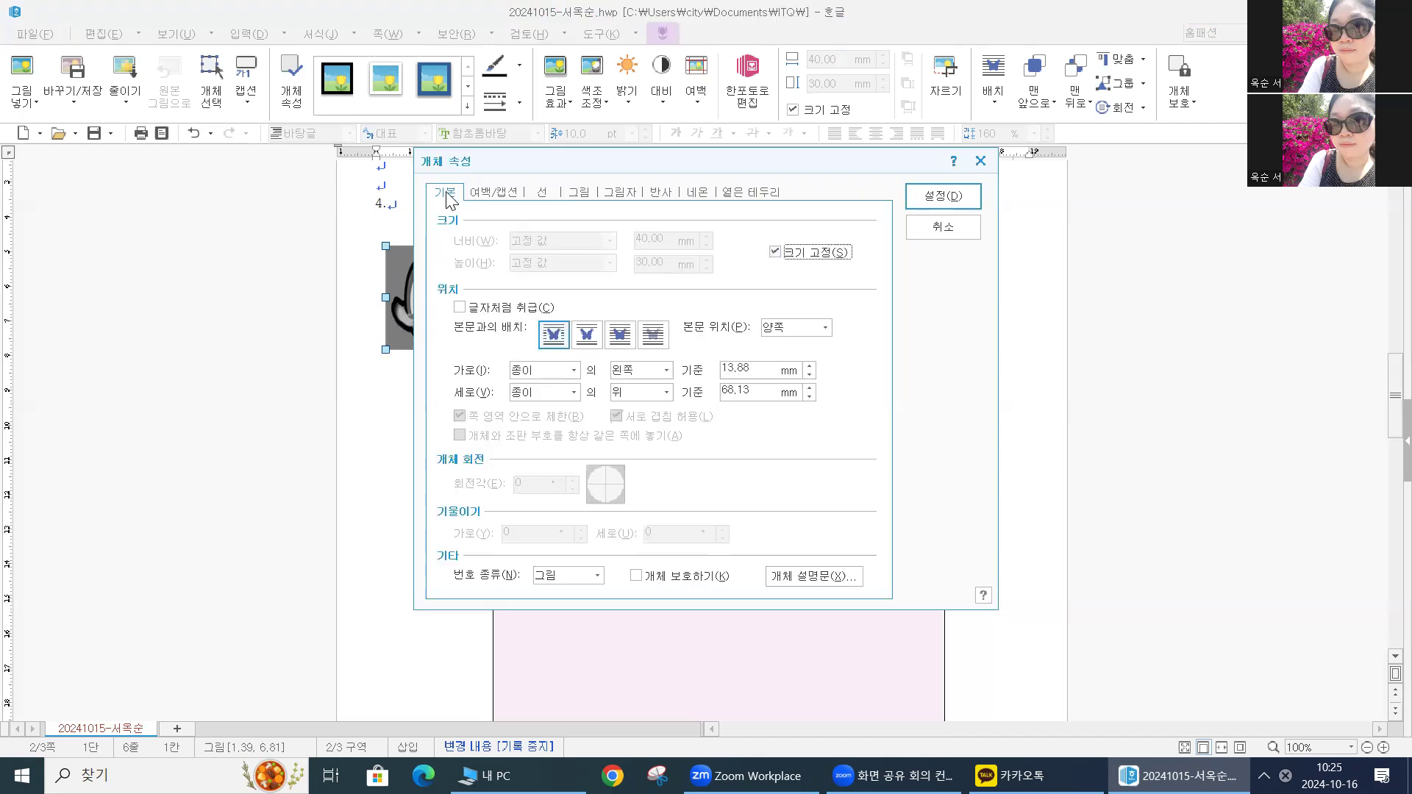
{"action": "left_click", "coordinate": [619, 344]}
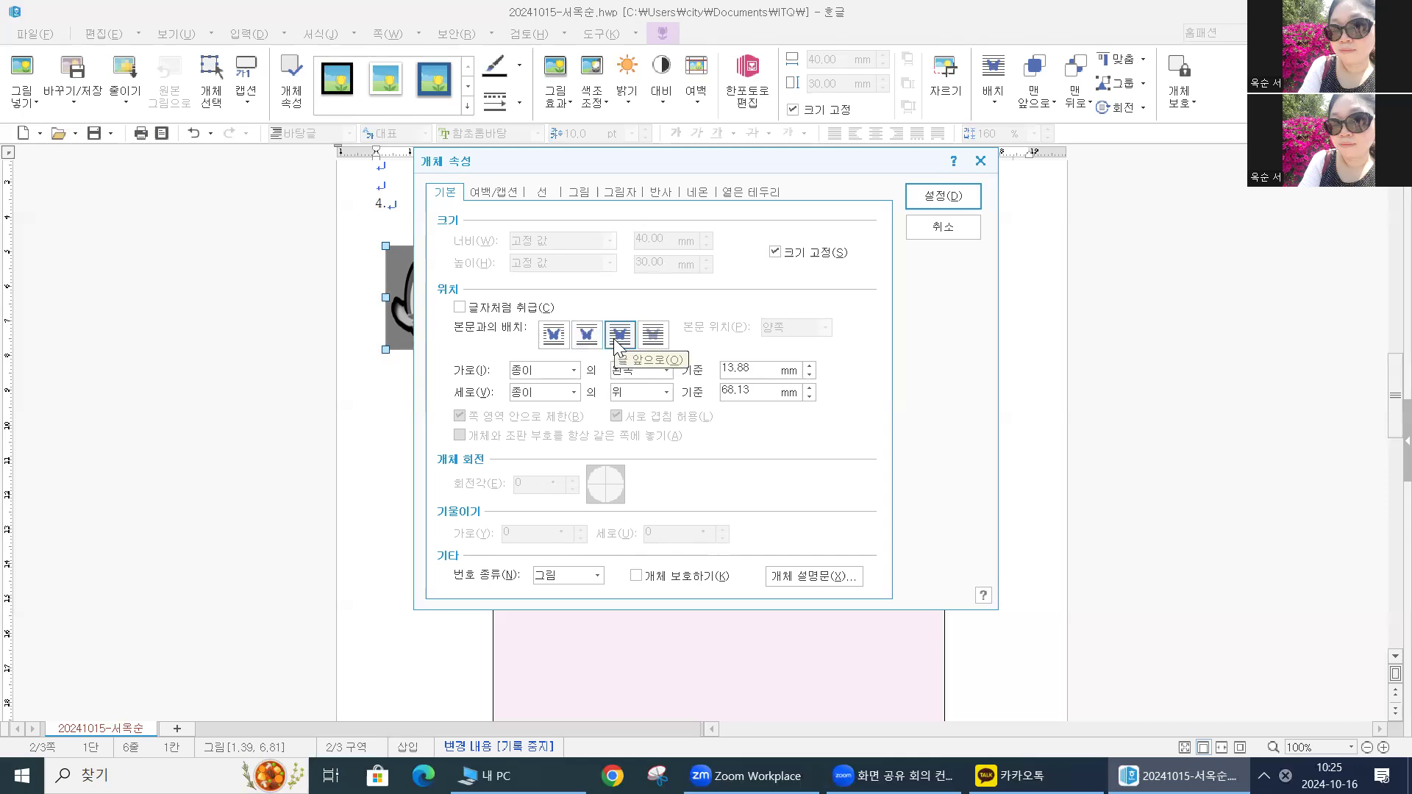
{"action": "left_click", "coordinate": [928, 206]}
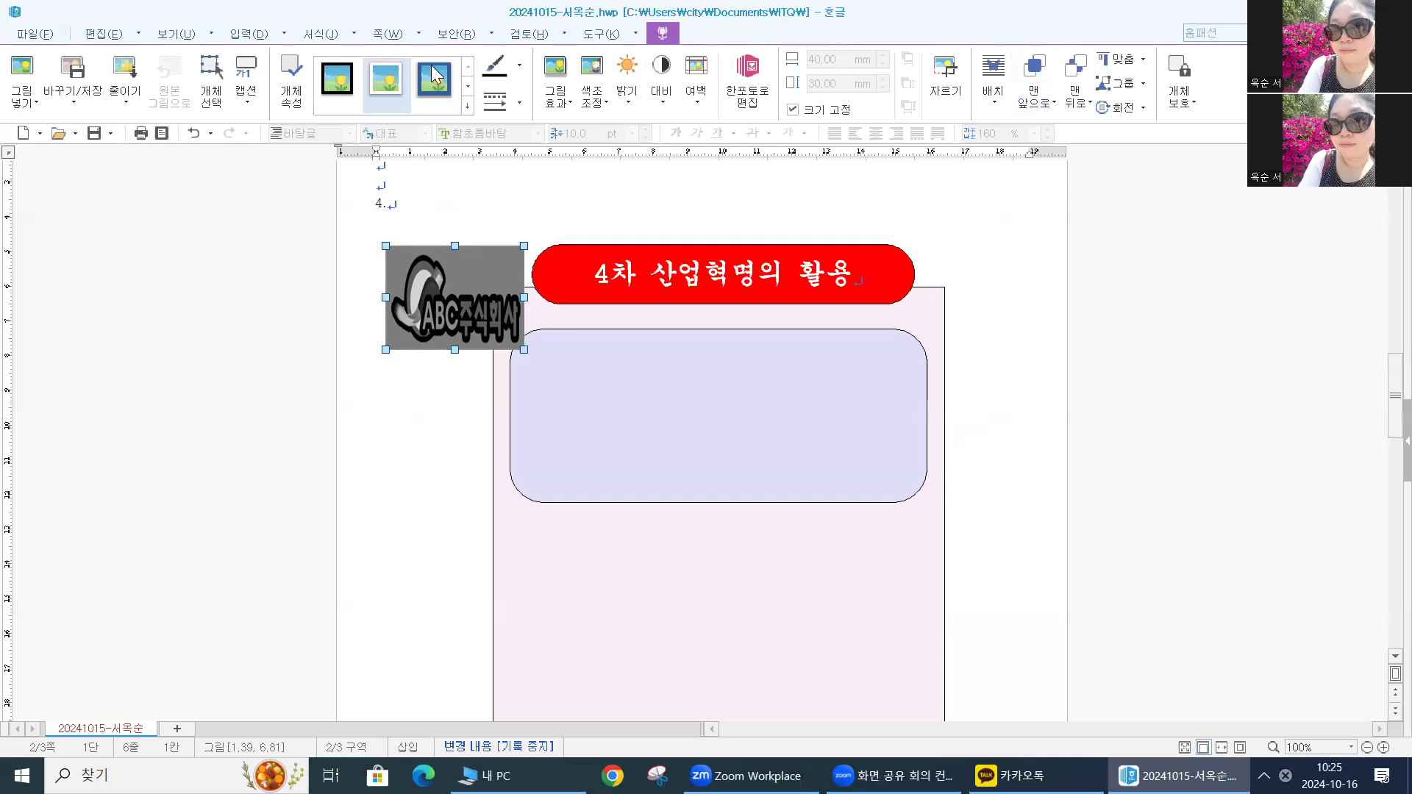
Step: Bring the logo to the very front (맨 앞으로) and move it into the left part of the lavender rounded rectangle
{"action": "left_click", "coordinate": [1041, 107]}
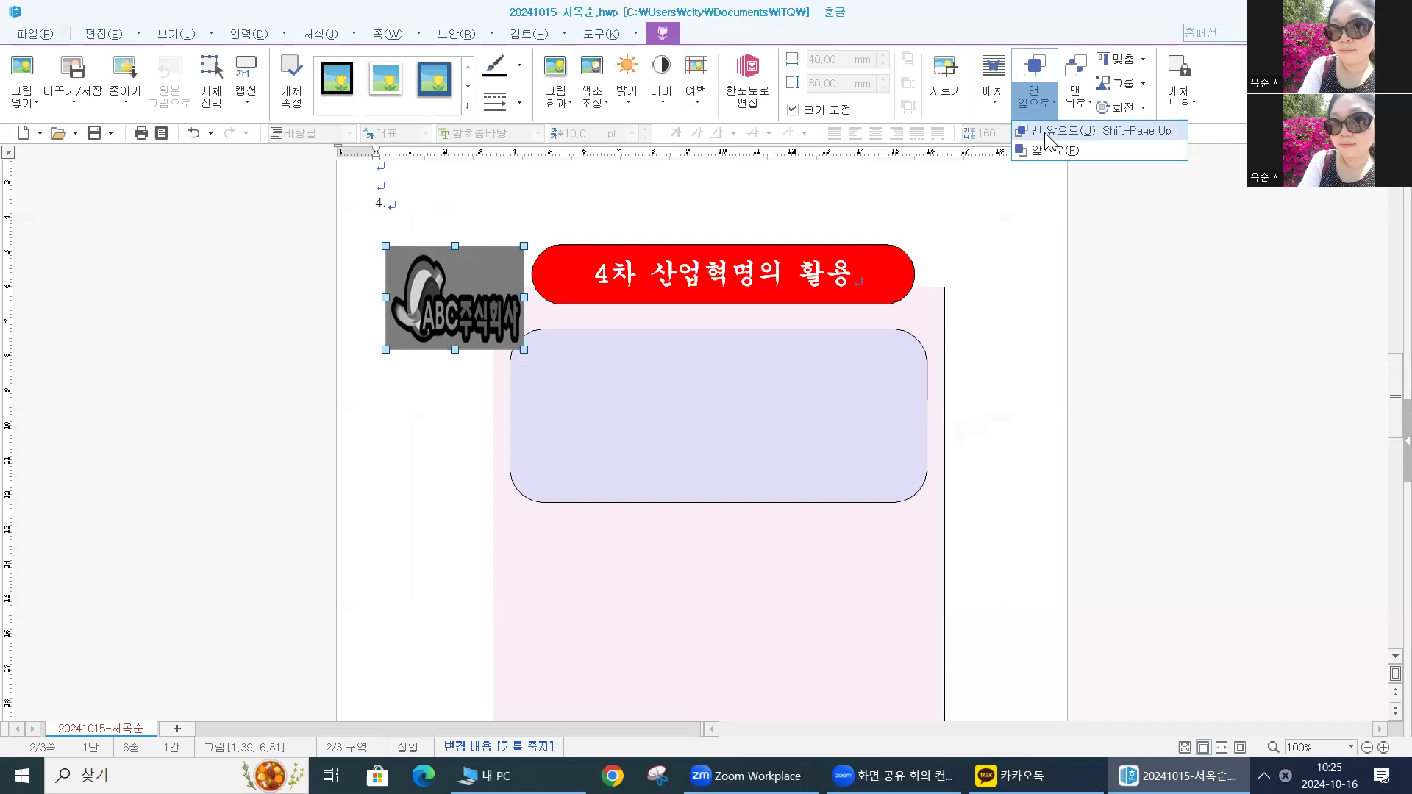
{"action": "left_click", "coordinate": [1048, 138]}
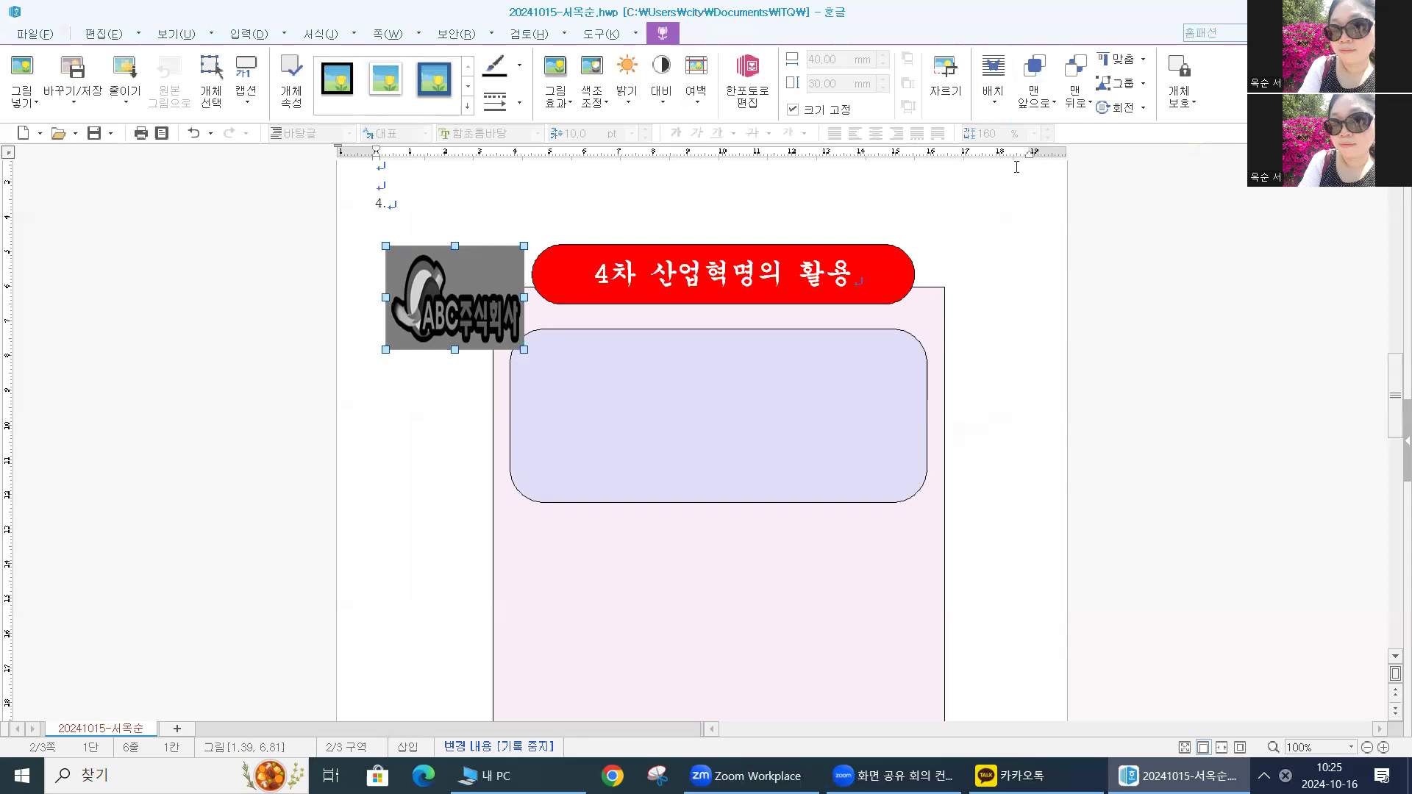
{"action": "key", "text": "Escape"}
{"action": "left_click_drag", "start_coordinate": [434, 300], "coordinate": [587, 426]}
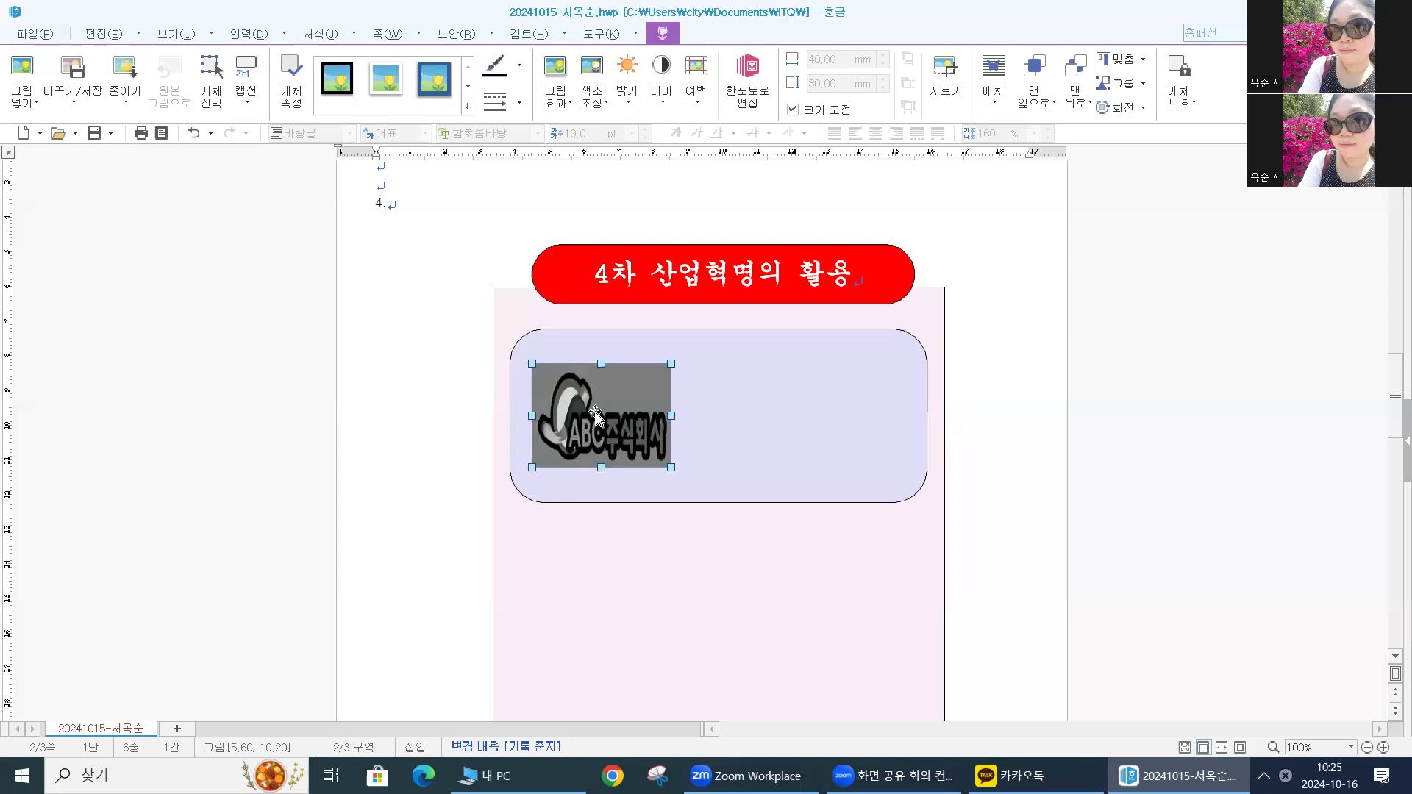
Step: Hyperlink the logo picture to the 산업혁명 bookmark in the current document
{"action": "right_click", "coordinate": [596, 416]}
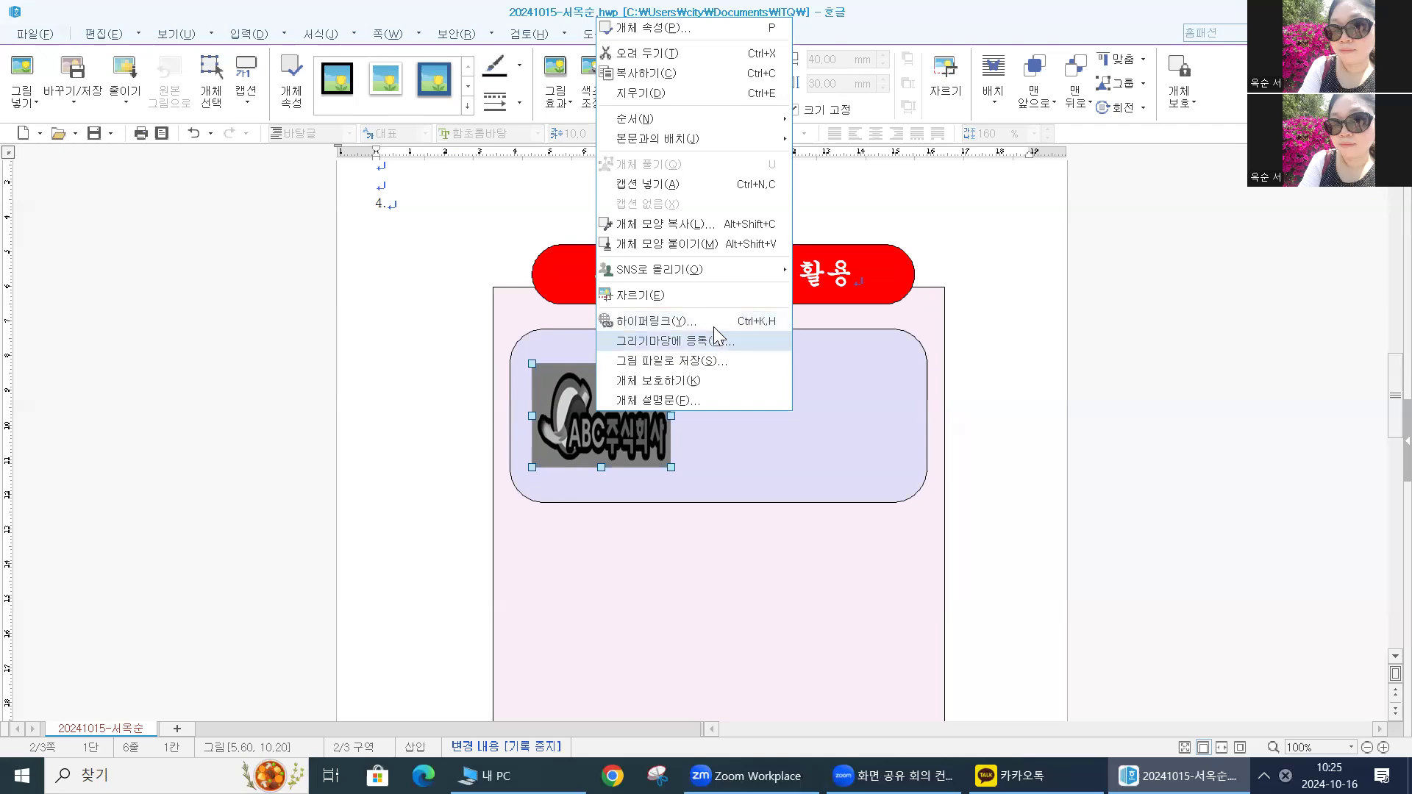
{"action": "left_click", "coordinate": [713, 323]}
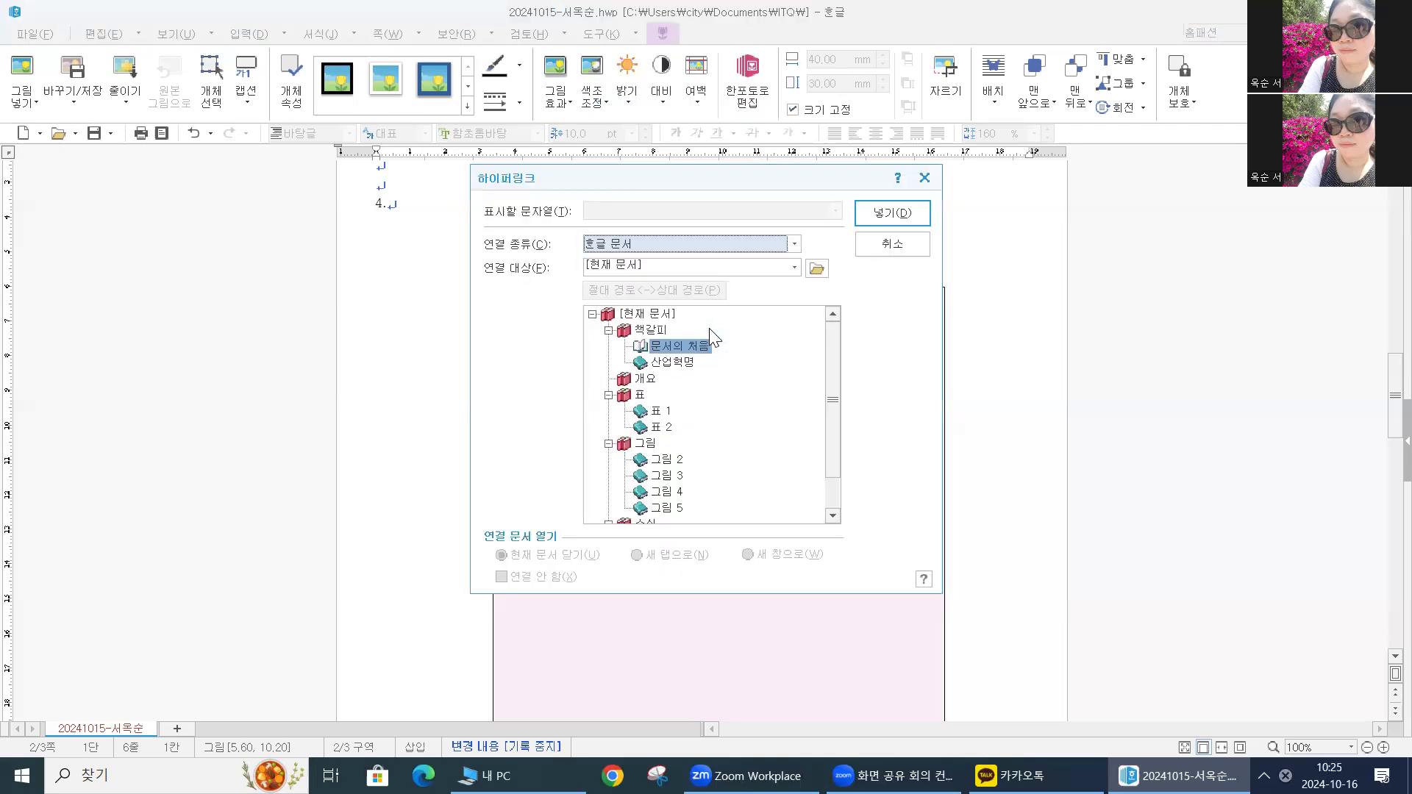
{"action": "left_click", "coordinate": [682, 368]}
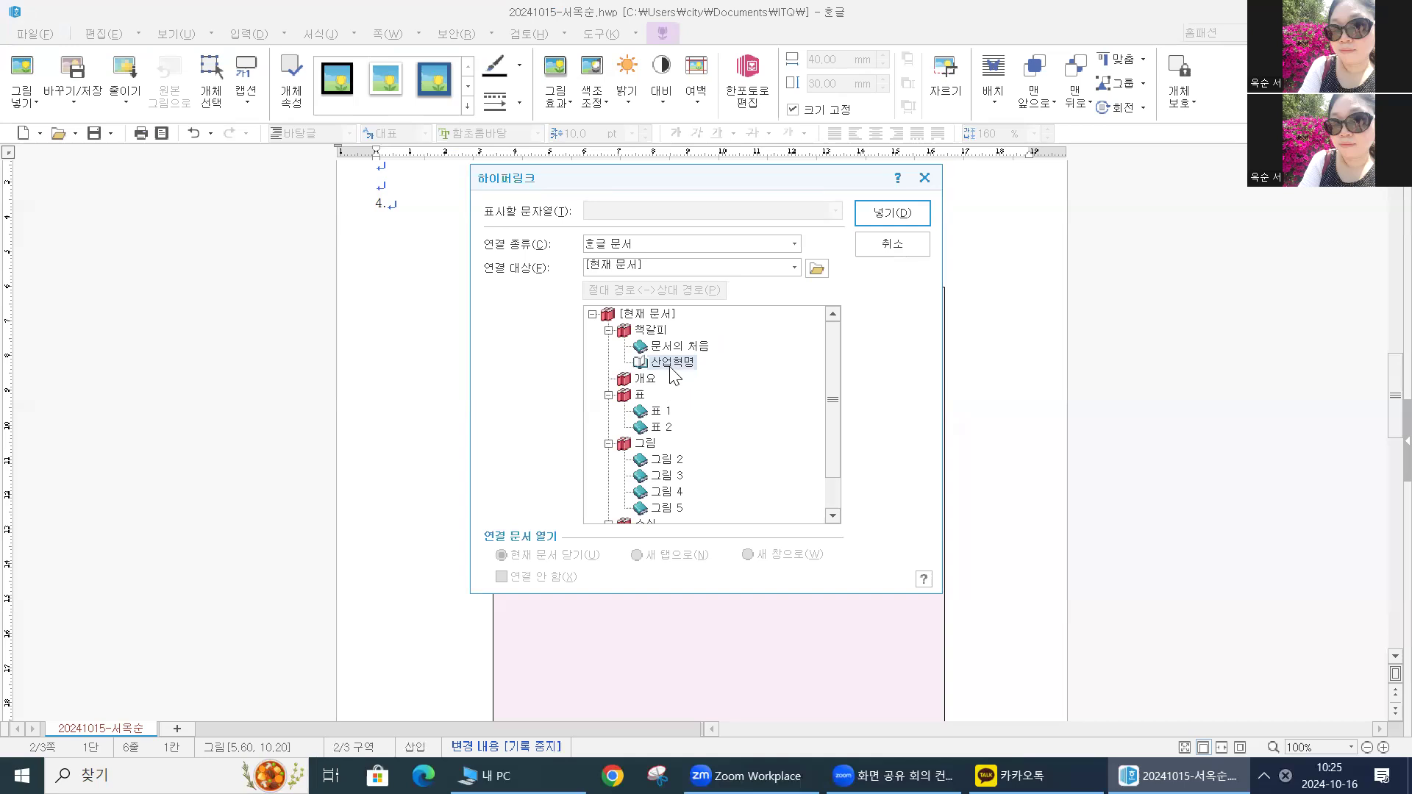
{"action": "left_click", "coordinate": [910, 217]}
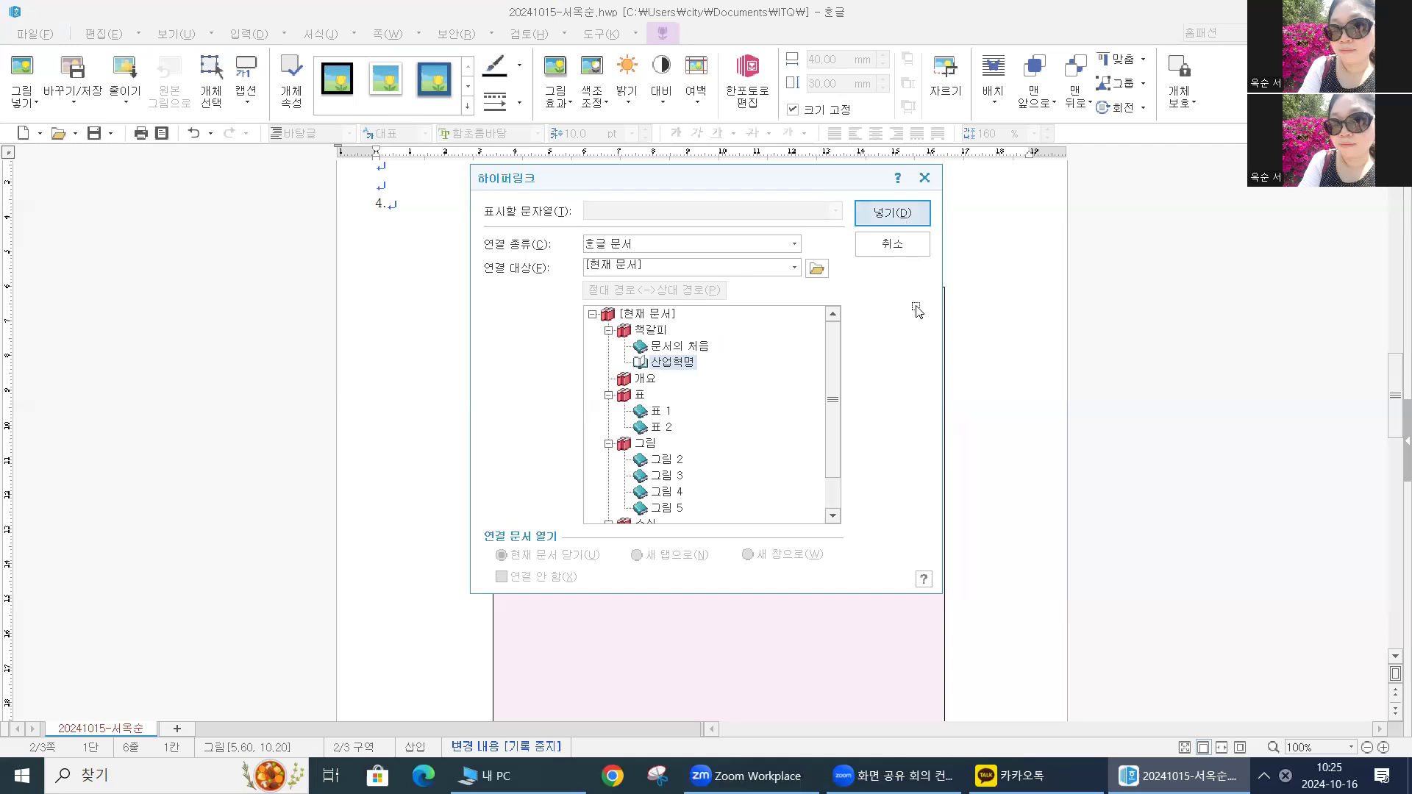
{"action": "left_click", "coordinate": [414, 317]}
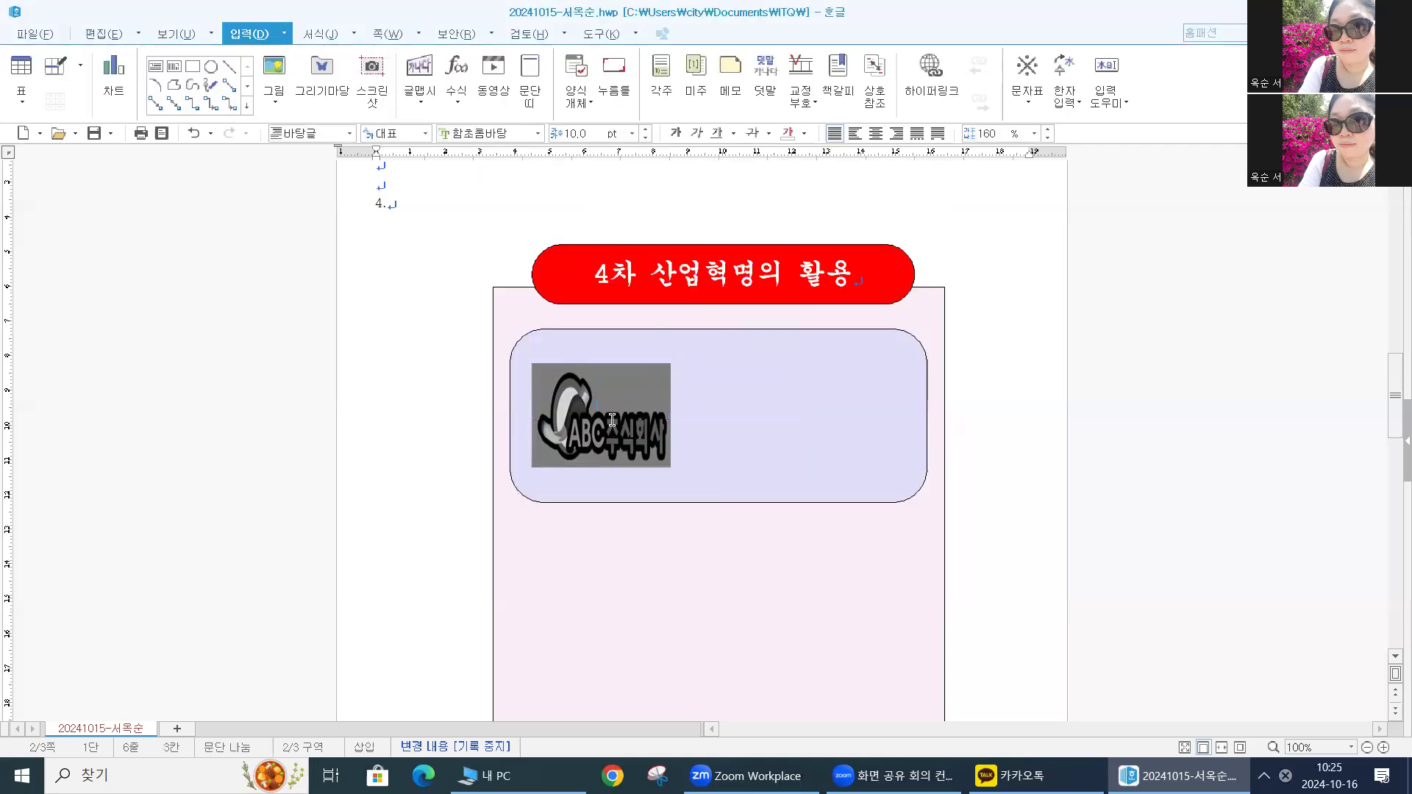
Step: Follow the logo's hyperlink to test it, and return to the item 4 drawing
{"action": "left_click", "coordinate": [612, 420]}
{"action": "scroll", "coordinate": [561, 522], "scroll_direction": "up", "scroll_amount": 3}
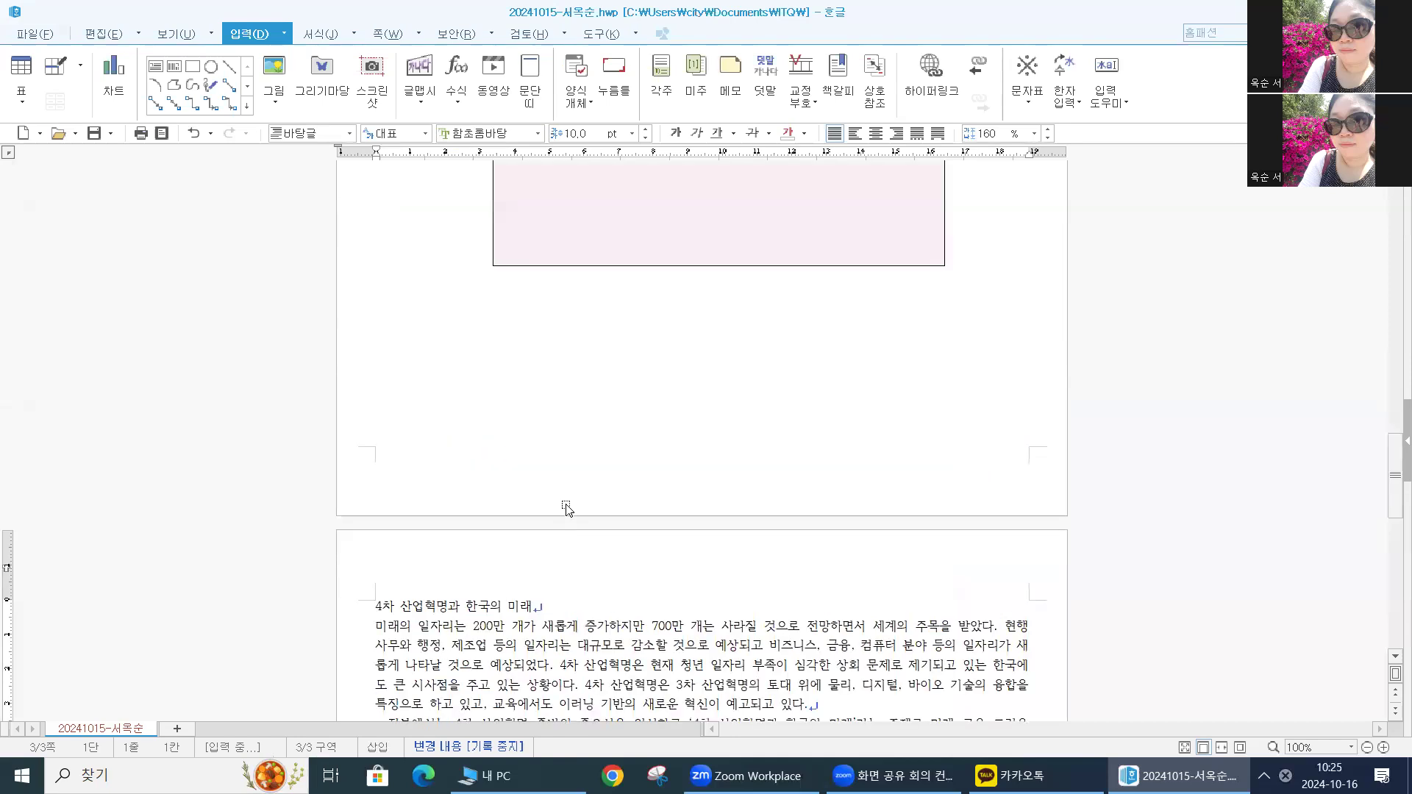
{"action": "scroll", "coordinate": [567, 505], "scroll_direction": "up", "scroll_amount": 8}
{"action": "scroll", "coordinate": [577, 492], "scroll_direction": "down", "scroll_amount": 3}
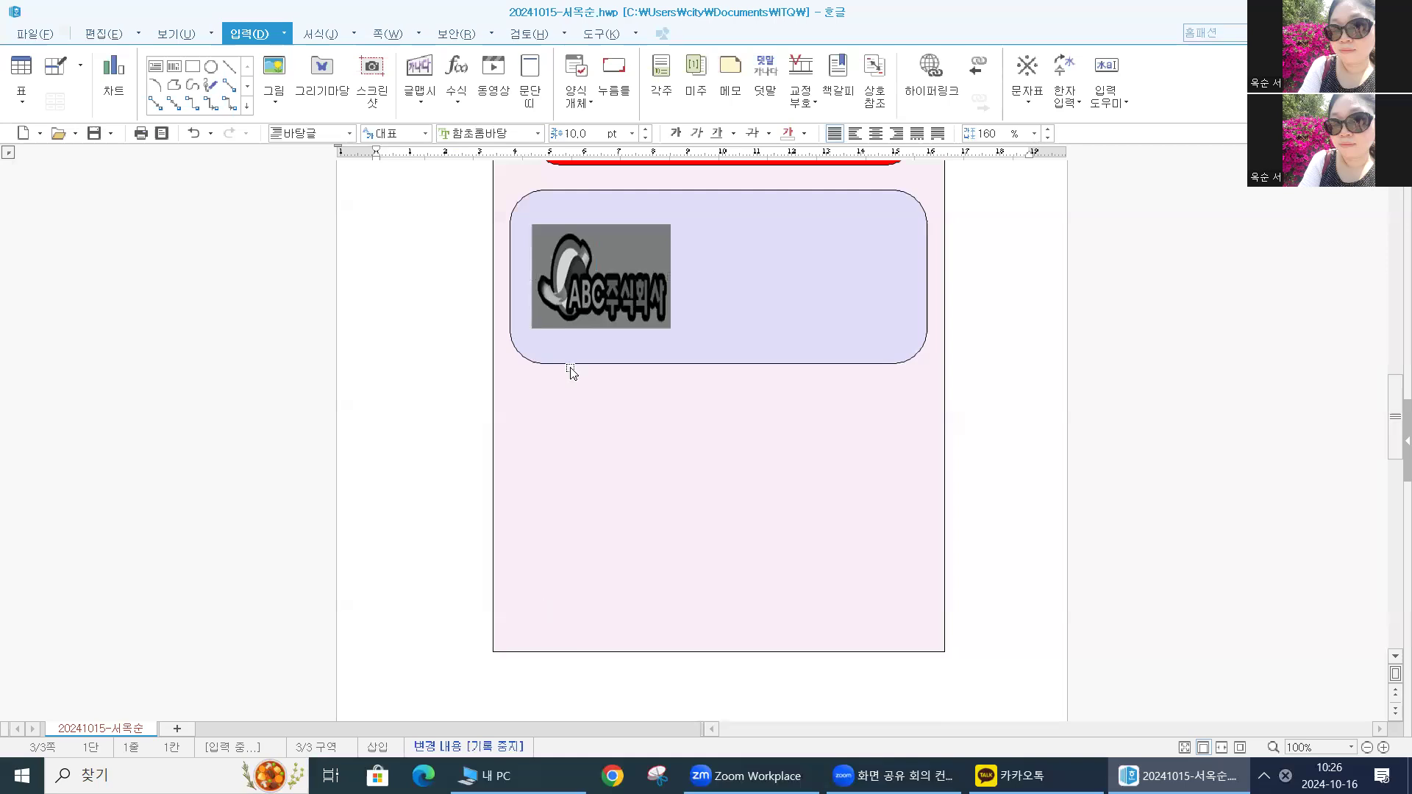
{"action": "left_click", "coordinate": [600, 287]}
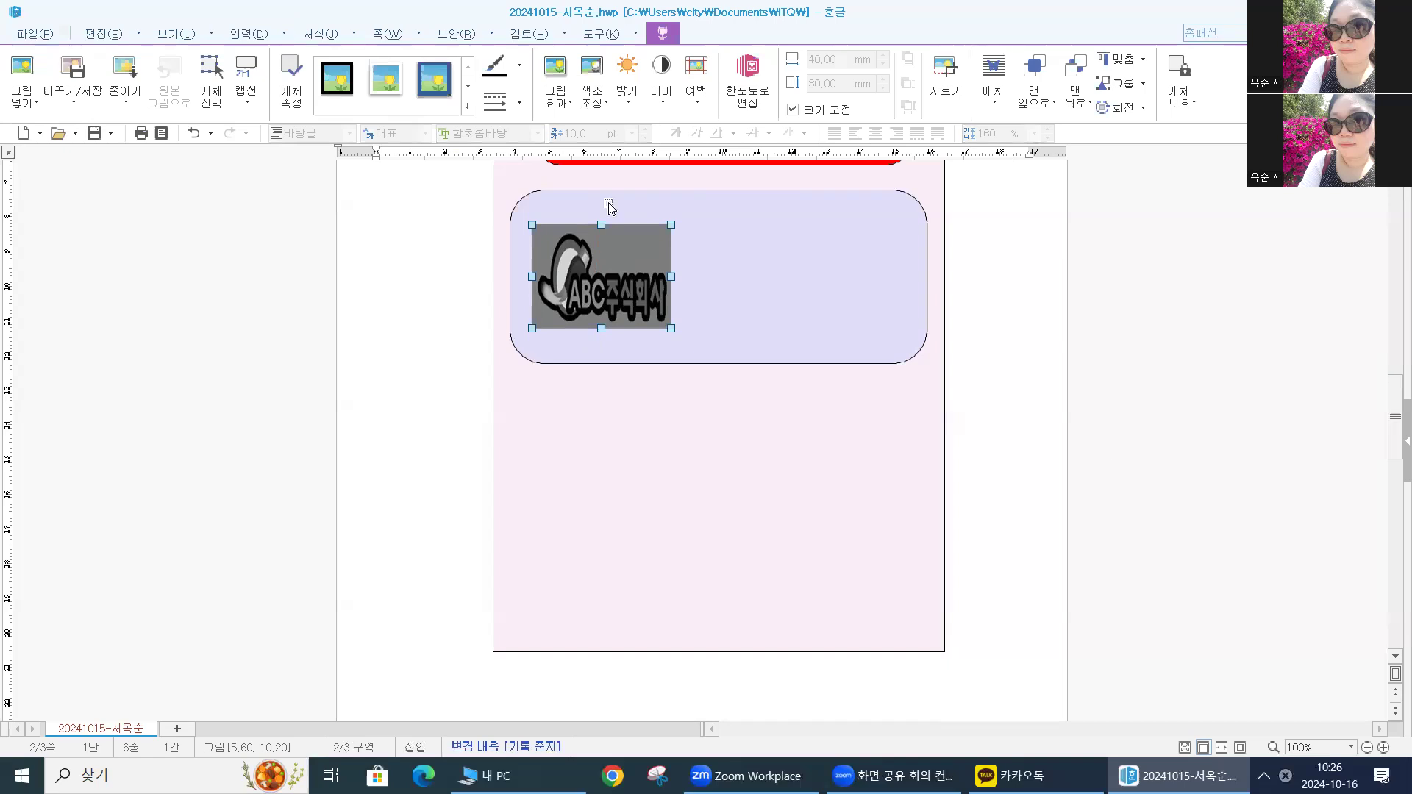
{"action": "left_click", "coordinate": [605, 381]}
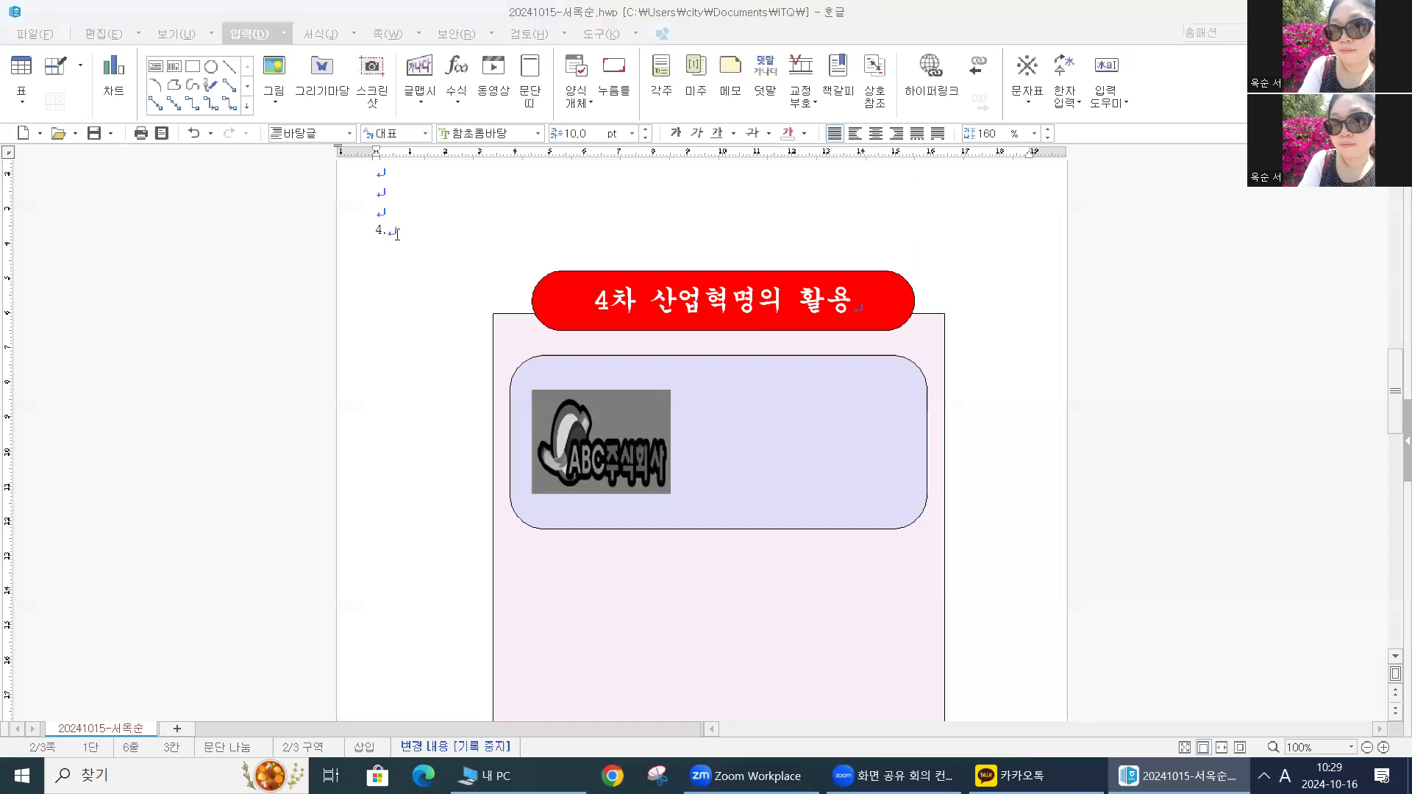
Step: Start a 글맵시 (WordArt) object at the item 4 line with the text 4차산업혁명
{"action": "left_click", "coordinate": [380, 235]}
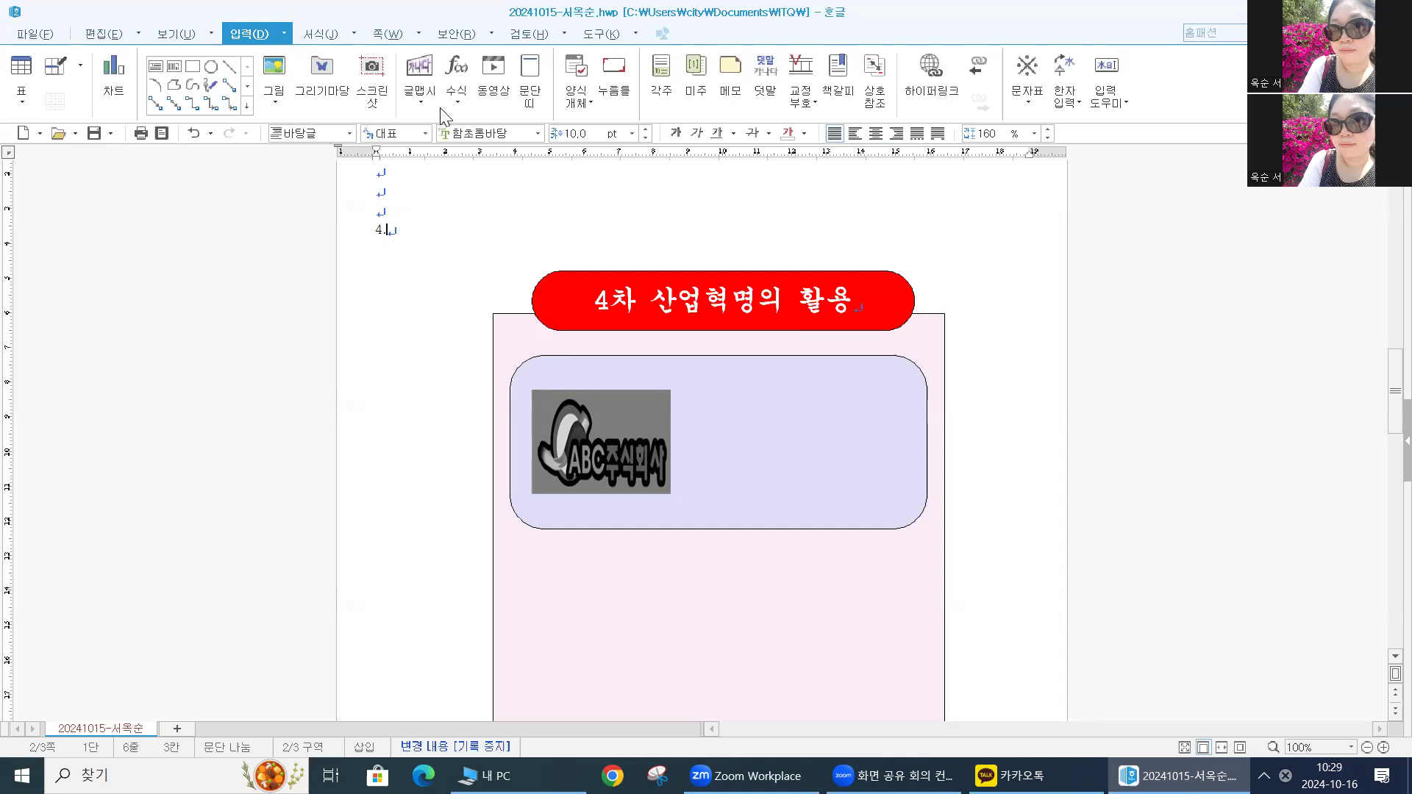
{"action": "left_click", "coordinate": [425, 65]}
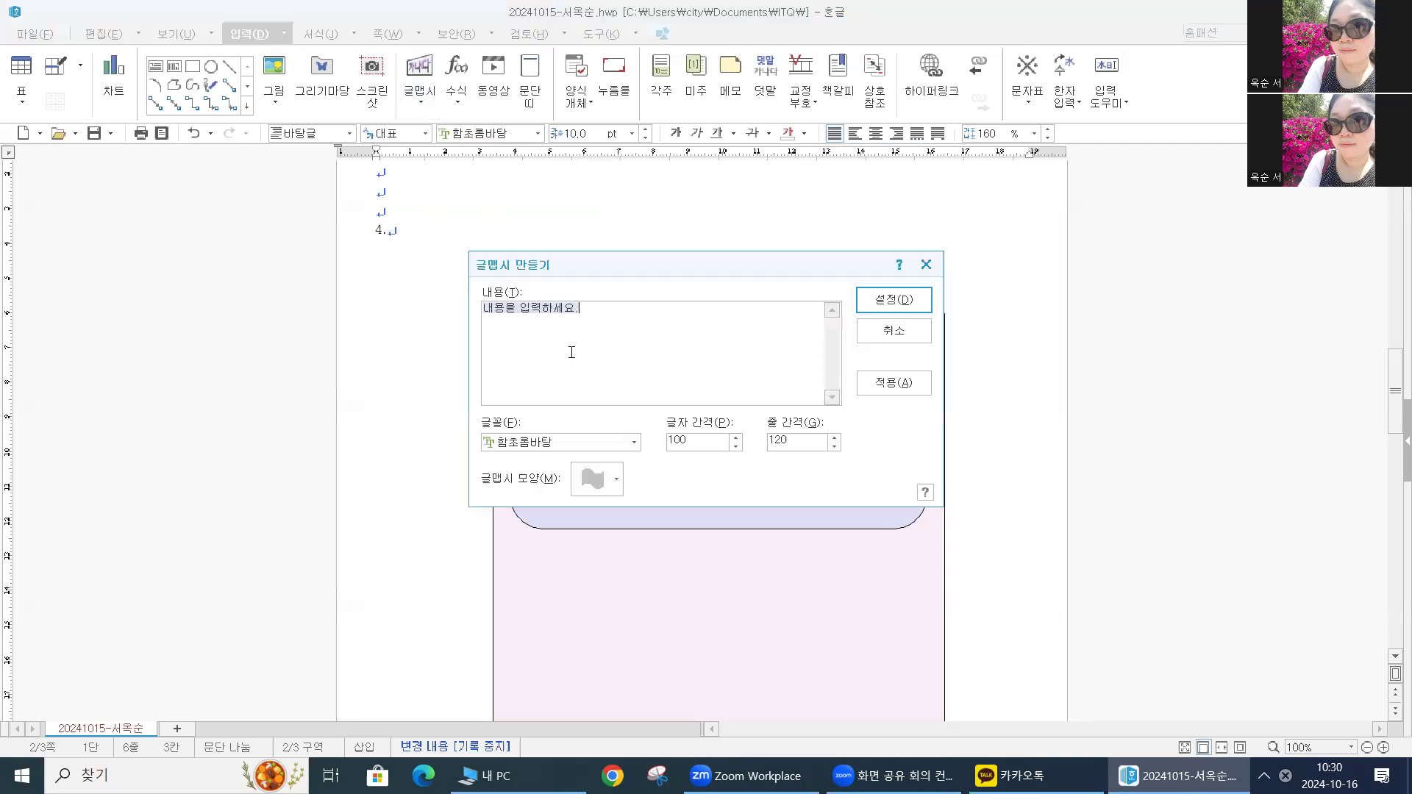
{"action": "type", "text": "4"}
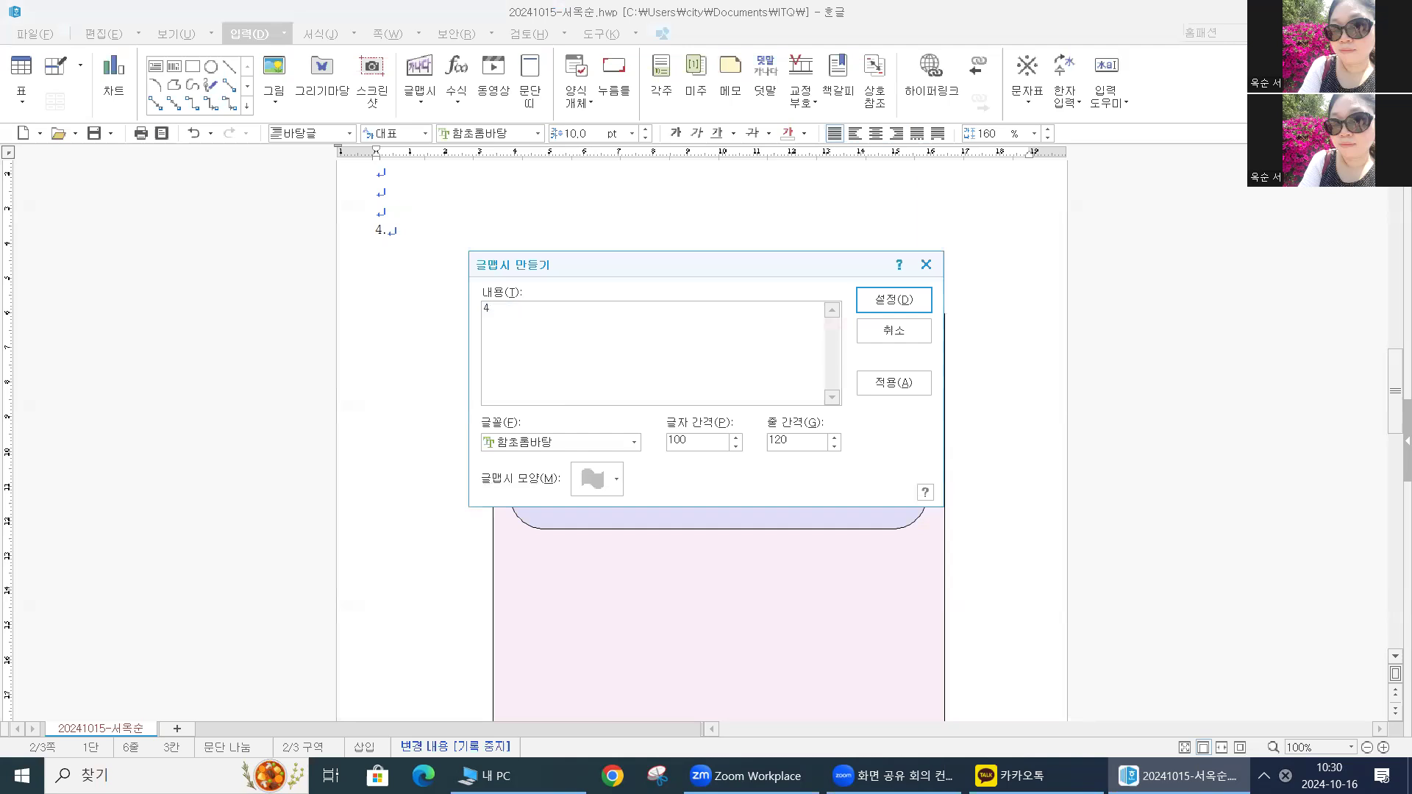
{"action": "type", "text": "차산업혁명"}
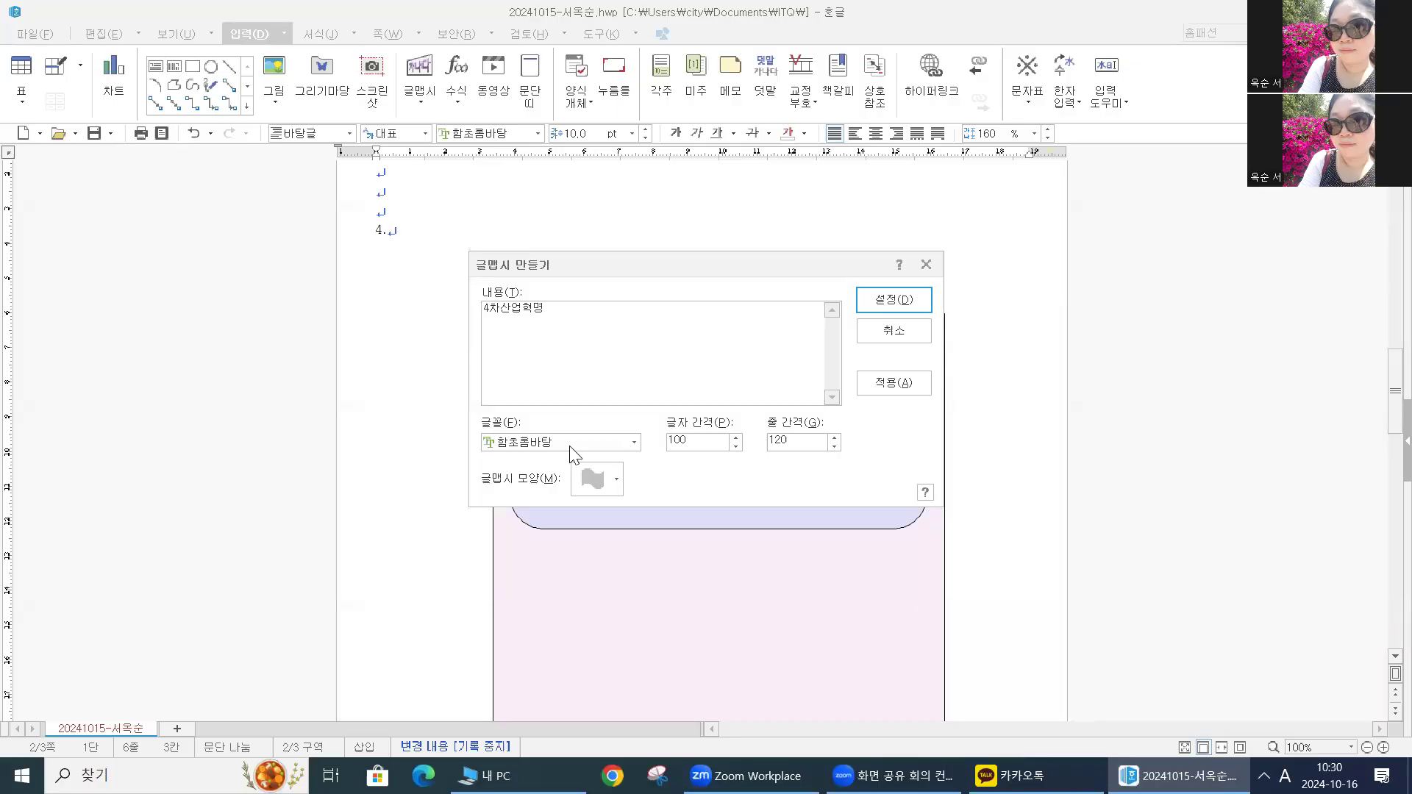
Step: Set the WordArt's font to 돋움 and its shape to 나비넥타이, and insert it
{"action": "left_click", "coordinate": [571, 442]}
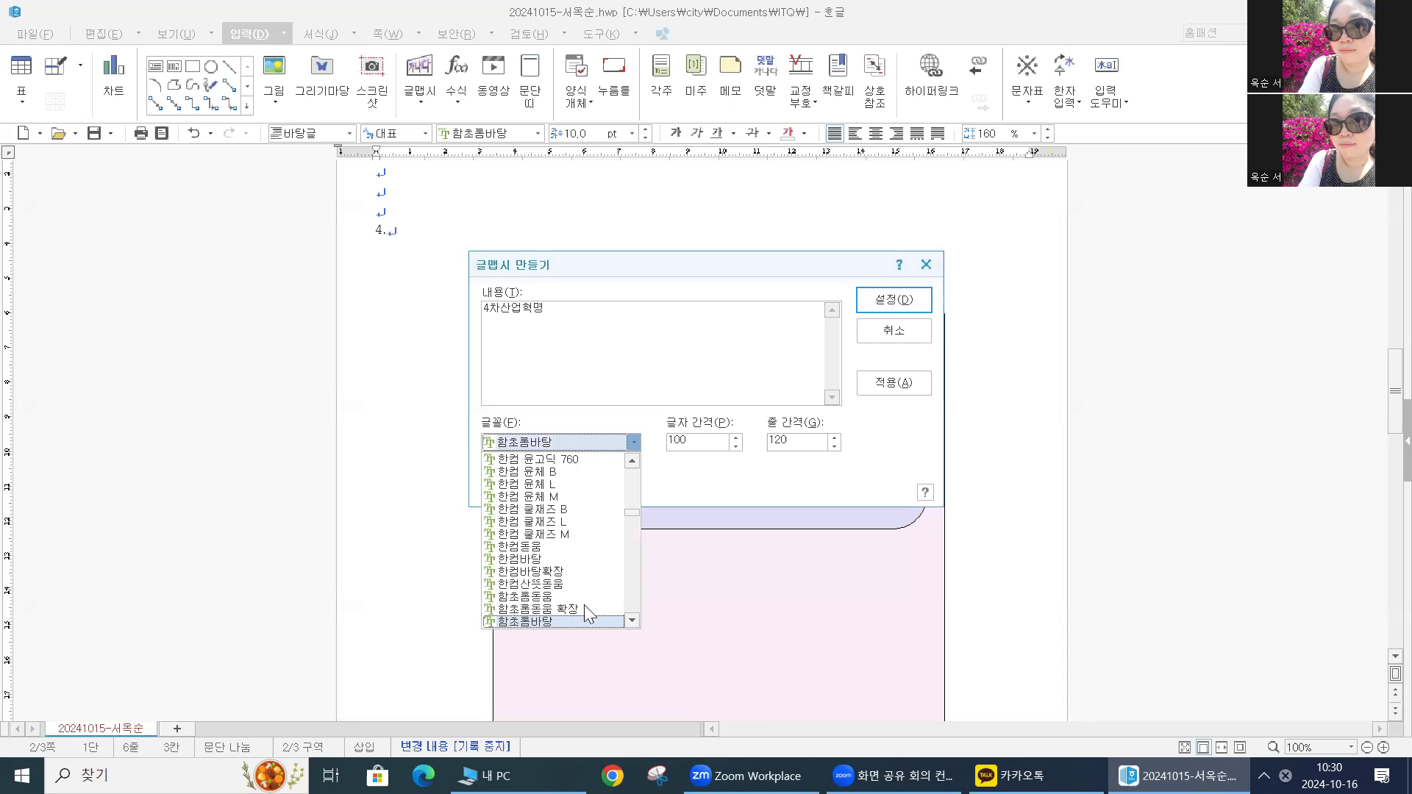
{"action": "scroll", "coordinate": [568, 519], "scroll_direction": "down", "scroll_amount": 1}
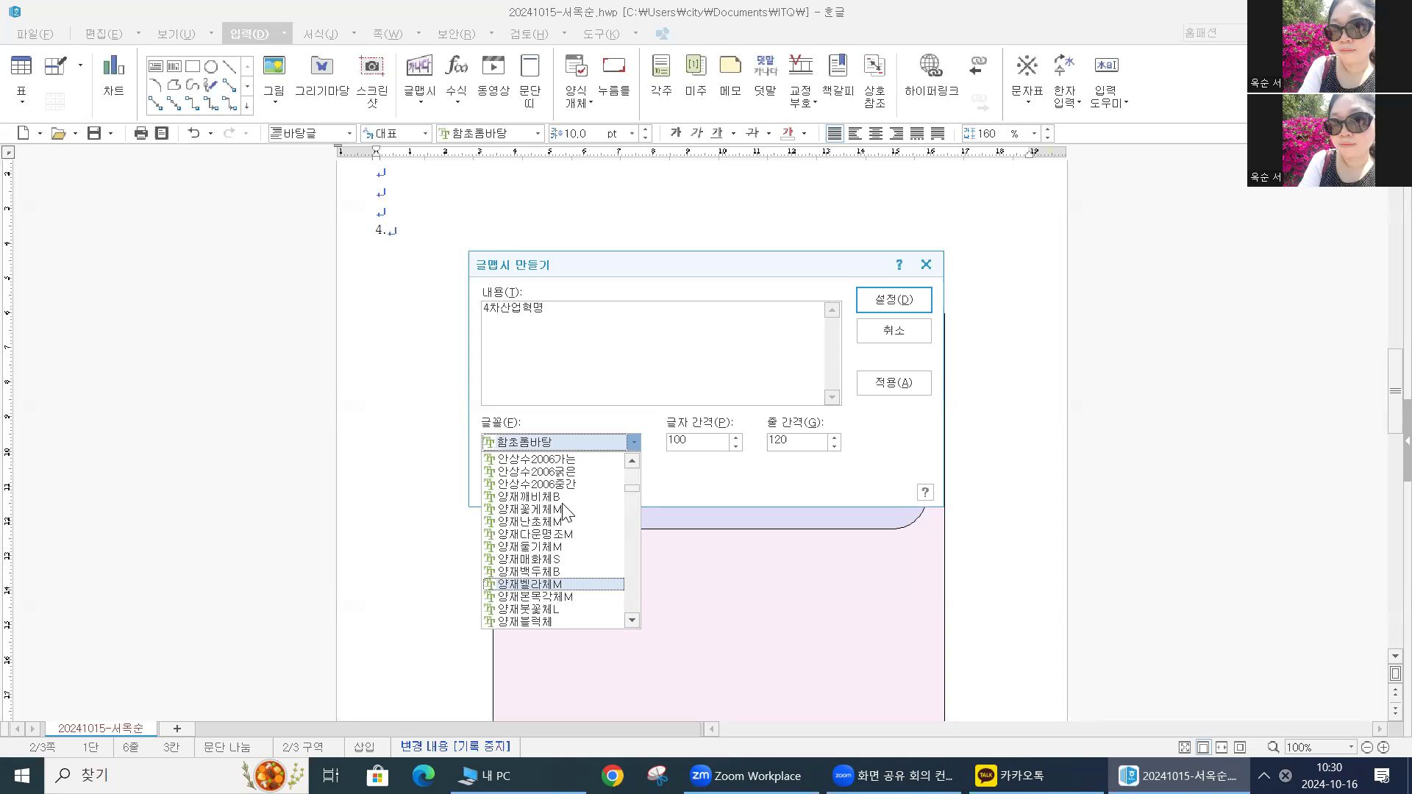
{"action": "scroll", "coordinate": [566, 511], "scroll_direction": "up", "scroll_amount": 5}
{"action": "left_click", "coordinate": [565, 535]}
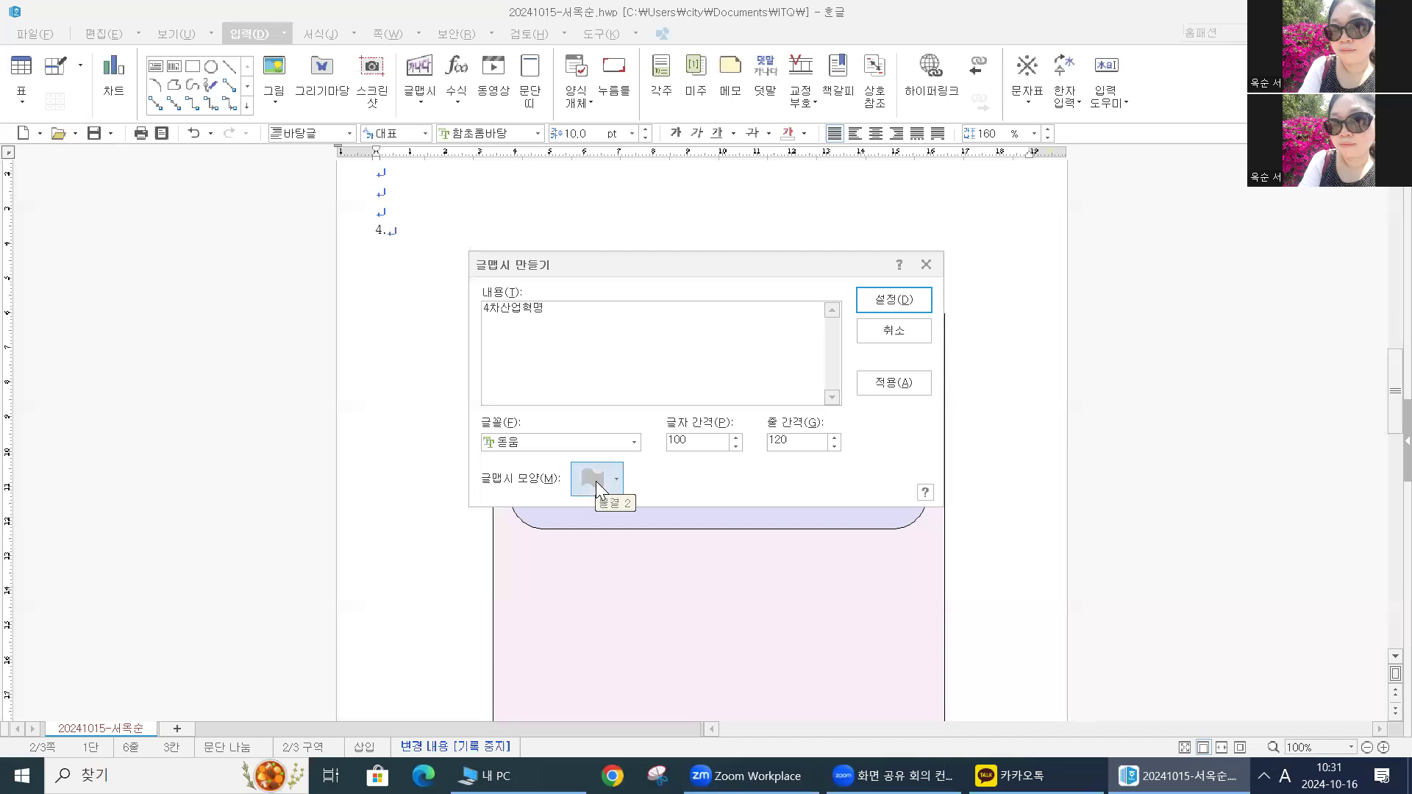
{"action": "left_click", "coordinate": [594, 482]}
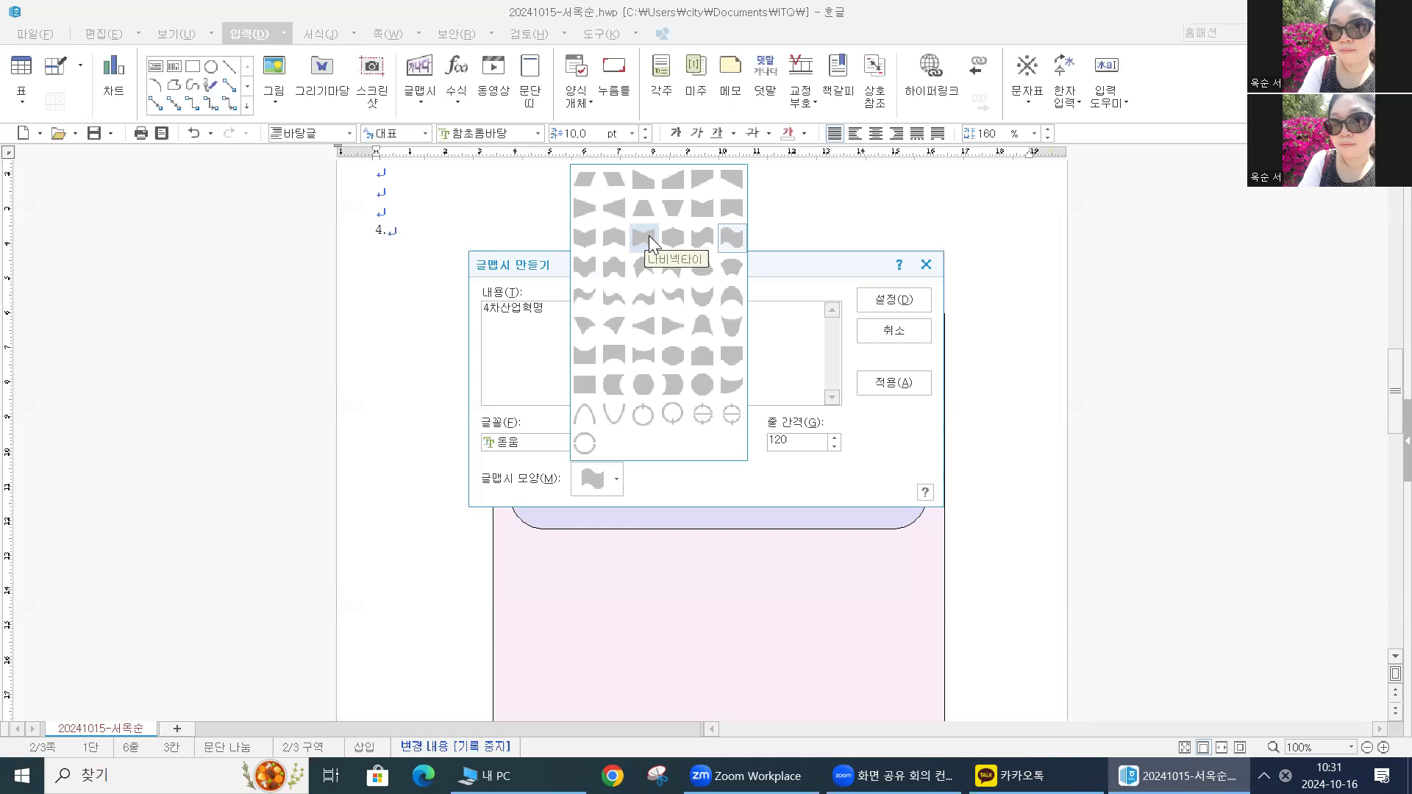
{"action": "left_click", "coordinate": [649, 235]}
{"action": "left_click", "coordinate": [894, 300]}
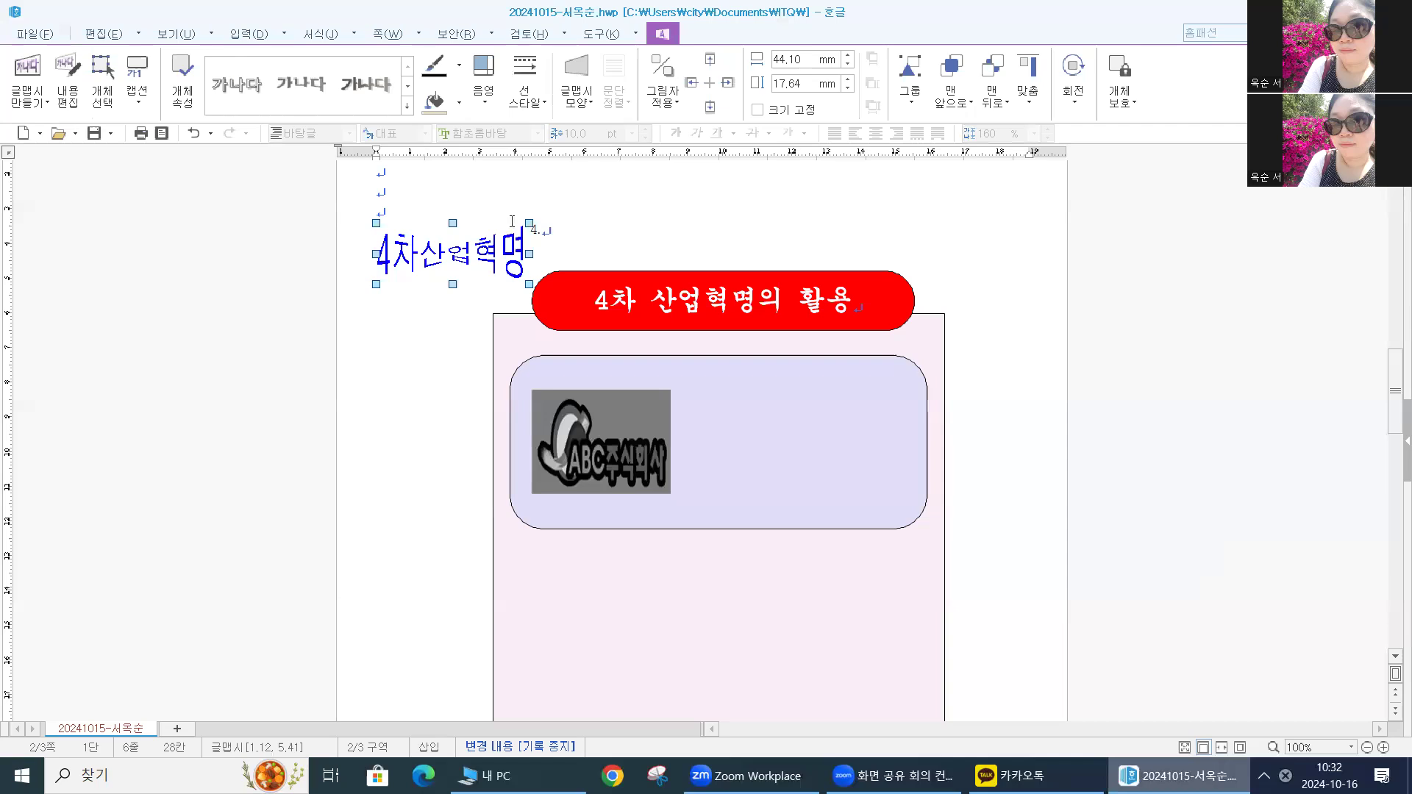
Step: Set the WordArt's width to 50 mm and height to 35 mm, fix its size (크기 고정), and place it in front of text (글 앞으로)
{"action": "double_click", "coordinate": [446, 261]}
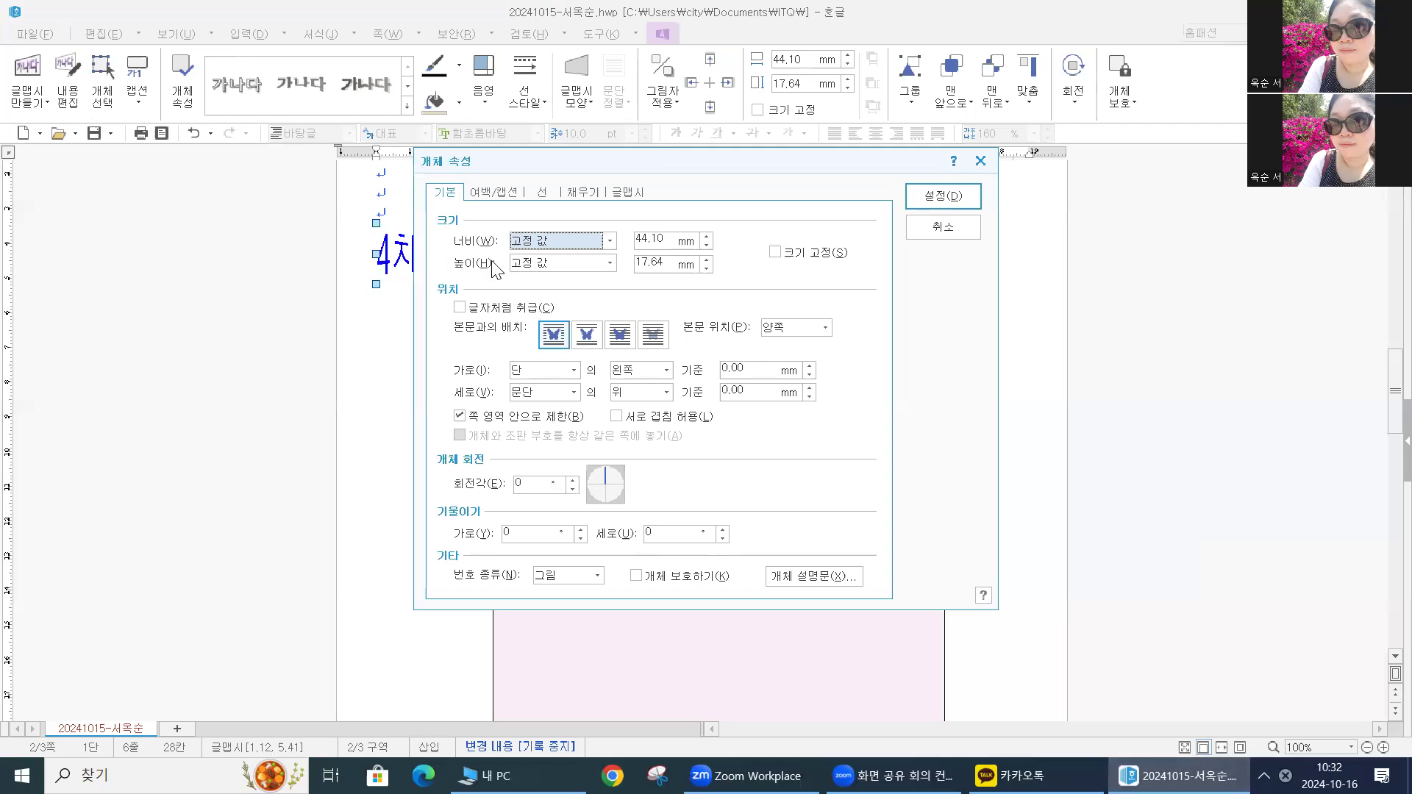
{"action": "key", "text": "Tab"}
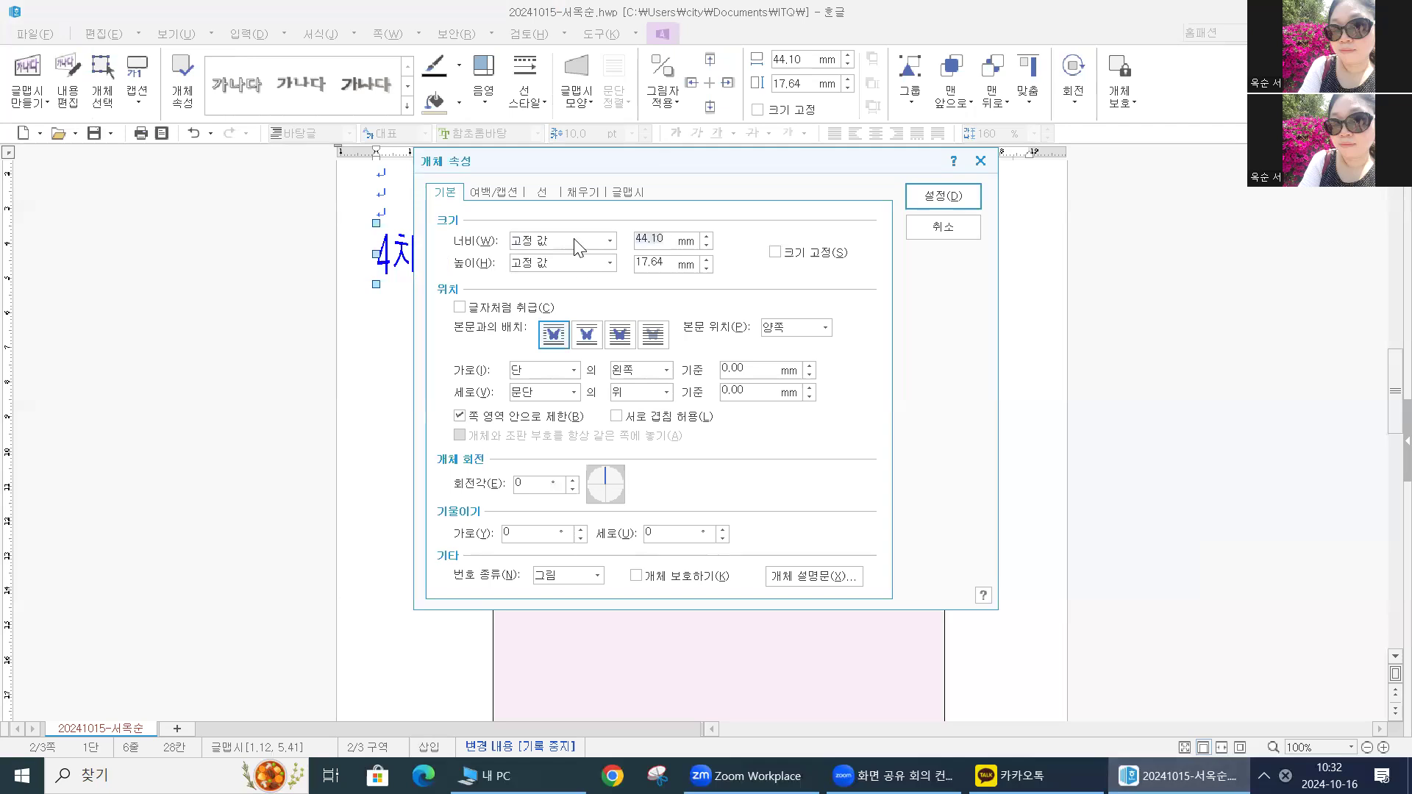
{"action": "type", "text": "50"}
{"action": "key", "text": "Tab"}
{"action": "key", "text": "Tab"}
{"action": "type", "text": "35"}
{"action": "left_click", "coordinate": [784, 255]}
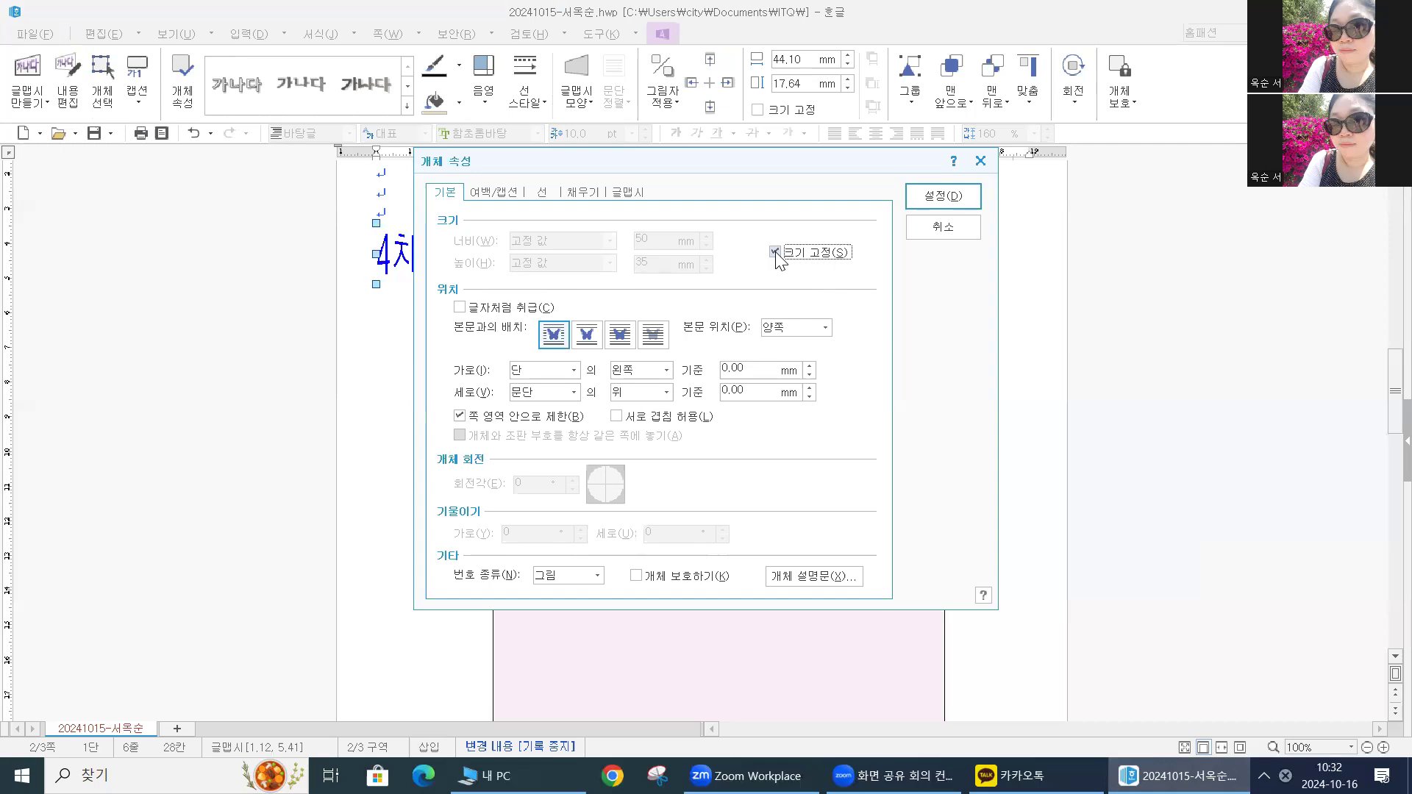
{"action": "left_click", "coordinate": [617, 342]}
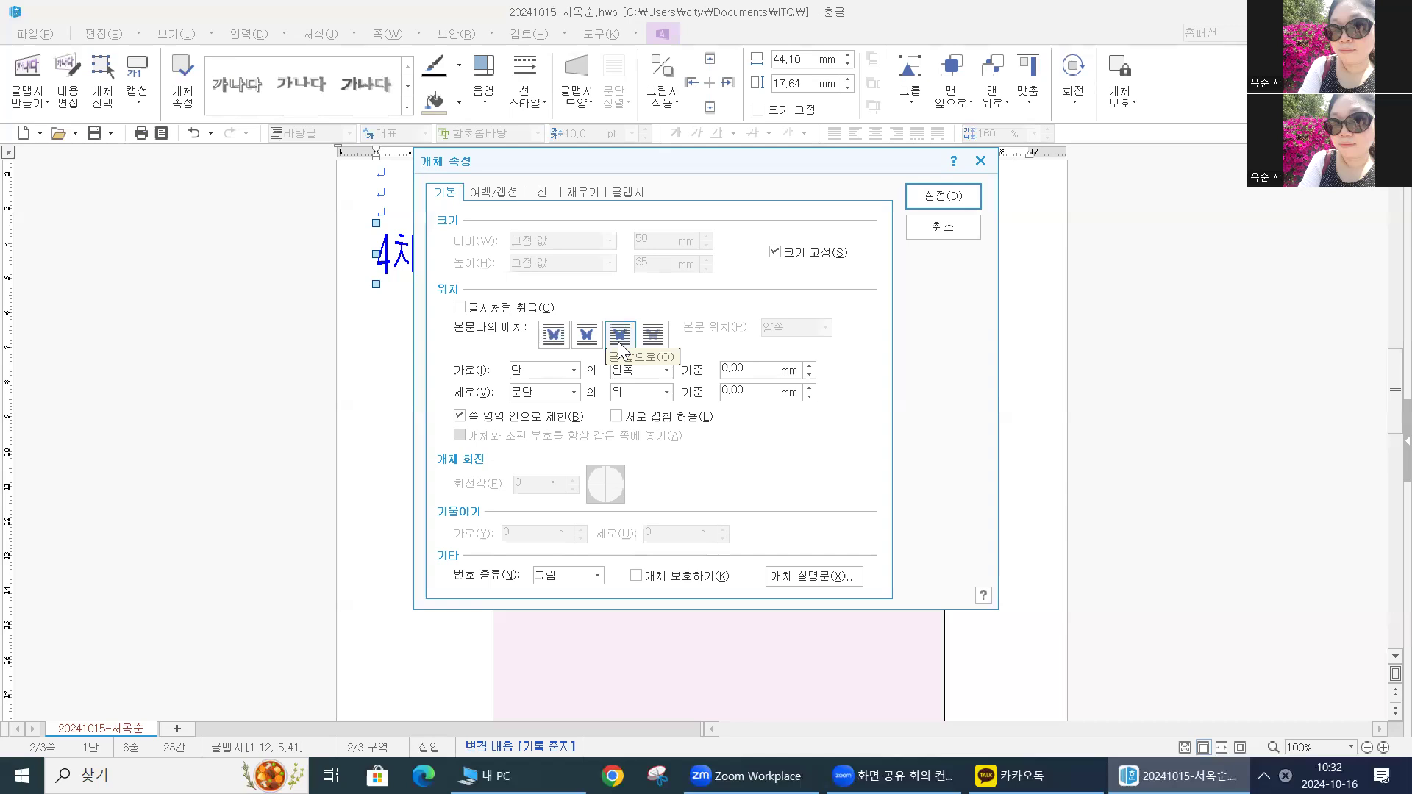
Step: Choose blue from the 오피스 palette as the WordArt's fill colour and confirm its object properties
{"action": "left_click", "coordinate": [578, 194]}
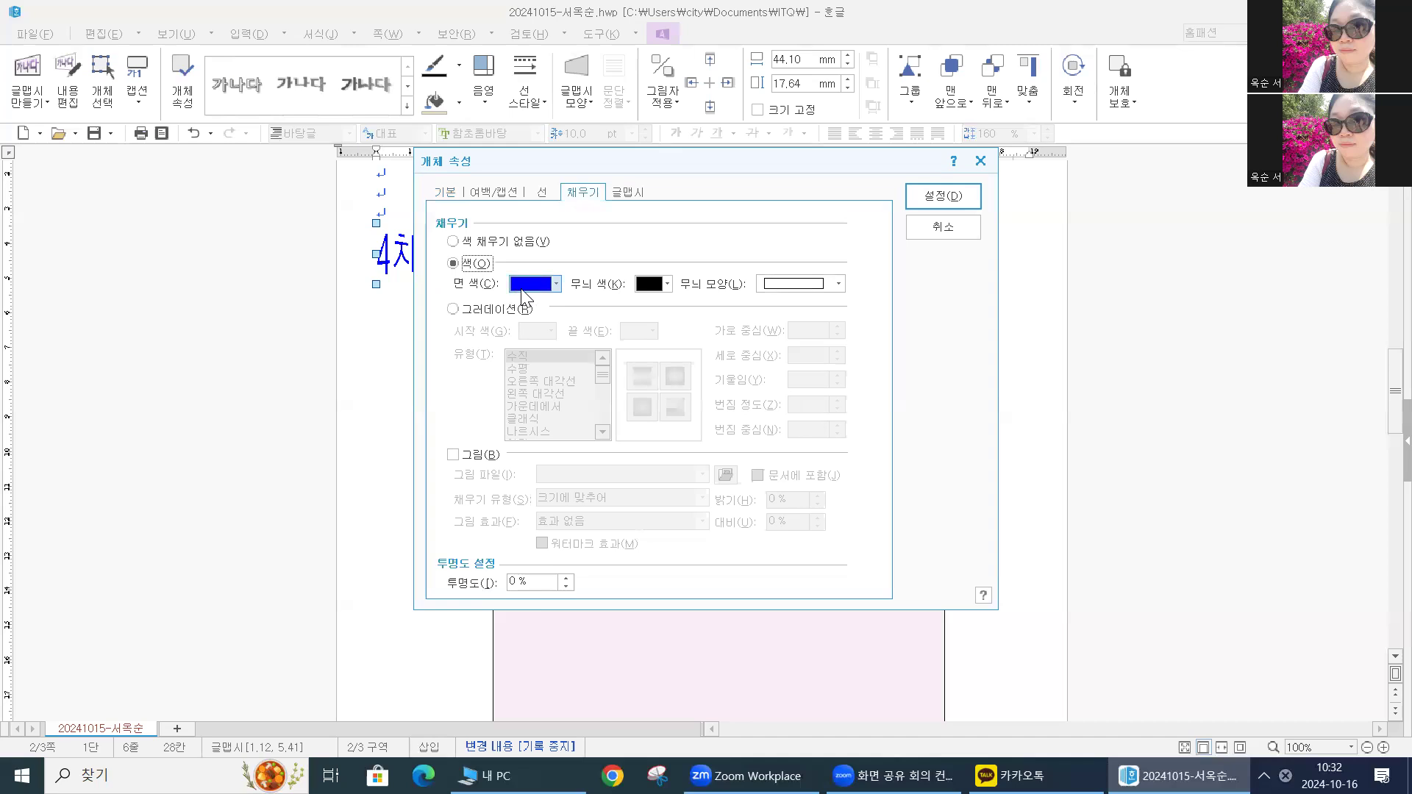
{"action": "left_click", "coordinate": [524, 291]}
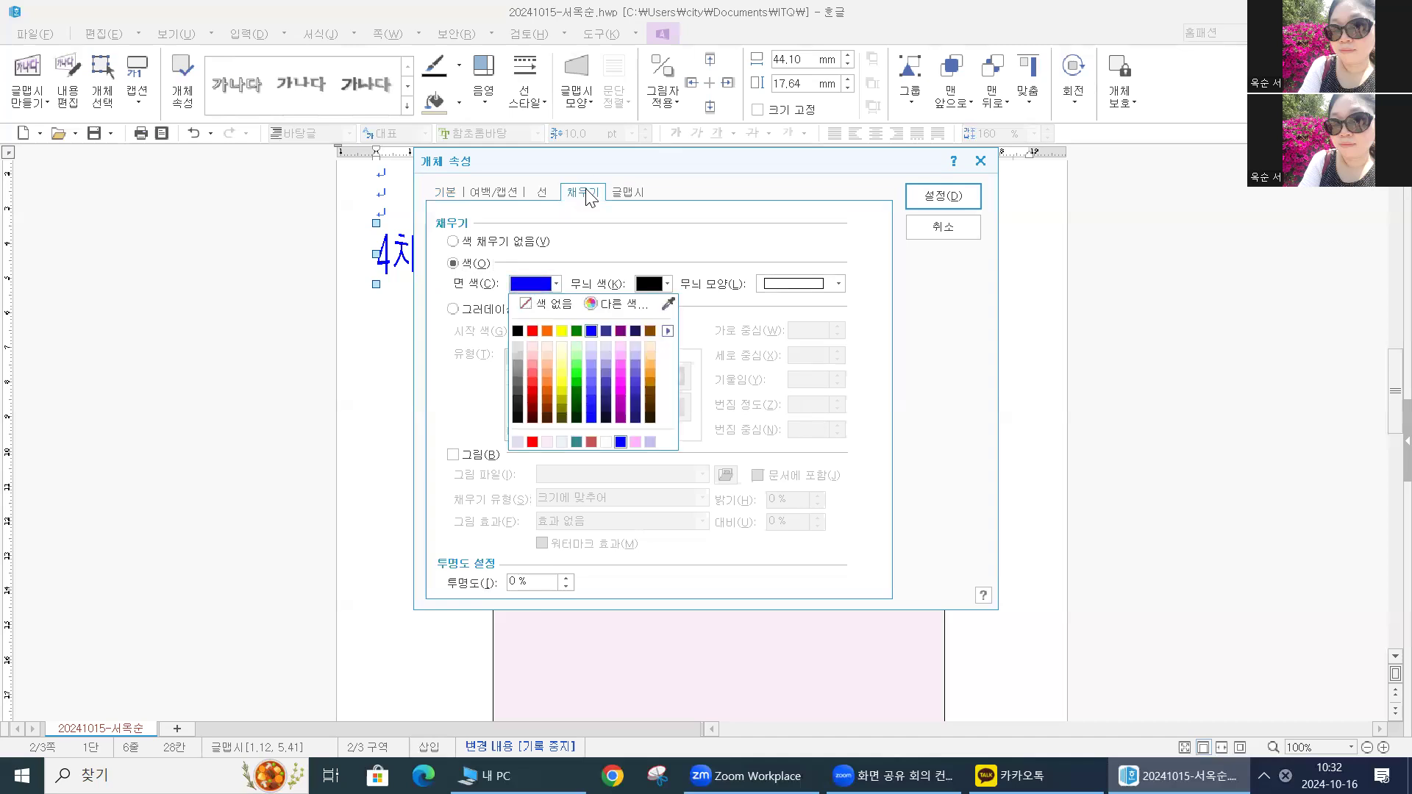
{"action": "left_click", "coordinate": [668, 333]}
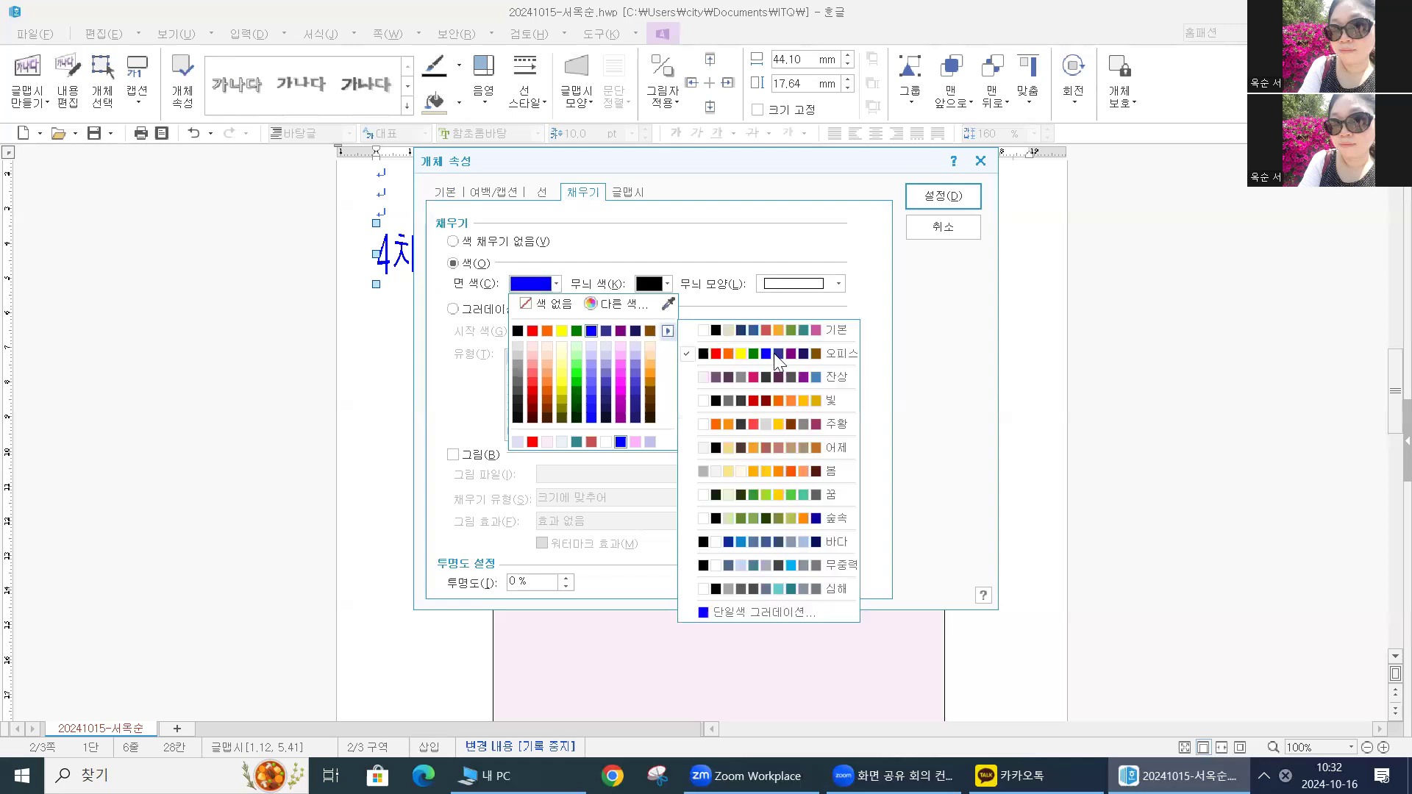
{"action": "left_click", "coordinate": [591, 331]}
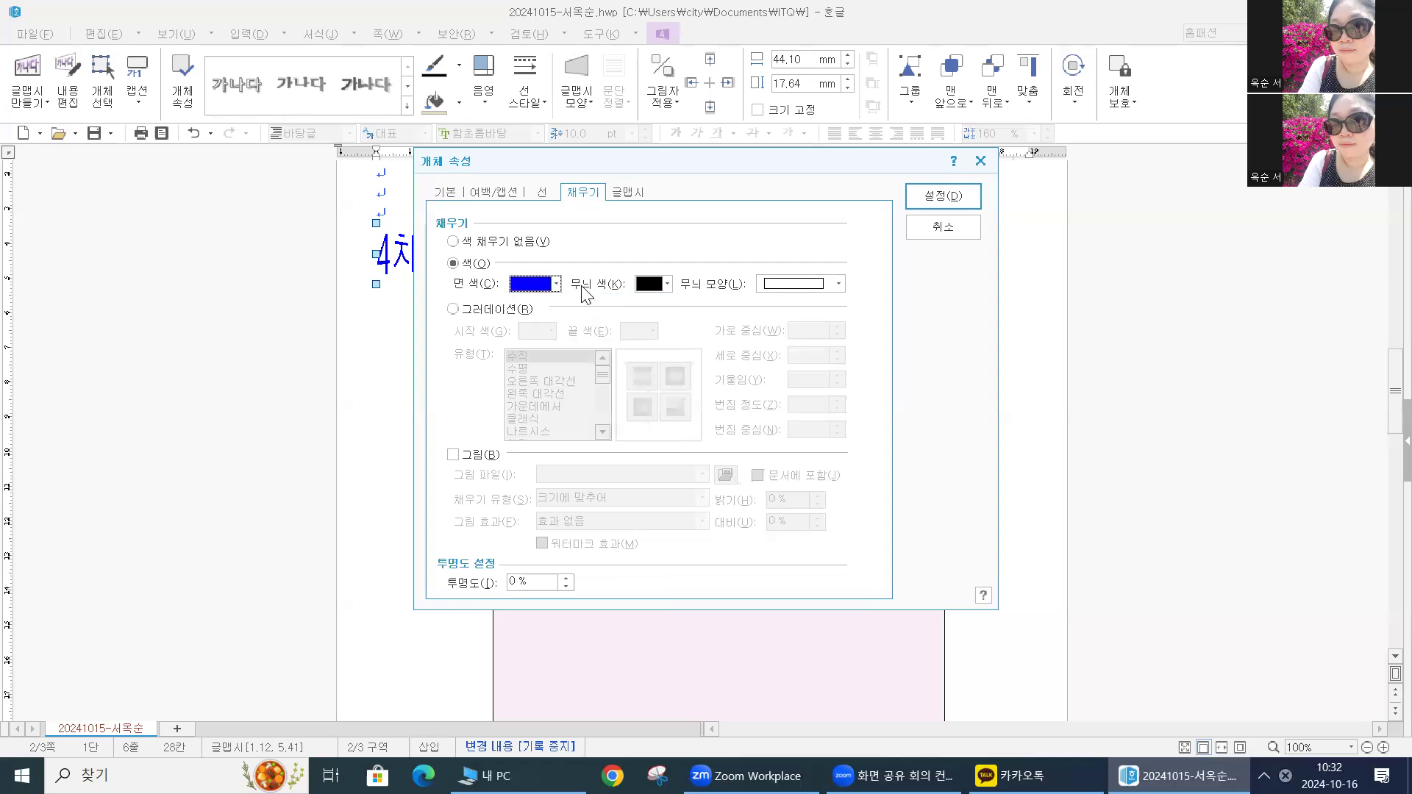
{"action": "left_click", "coordinate": [925, 197]}
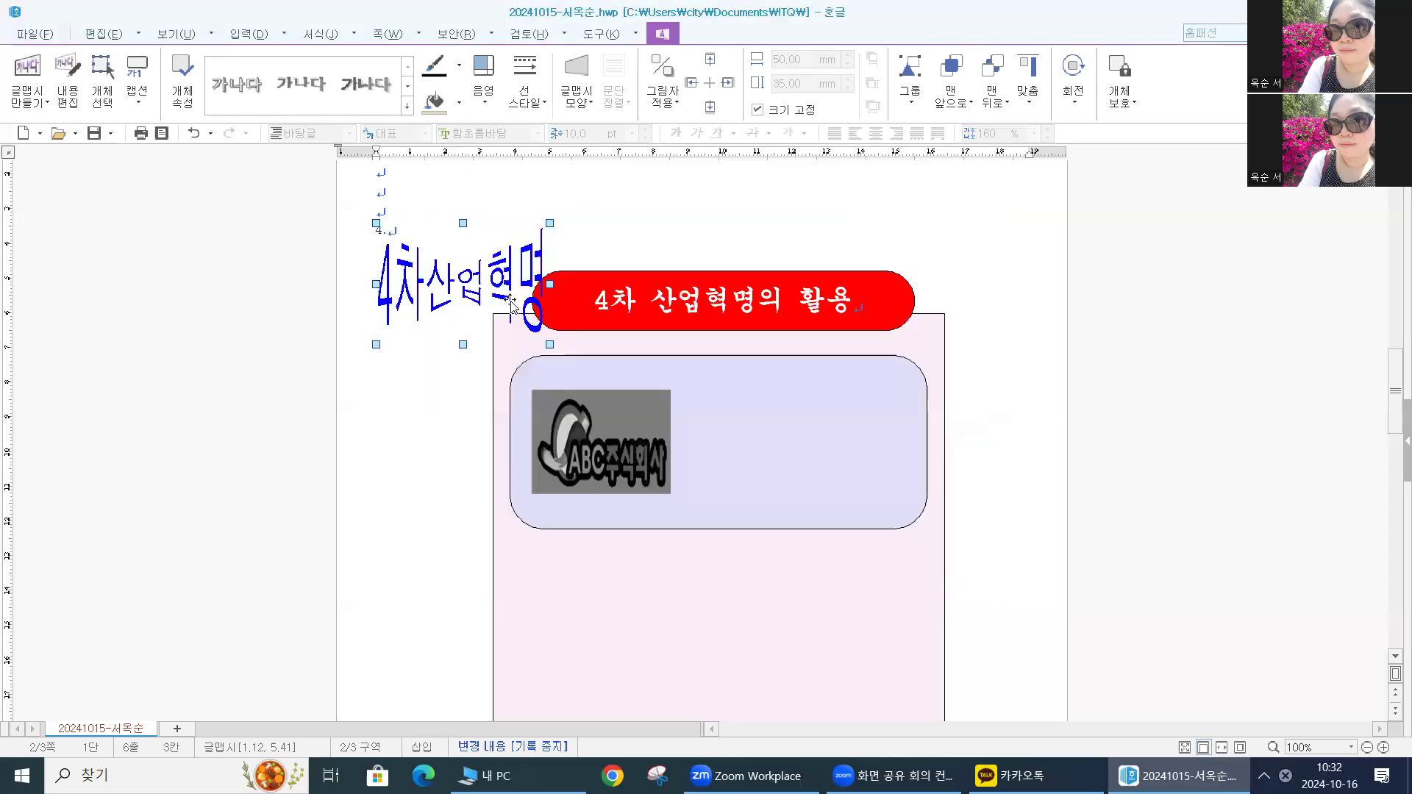
Step: Move the WordArt into the lavender rounded rectangle beside the logo and bring it to the very front (맨 앞으로)
{"action": "mouse_move", "coordinate": [819, 451]}
{"action": "left_mouse_down"}
{"action": "mouse_move", "coordinate": [824, 441]}
{"action": "mouse_move", "coordinate": [830, 457]}
{"action": "mouse_move", "coordinate": [825, 440]}
{"action": "left_mouse_up"}
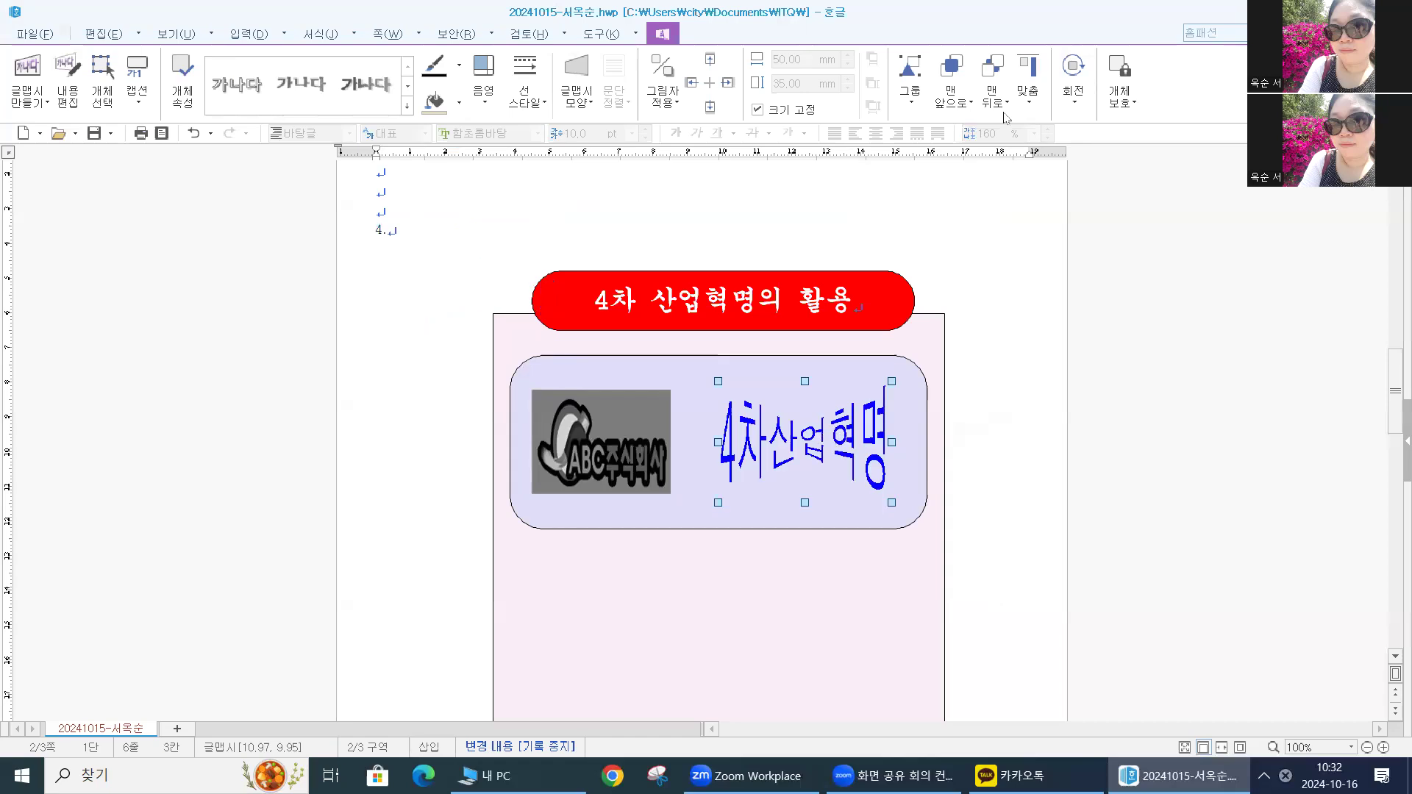
{"action": "left_click", "coordinate": [969, 111]}
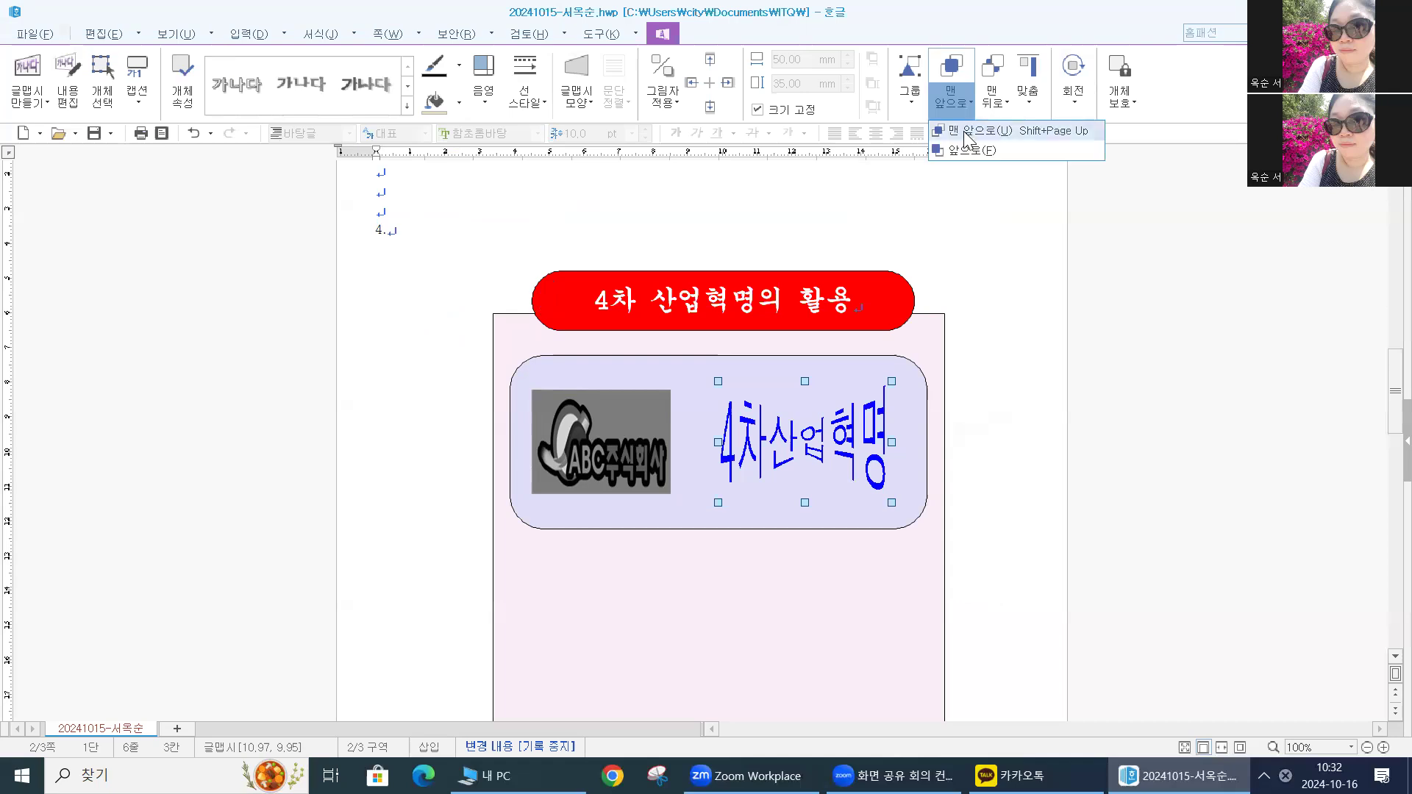
{"action": "left_click", "coordinate": [969, 133]}
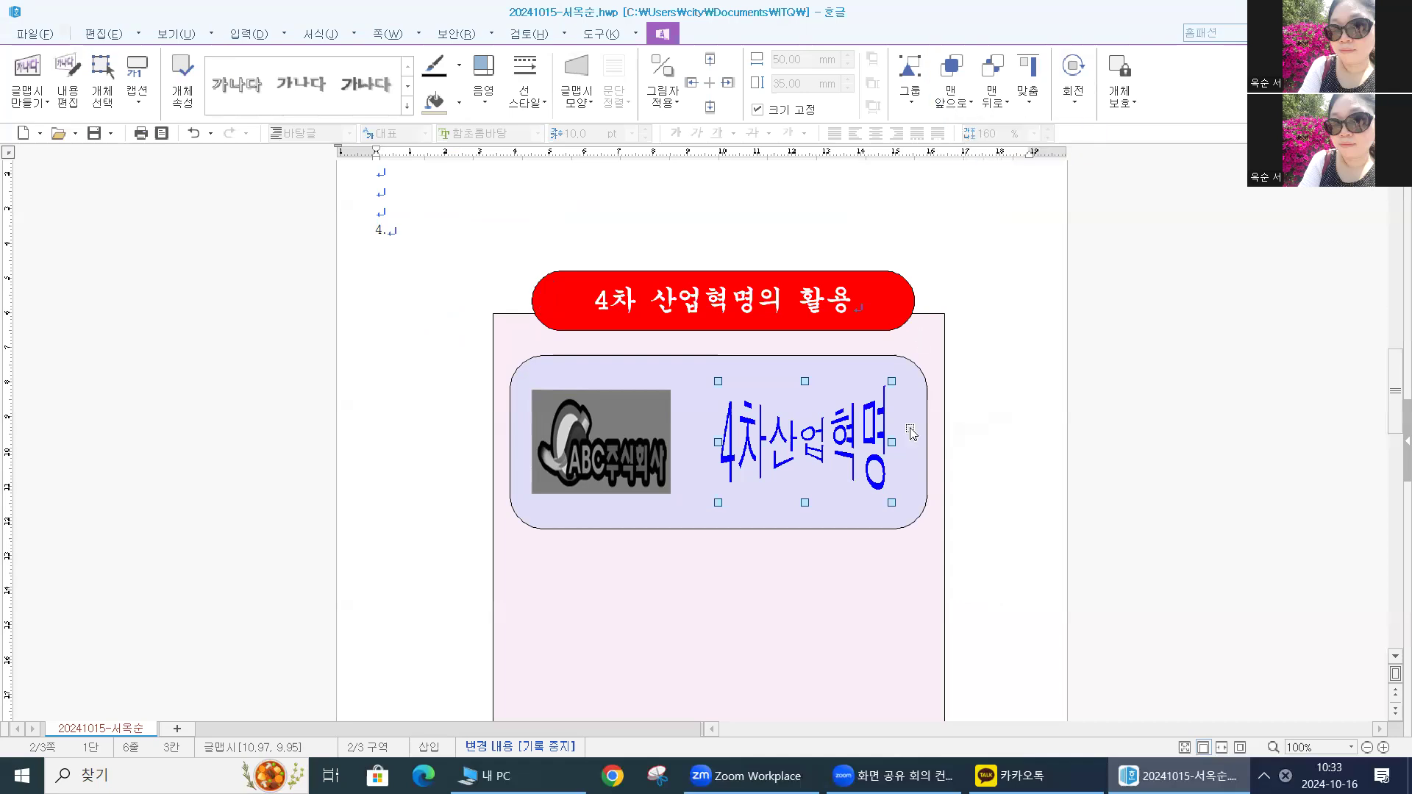
{"action": "left_click", "coordinate": [999, 324]}
Step: Draw a rectangle about 9.5 mm wide and 13.8 mm high just below the lavender rounded rectangle's left end, inside the pink background
{"action": "scroll", "coordinate": [980, 393], "scroll_direction": "down", "scroll_amount": 2}
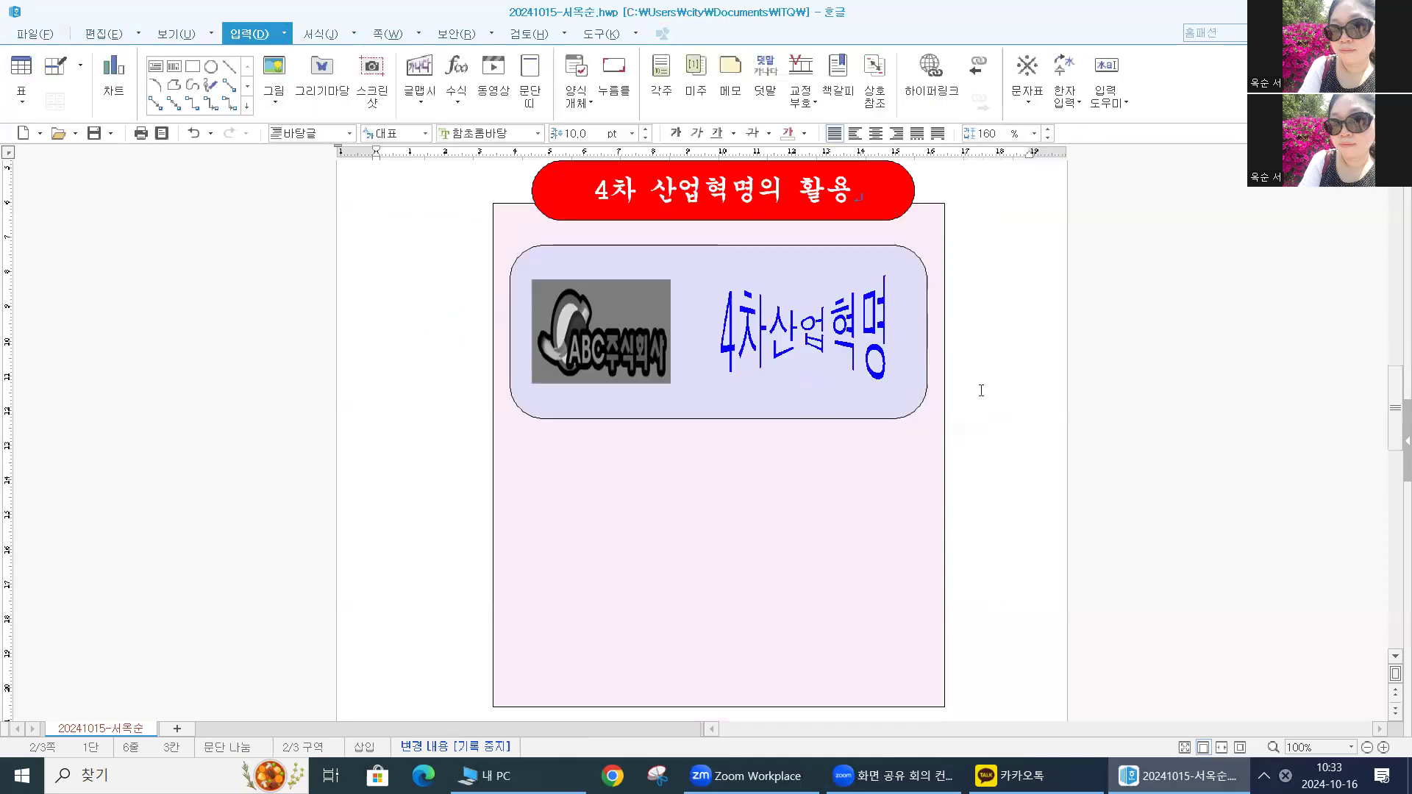
{"action": "scroll", "coordinate": [718, 451], "scroll_direction": "down", "scroll_amount": 1}
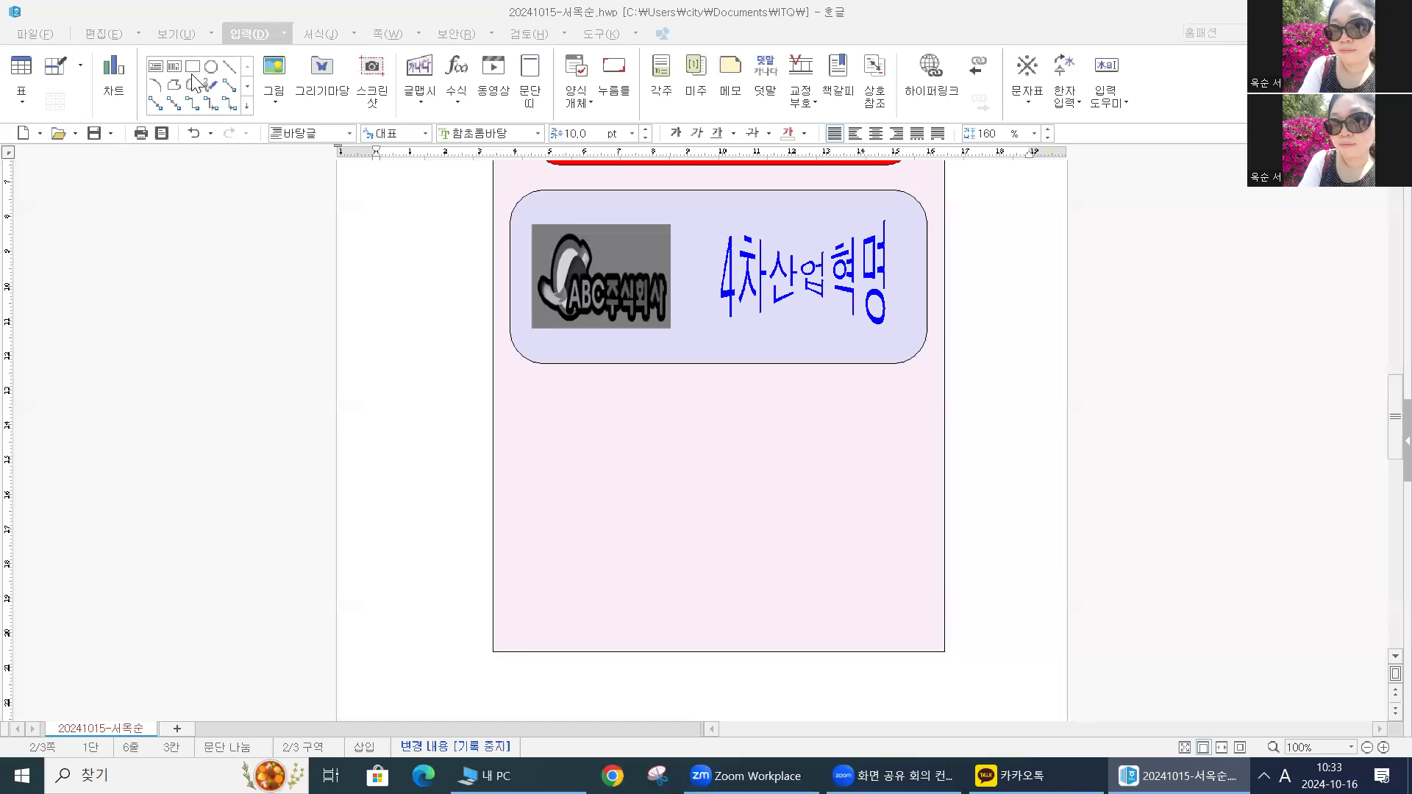
{"action": "left_click", "coordinate": [192, 71]}
{"action": "left_click", "coordinate": [192, 72]}
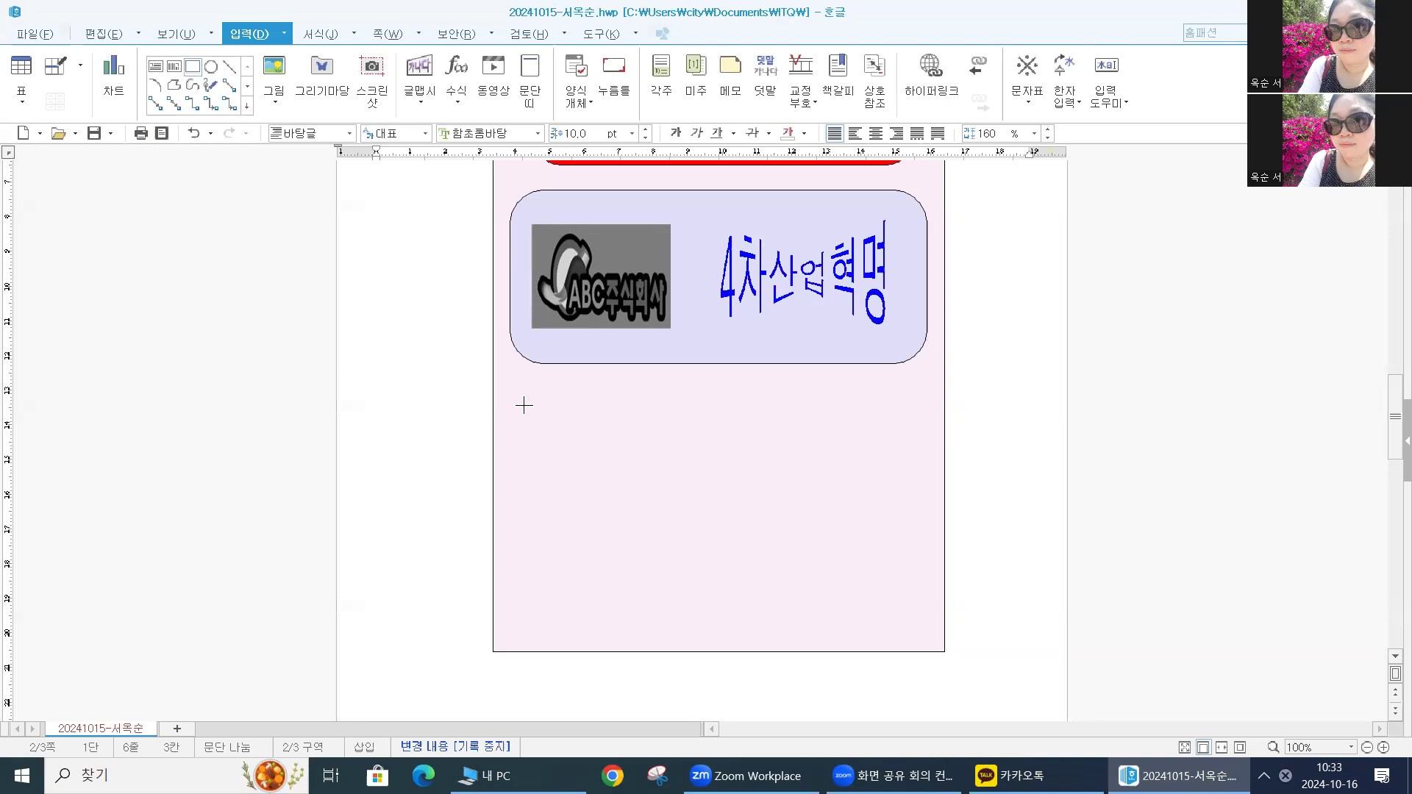
{"action": "left_click_drag", "start_coordinate": [524, 397], "coordinate": [557, 443]}
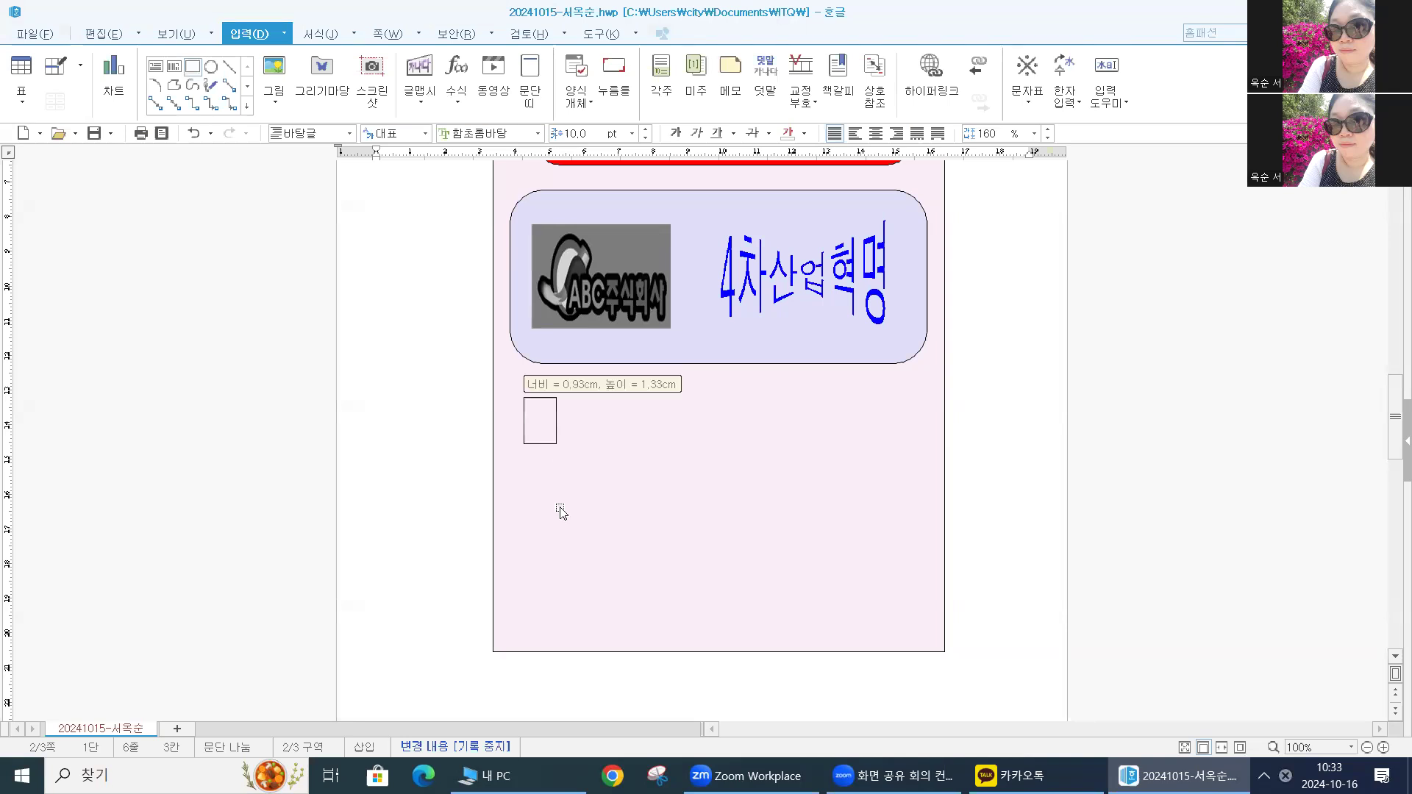
{"action": "left_click_drag", "start_coordinate": [561, 513], "coordinate": [557, 453]}
{"action": "key", "text": "shift+Up"}
{"action": "key", "text": "Up"}
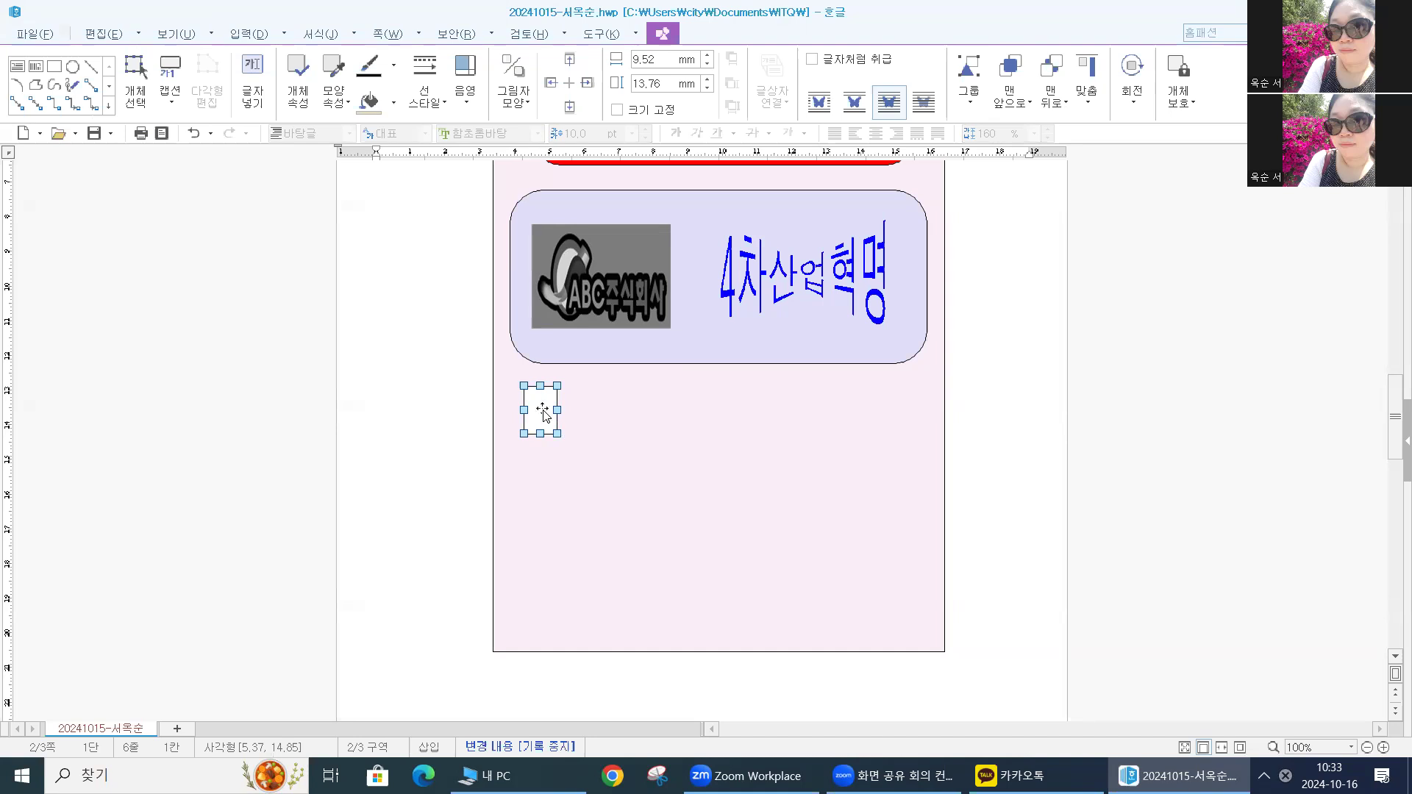
Step: Set the small rectangle's width to 11 mm and height to 15 mm, and fix its size (크기 고정)
{"action": "double_click", "coordinate": [548, 417]}
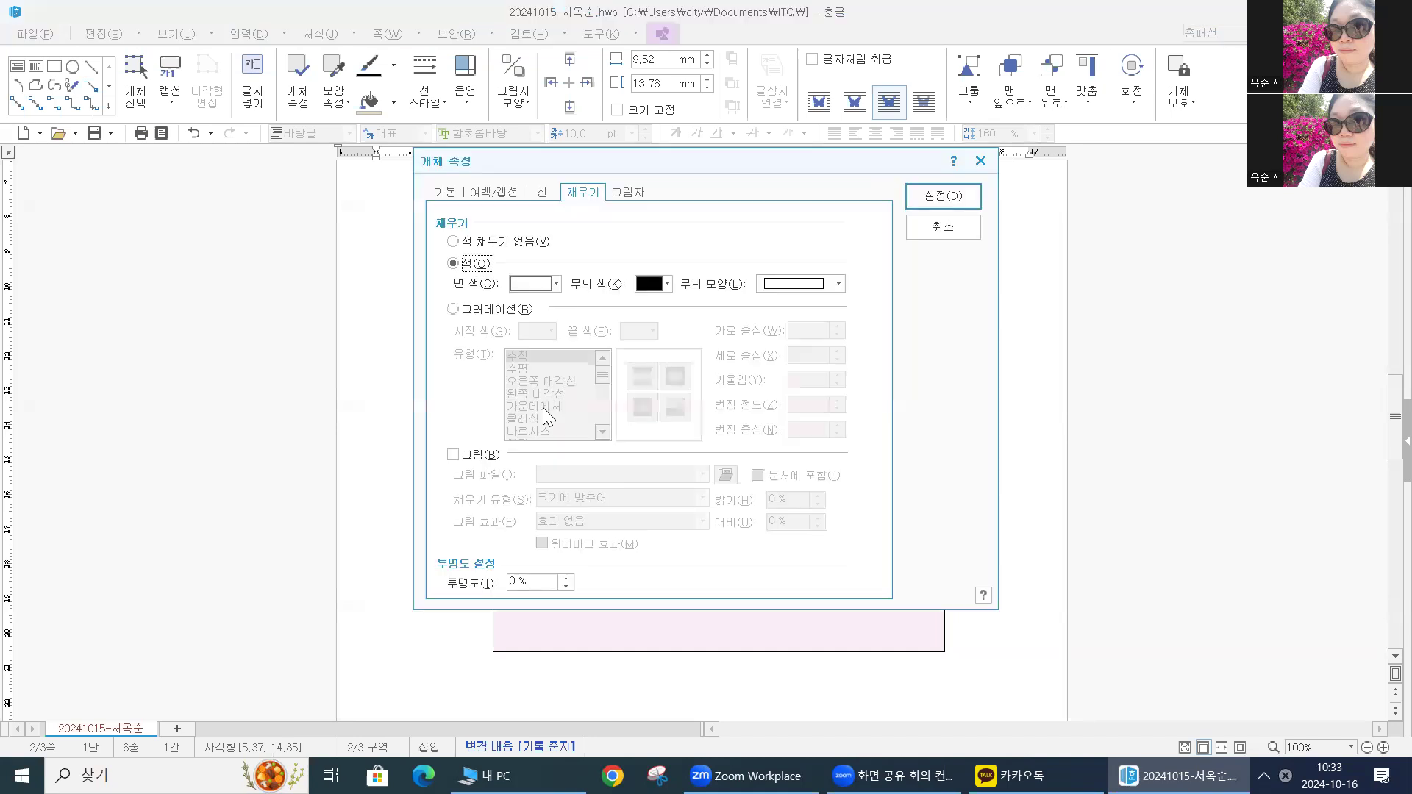
{"action": "left_click", "coordinate": [452, 196]}
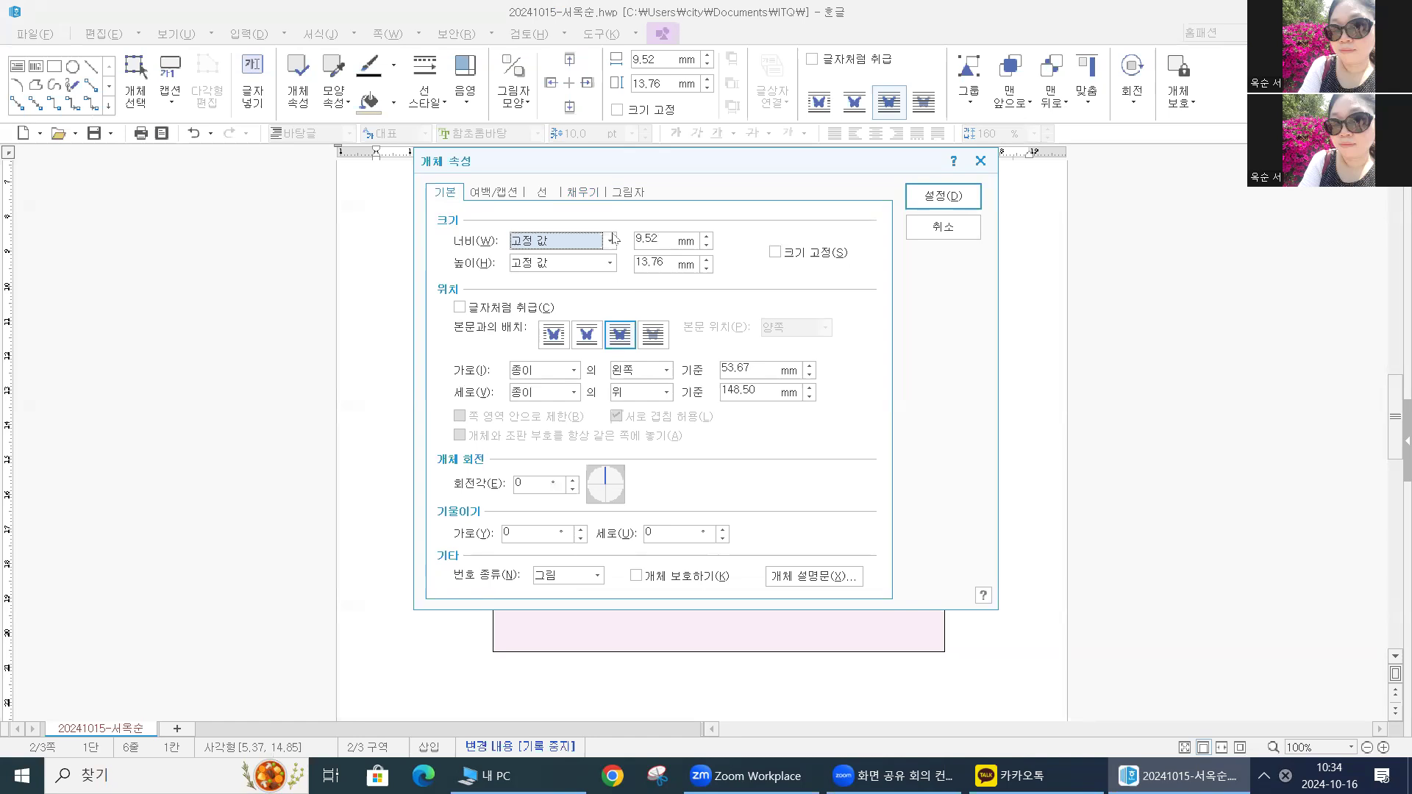
{"action": "key", "text": "Tab"}
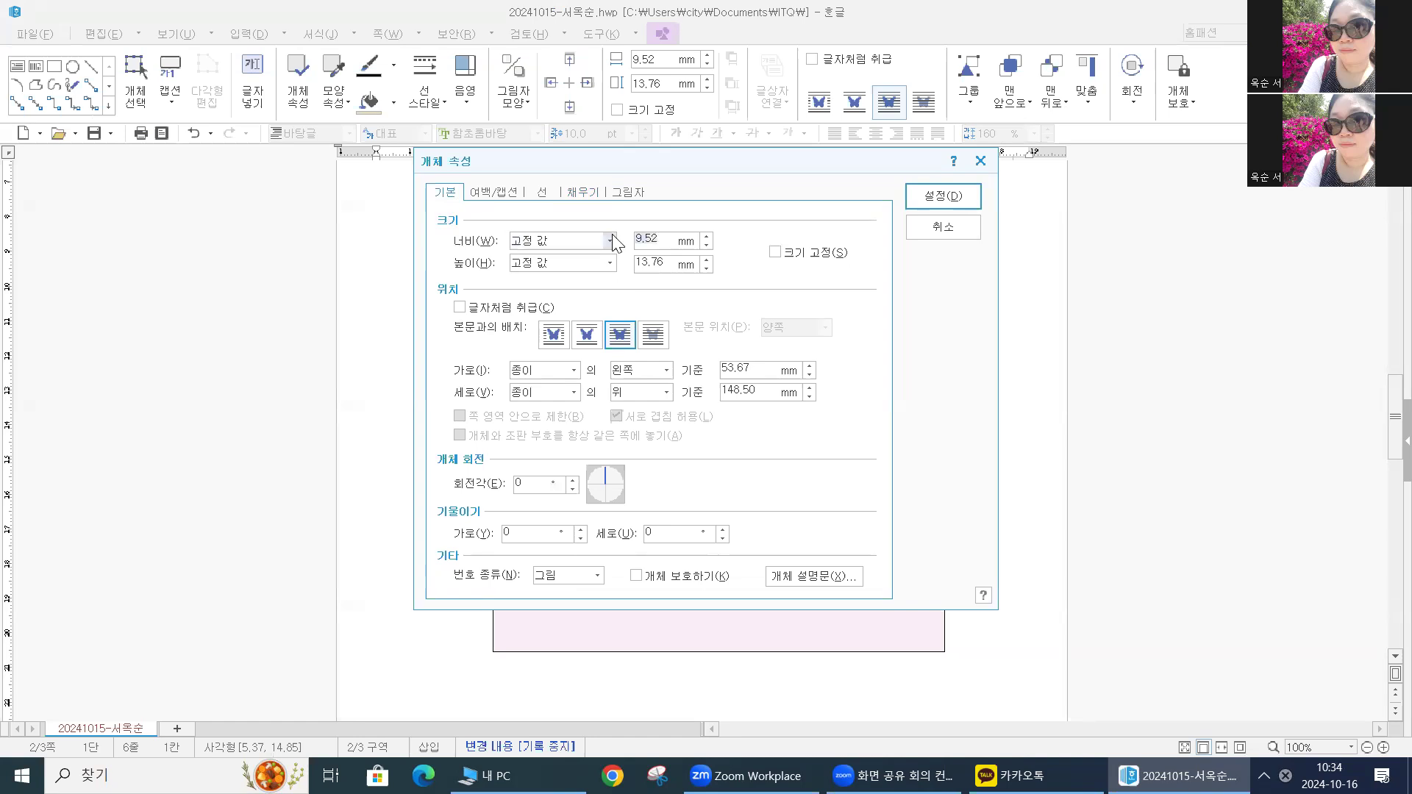
{"action": "type", "text": "11"}
{"action": "key", "text": "Tab"}
{"action": "type", "text": "15"}
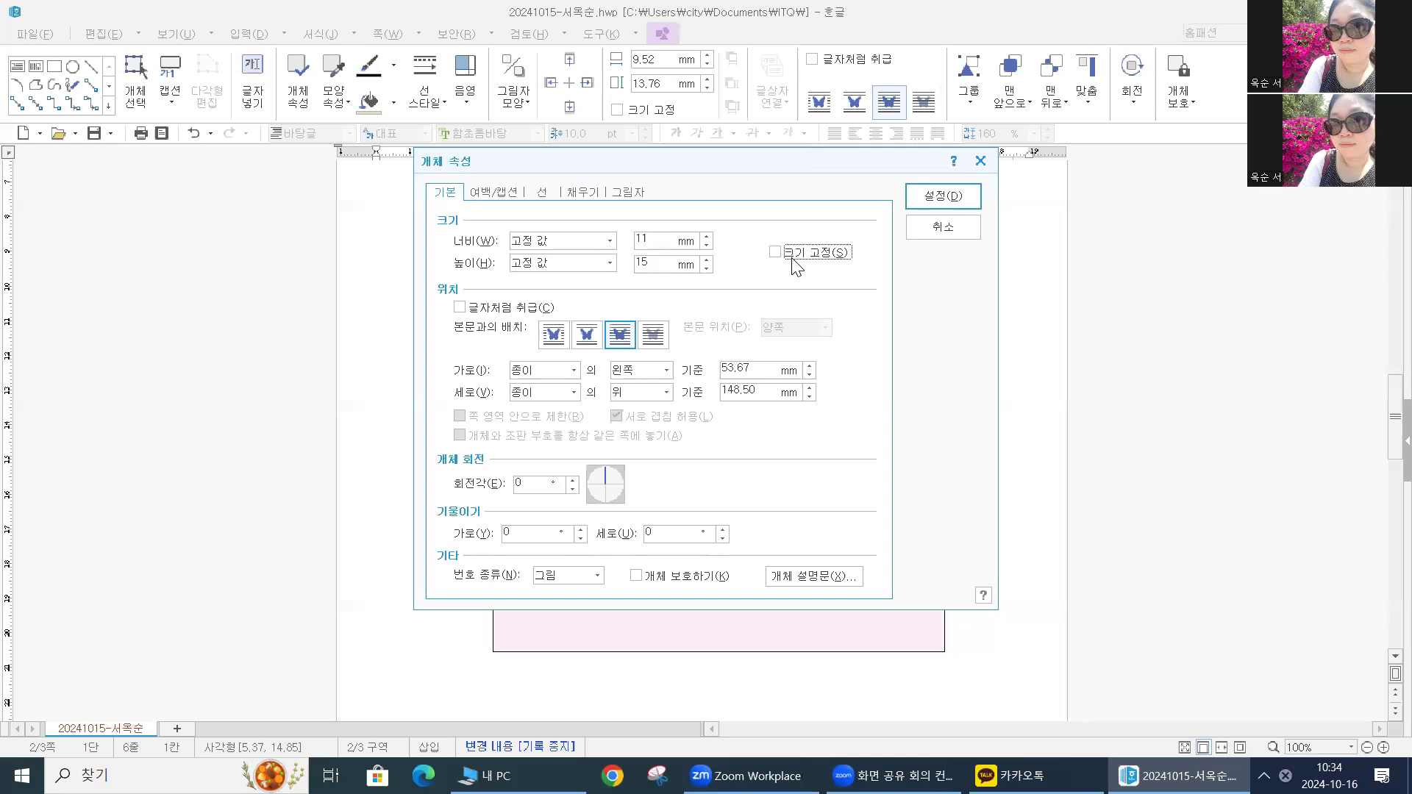
{"action": "left_click", "coordinate": [776, 252]}
{"action": "left_click", "coordinate": [776, 252]}
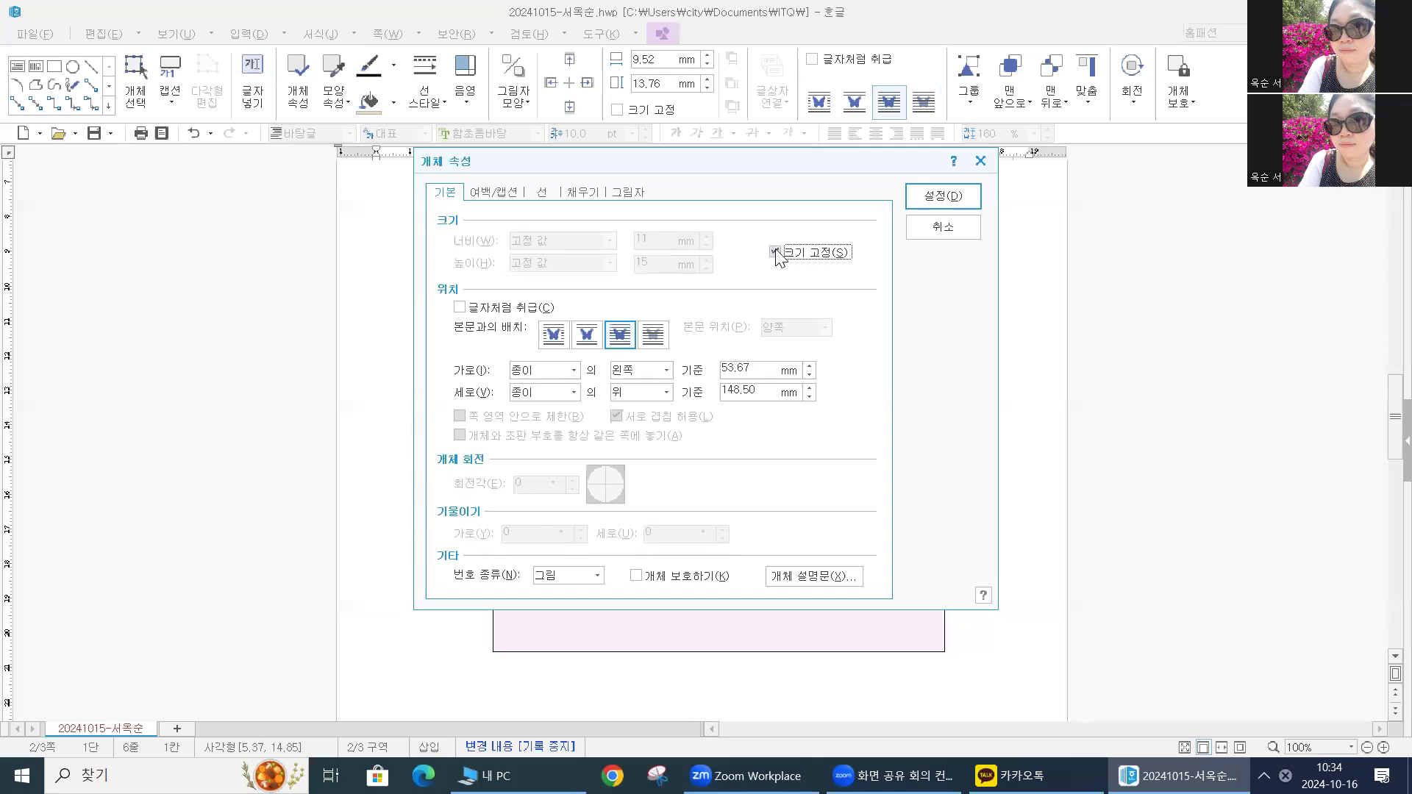
Step: Fill the small rectangle with the solid brown from the palette's base colours and confirm its object properties
{"action": "left_click", "coordinate": [583, 194]}
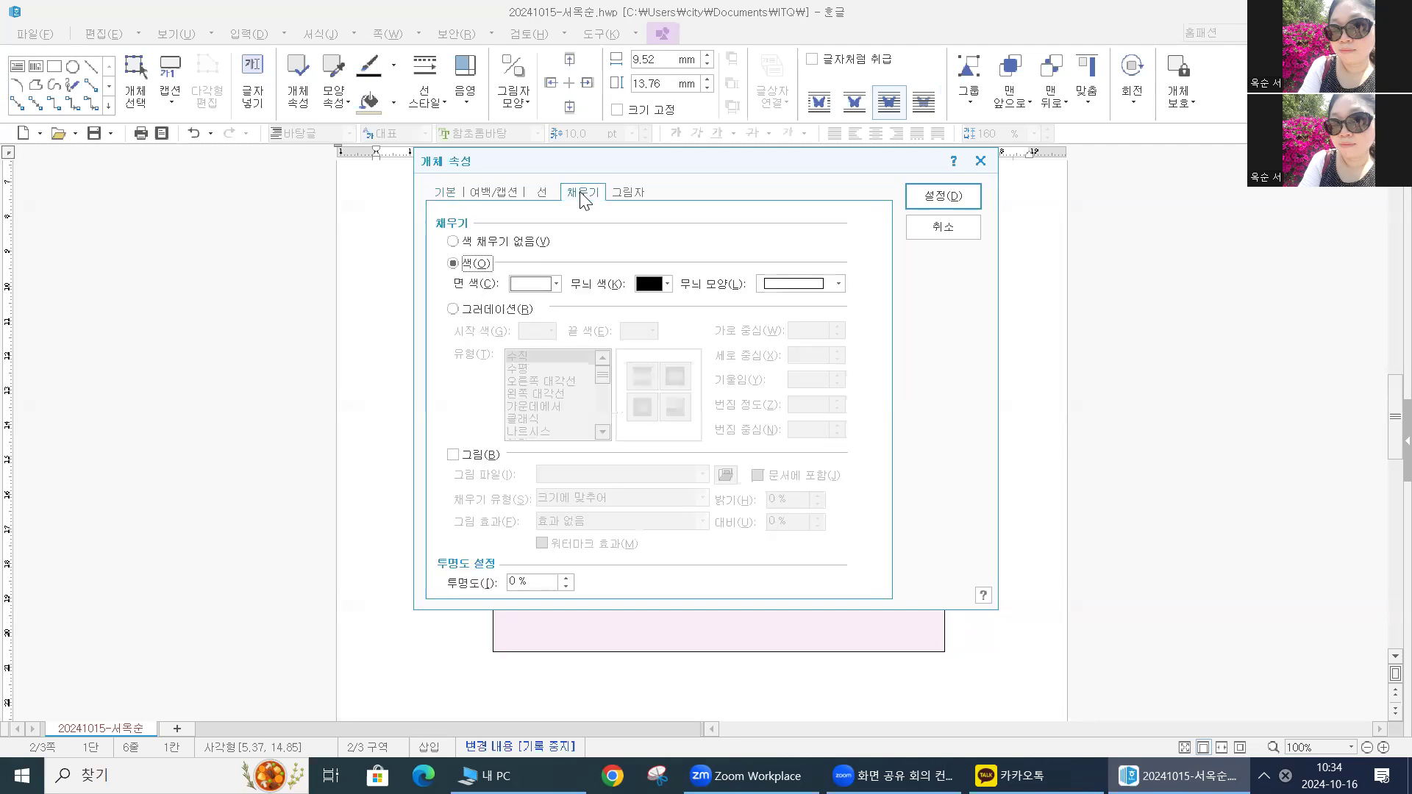
{"action": "left_click", "coordinate": [555, 287]}
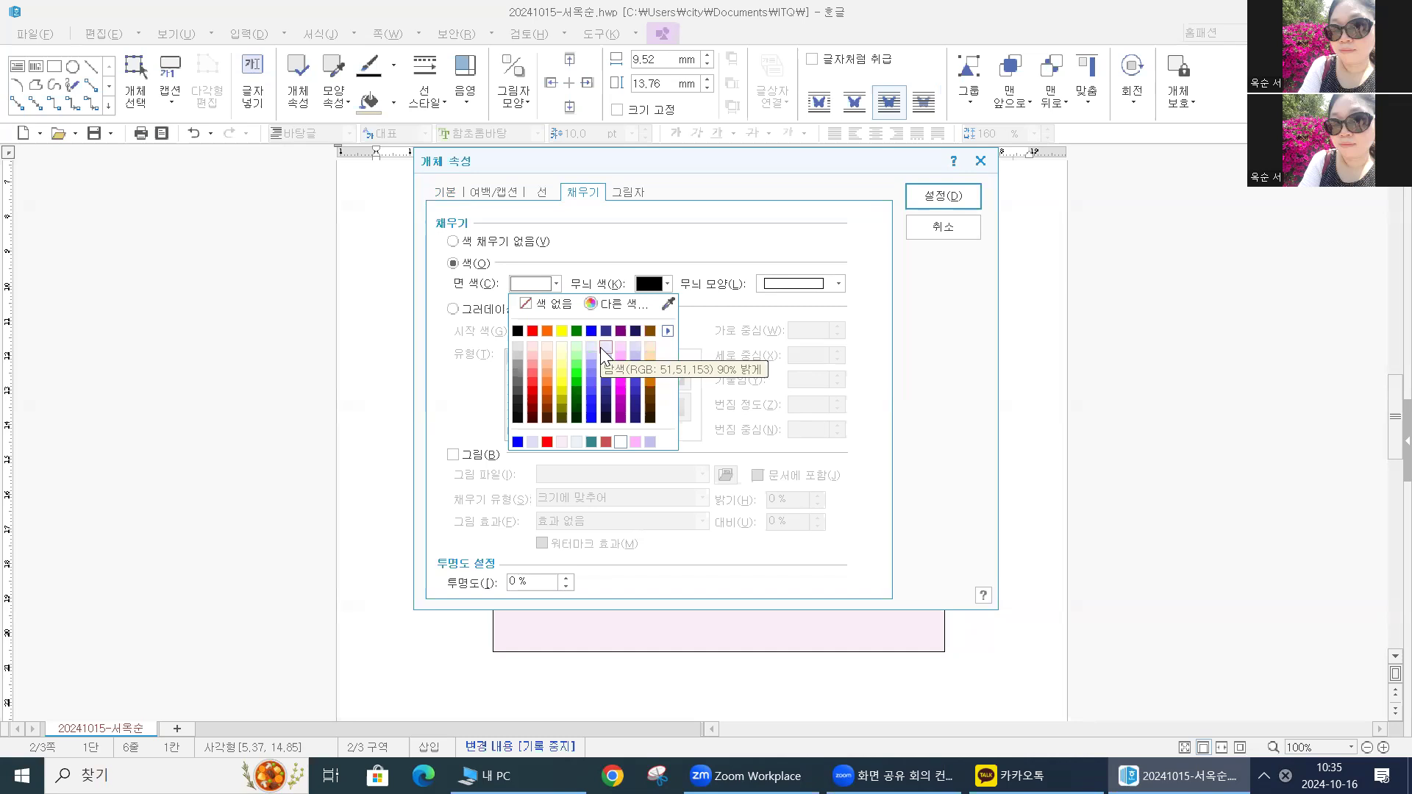
{"action": "left_click", "coordinate": [650, 331]}
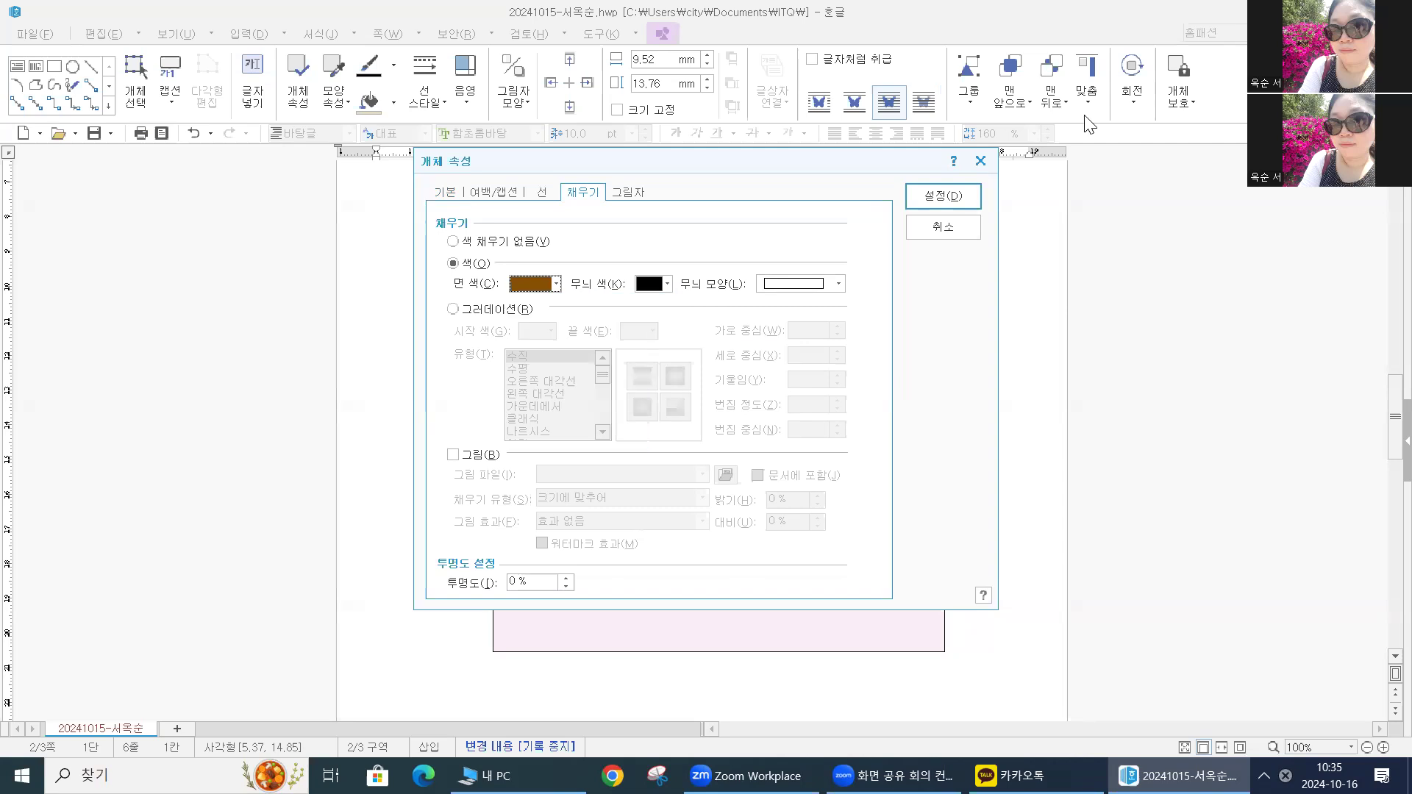
{"action": "left_click", "coordinate": [943, 195]}
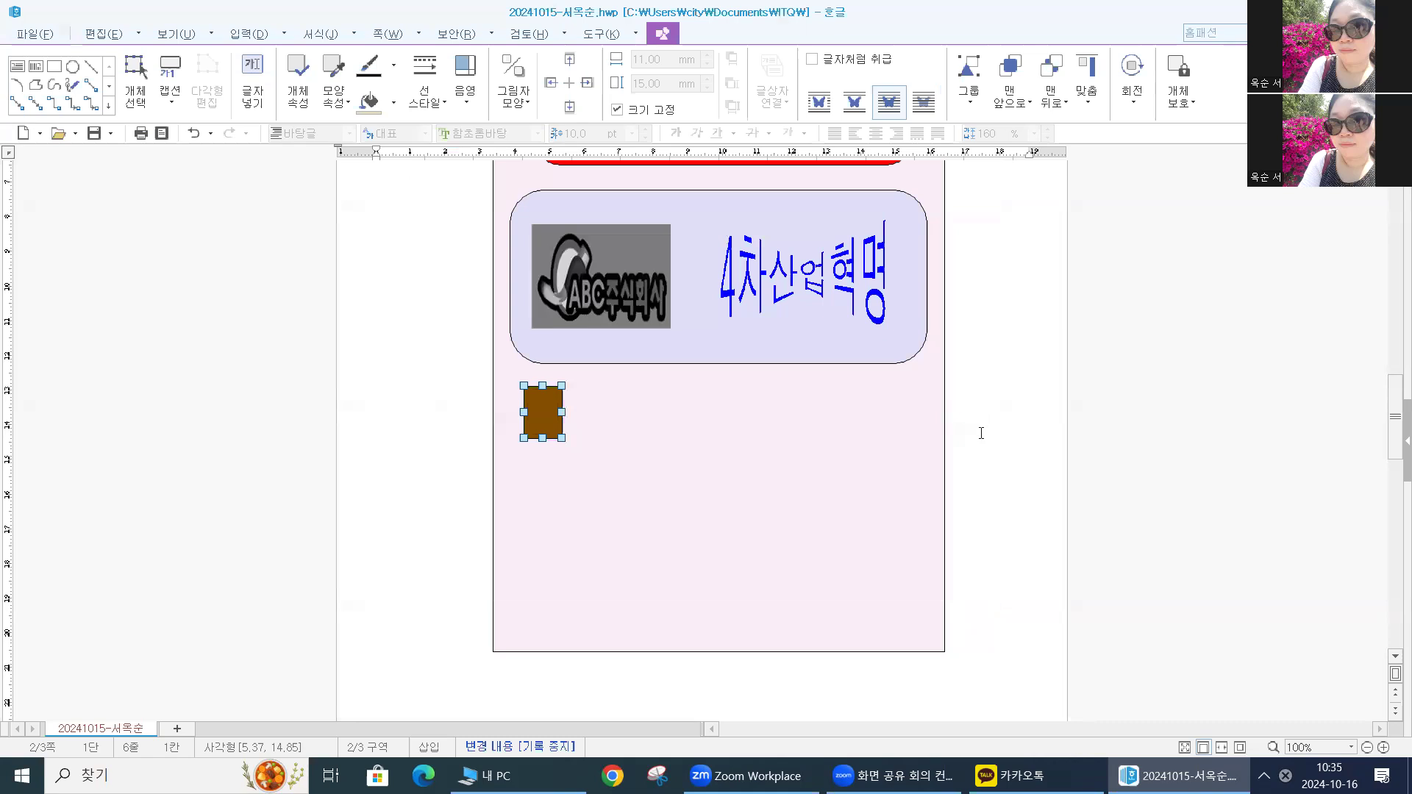
{"action": "left_click", "coordinate": [1026, 464]}
{"action": "left_click", "coordinate": [530, 442]}
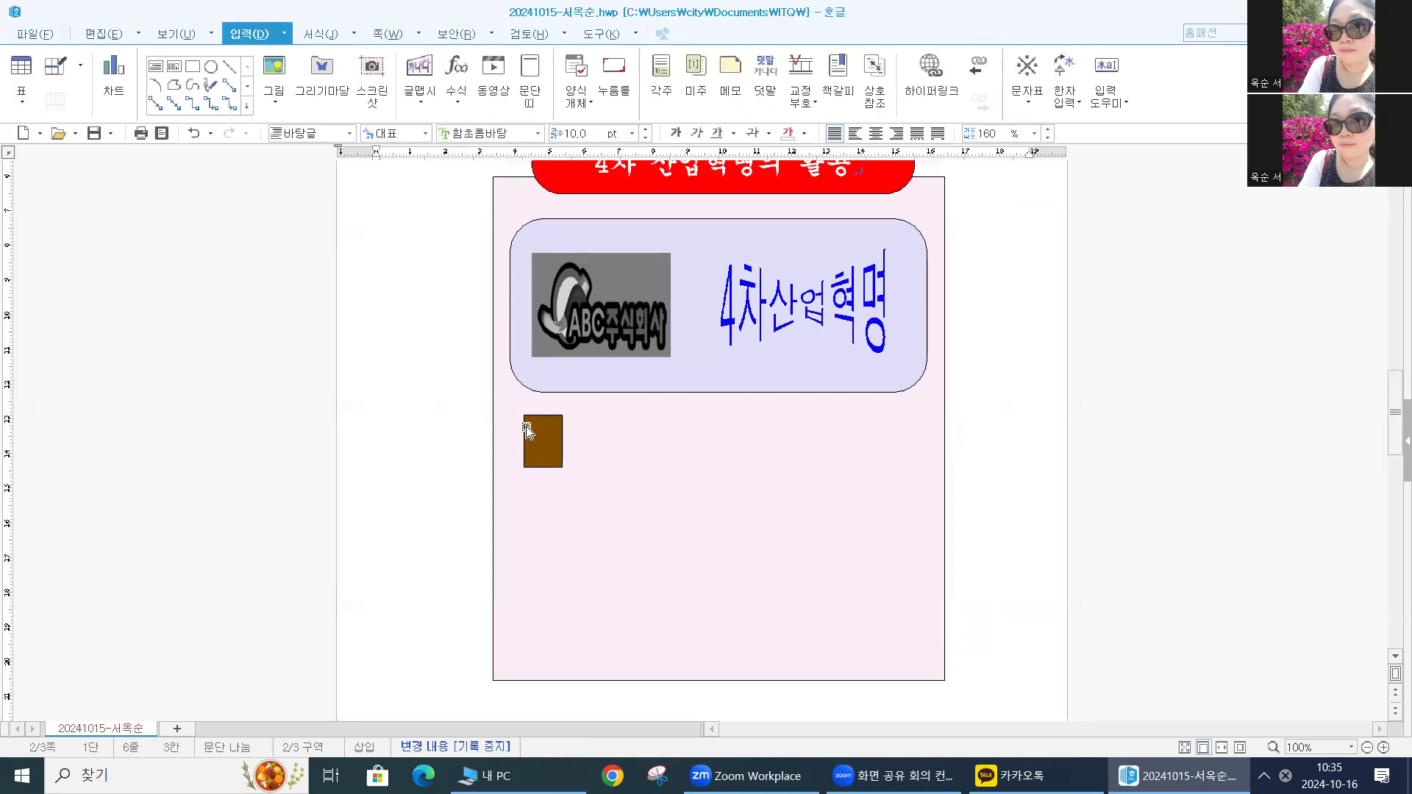
Step: Draw a horizontal text box about 13.1 mm wide and 12.9 mm high overlapping the brown rectangle's upper right, and nudge it slightly down and left
{"action": "left_click", "coordinate": [156, 72]}
{"action": "left_click_drag", "start_coordinate": [535, 406], "coordinate": [581, 451]}
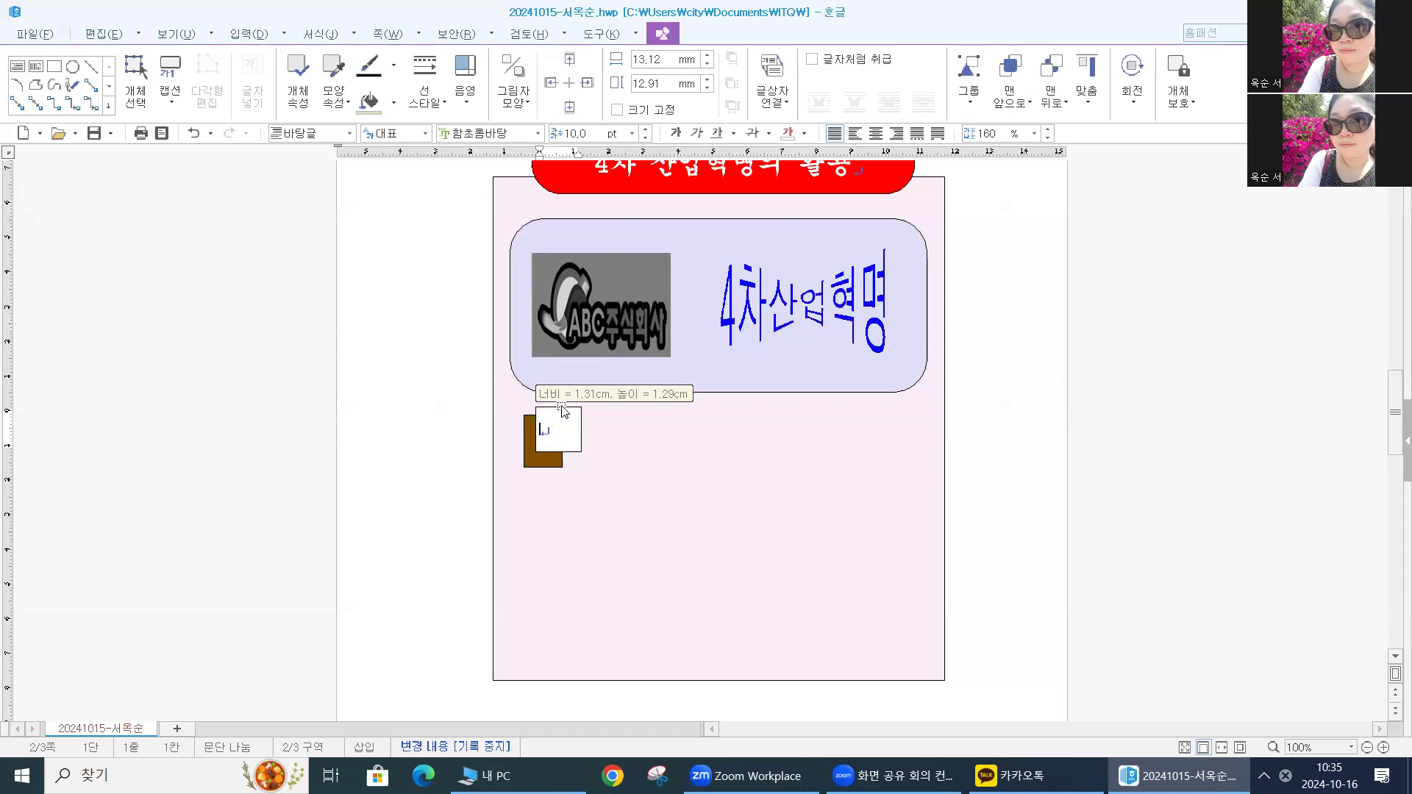
{"action": "left_click", "coordinate": [563, 408]}
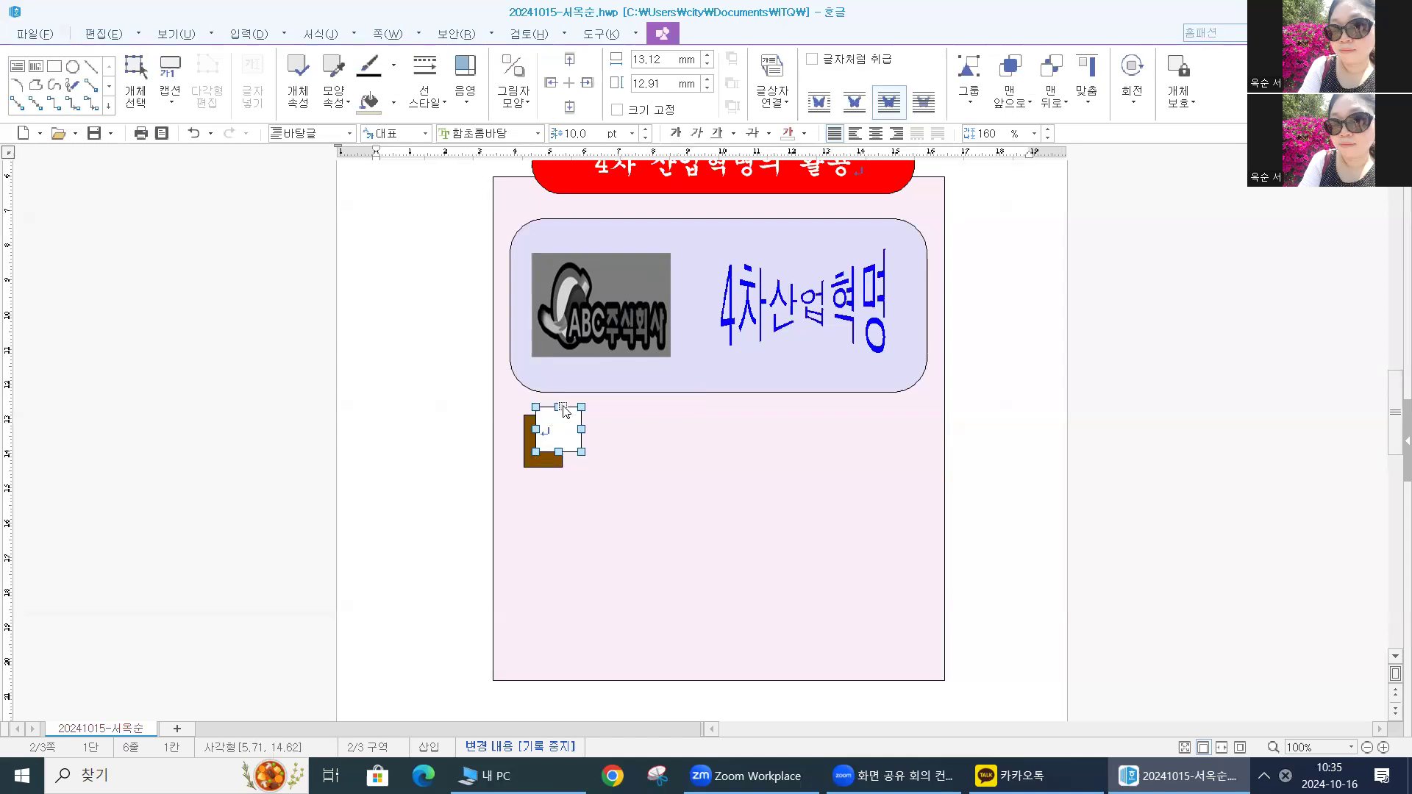
{"action": "key", "text": "Down"}
{"action": "key", "text": "Left"}
{"action": "key", "text": "Left"}
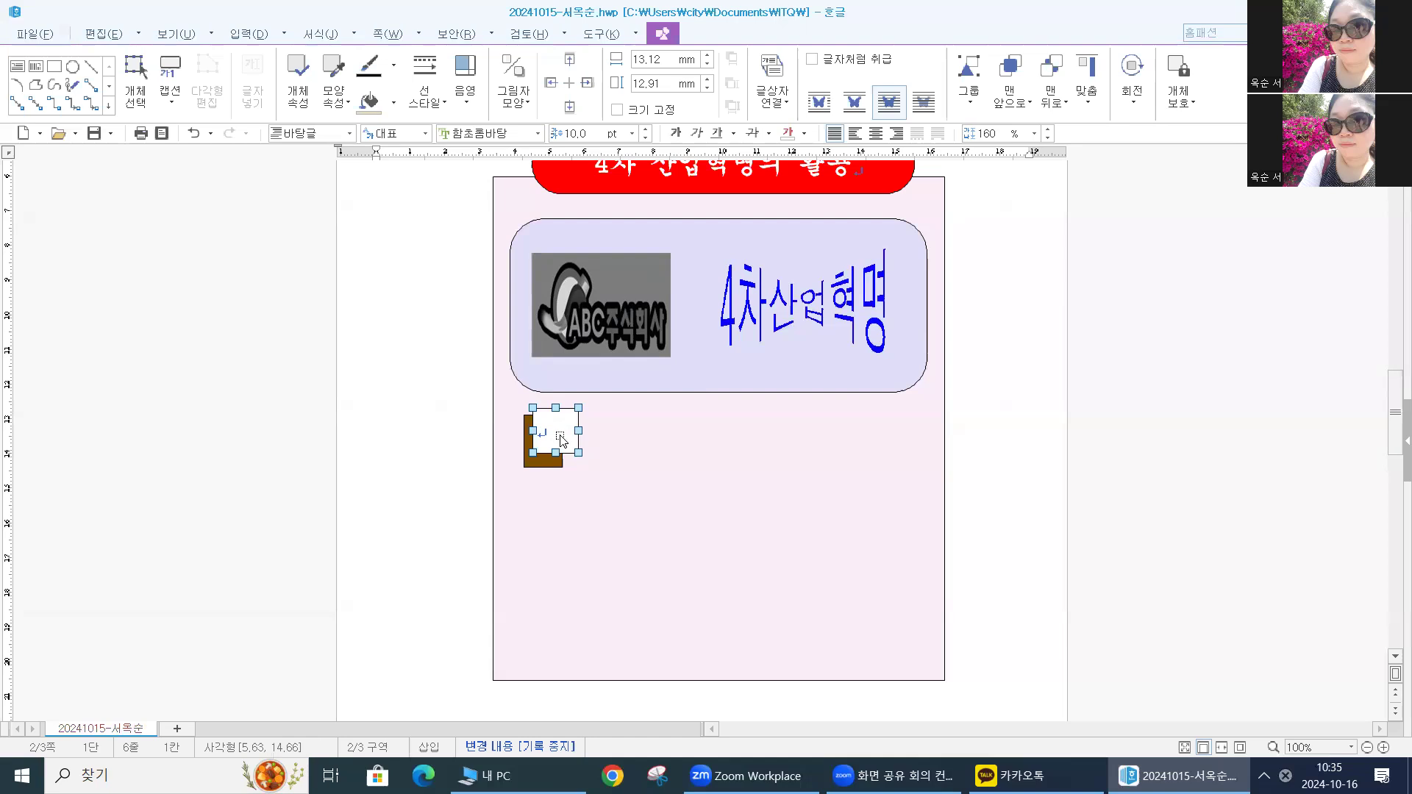
Step: Set the small text box's width and height to 13 mm each and fix its size (크기 고정)
{"action": "double_click", "coordinate": [564, 442]}
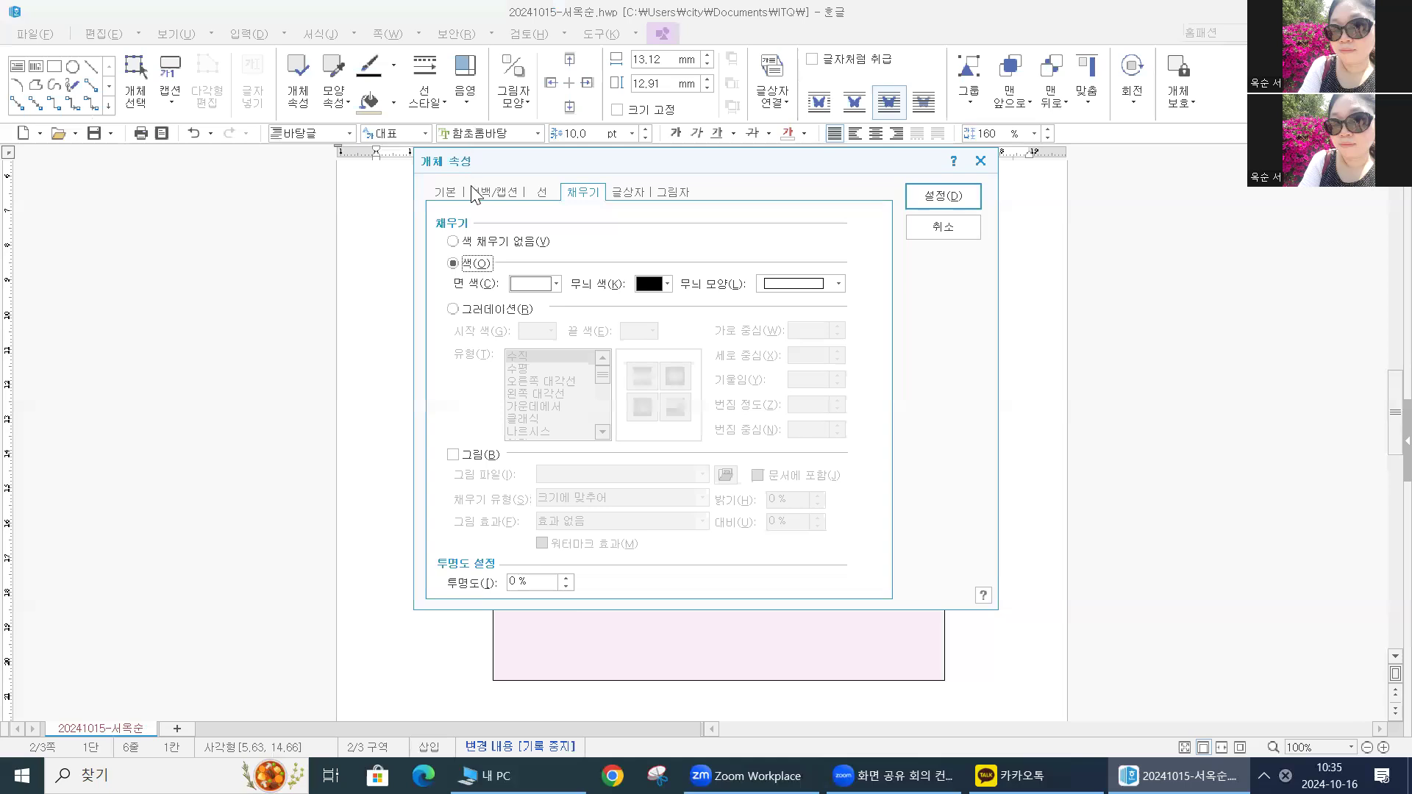
{"action": "left_click", "coordinate": [449, 192]}
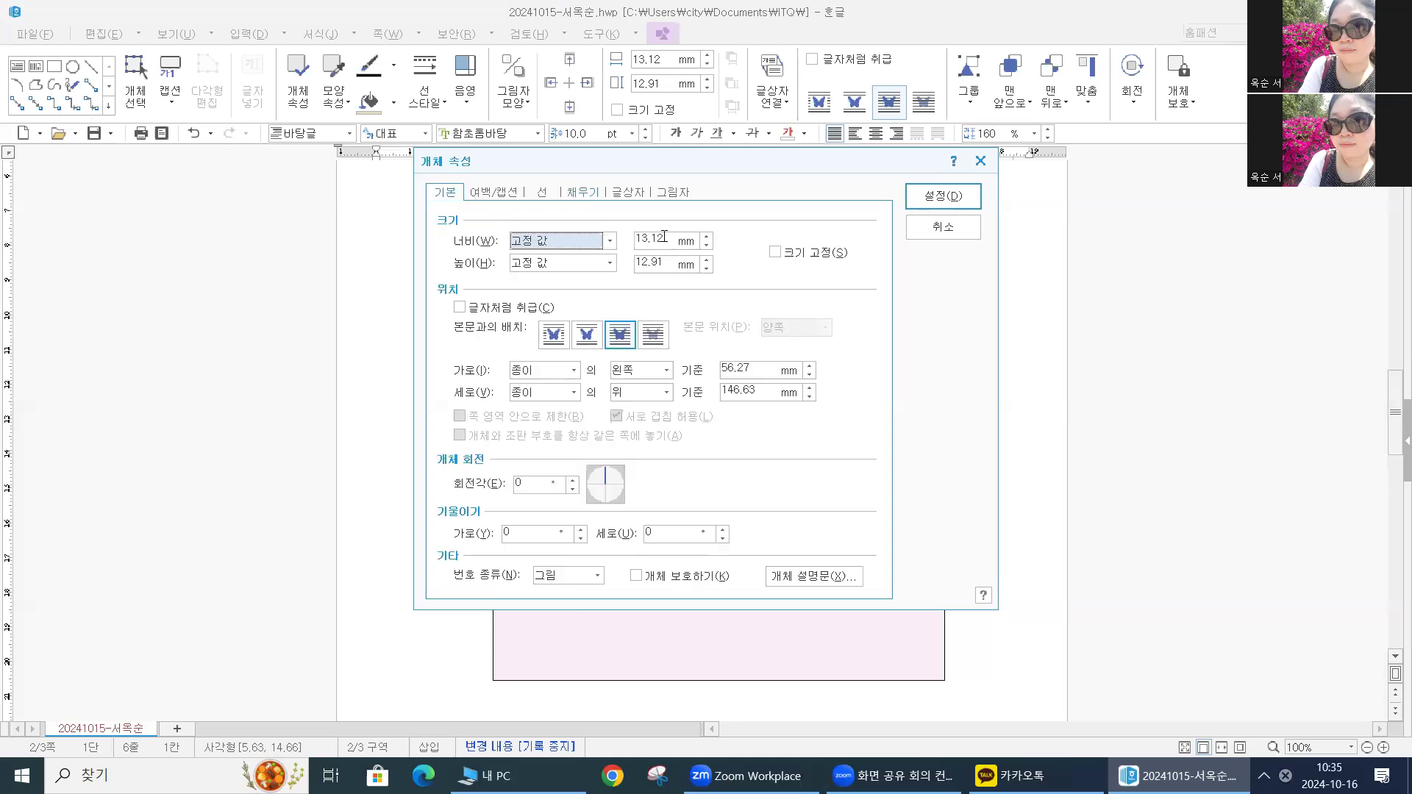
{"action": "key", "text": "Tab"}
{"action": "type", "text": "13"}
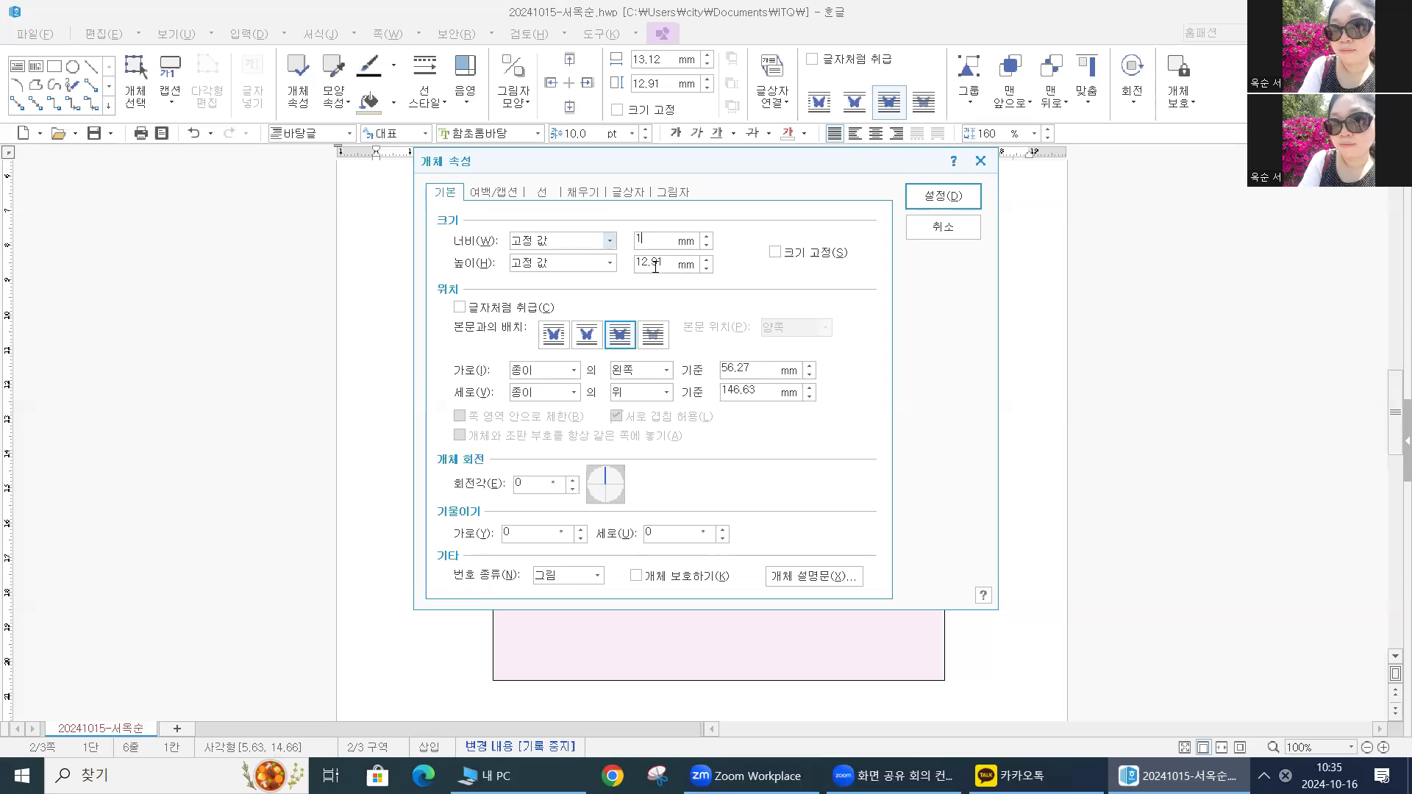
{"action": "key", "text": "Tab"}
{"action": "key", "text": "Tab"}
{"action": "type", "text": "13"}
{"action": "left_click", "coordinate": [774, 253]}
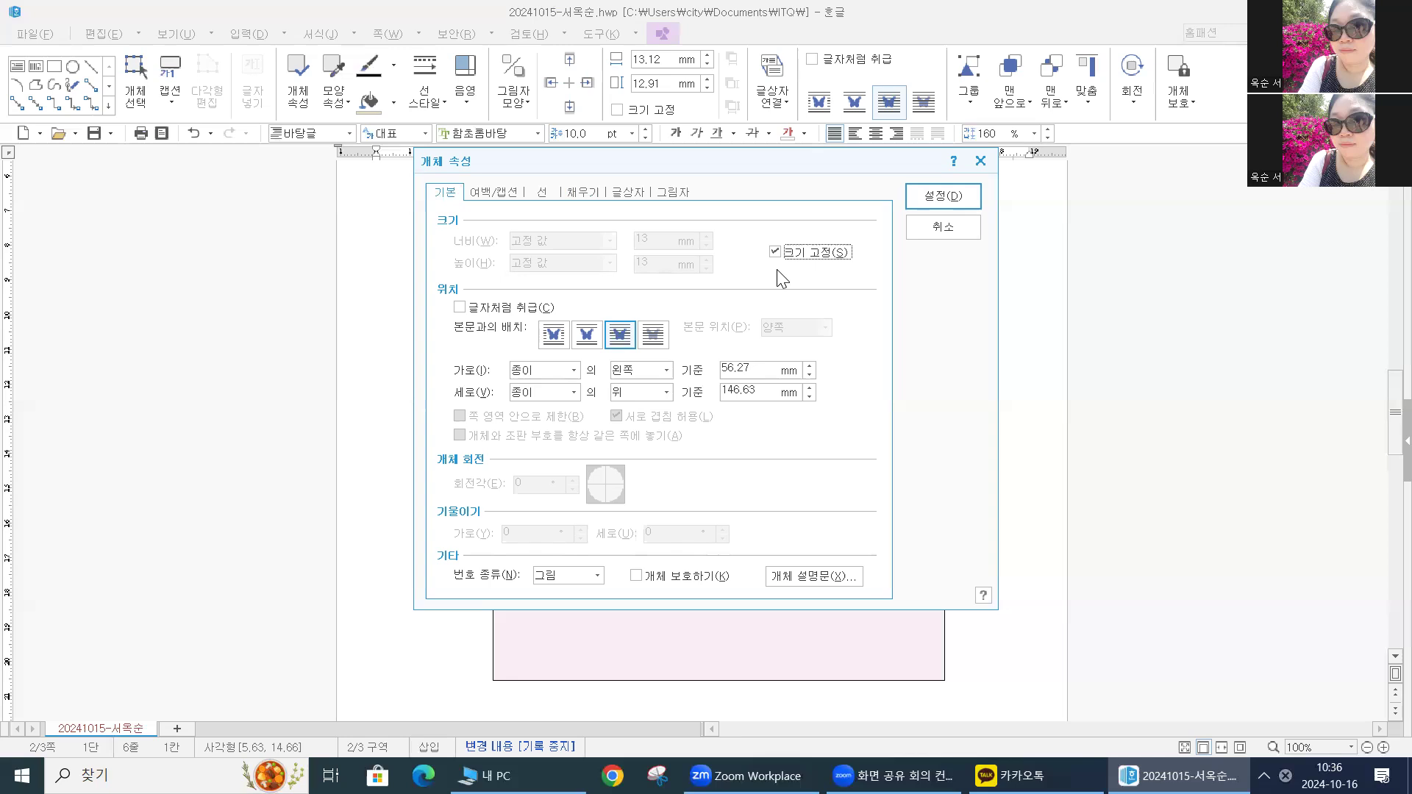
Step: Give the small text box rounded corners (둥근 모양) and a white fill from the 기본 palette, and confirm its object properties
{"action": "left_click", "coordinate": [542, 194]}
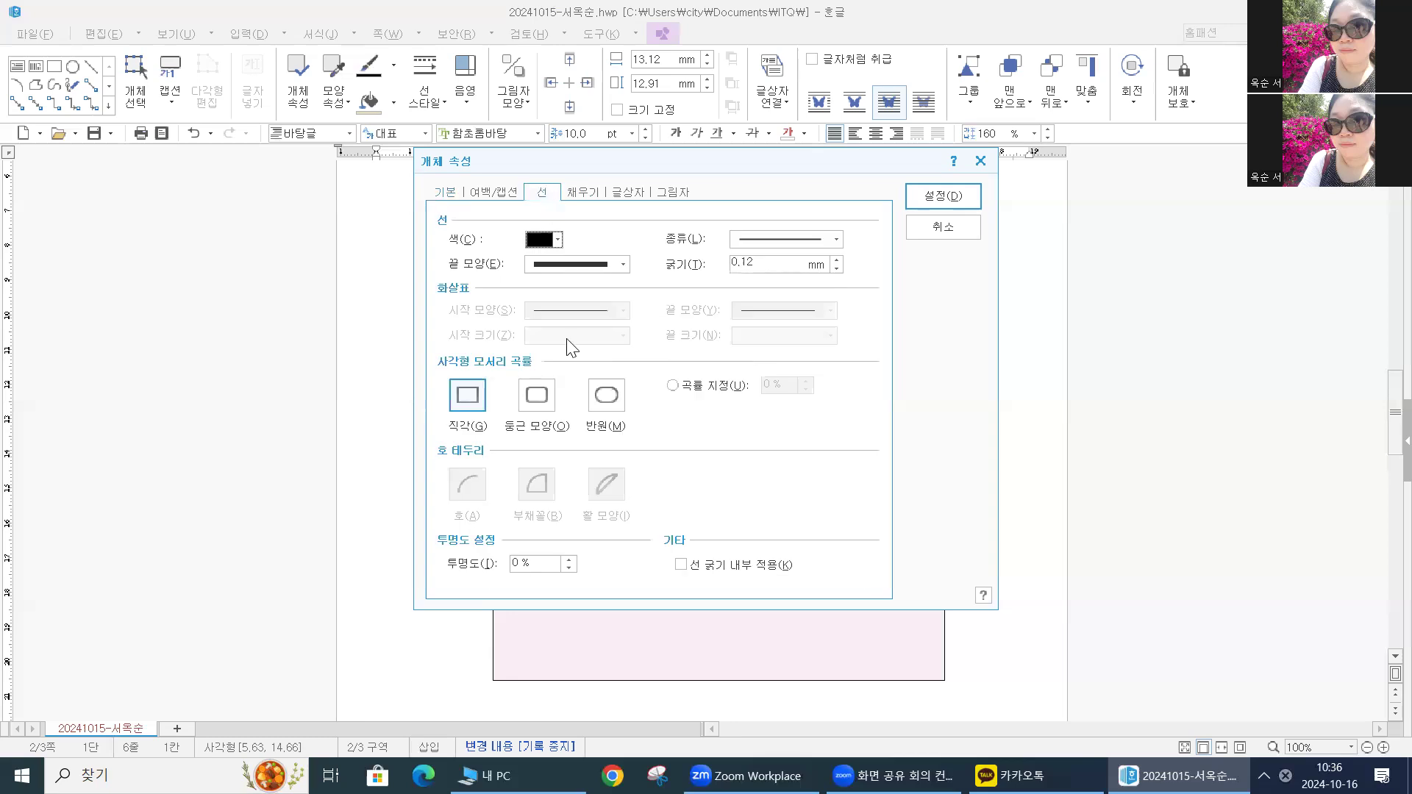
{"action": "left_click", "coordinate": [537, 405]}
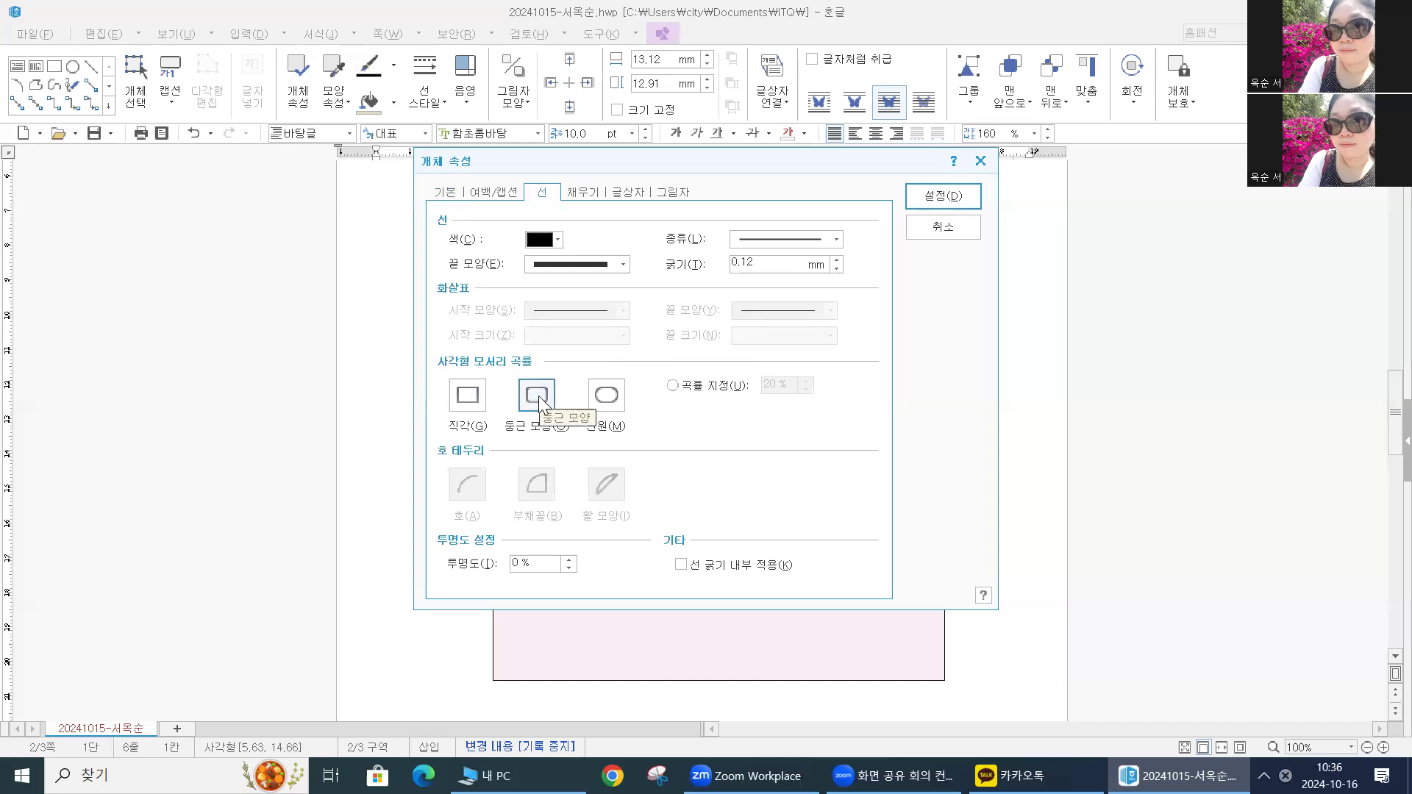
{"action": "left_click", "coordinate": [583, 192]}
{"action": "left_click", "coordinate": [548, 286]}
{"action": "left_click", "coordinate": [528, 285]}
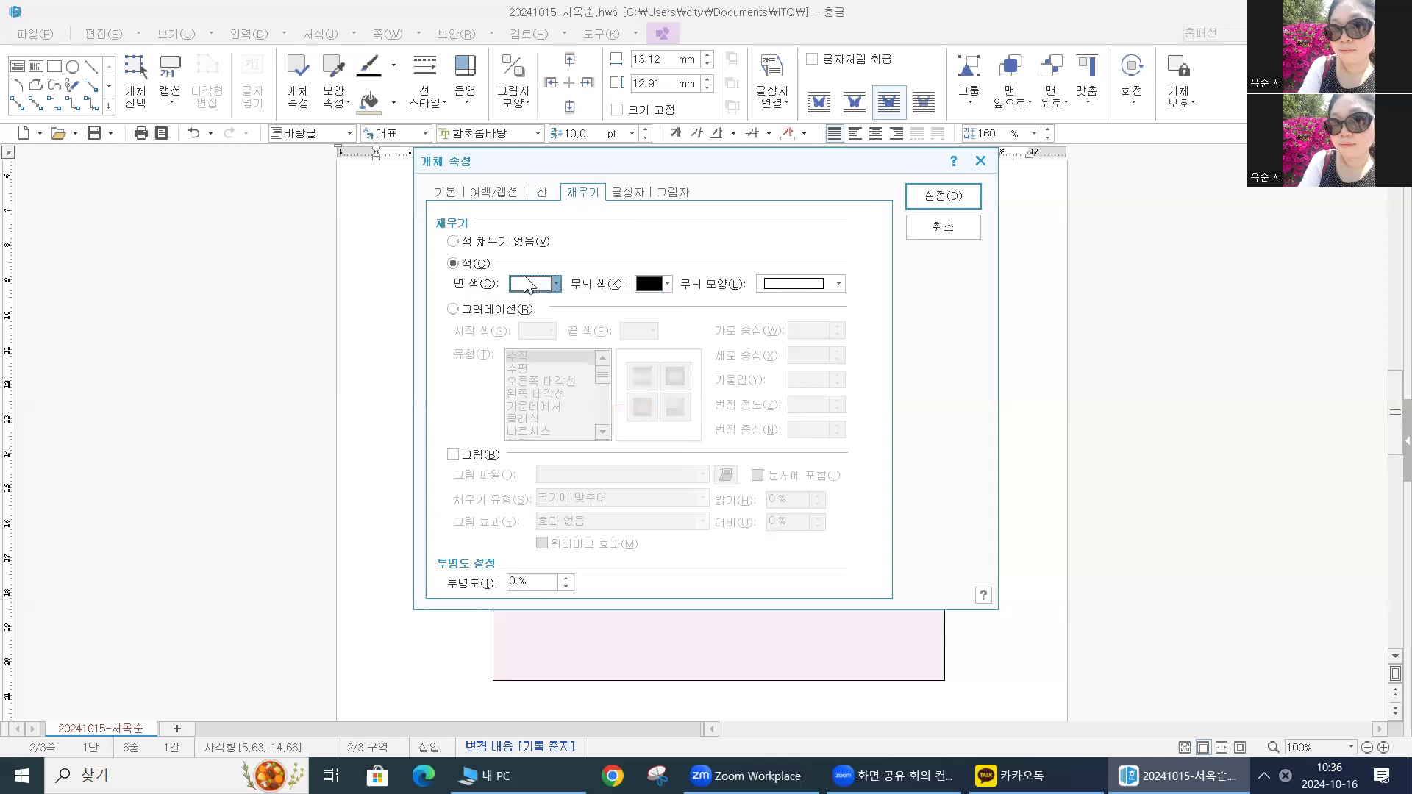
{"action": "left_click", "coordinate": [556, 284]}
{"action": "left_click", "coordinate": [668, 330]}
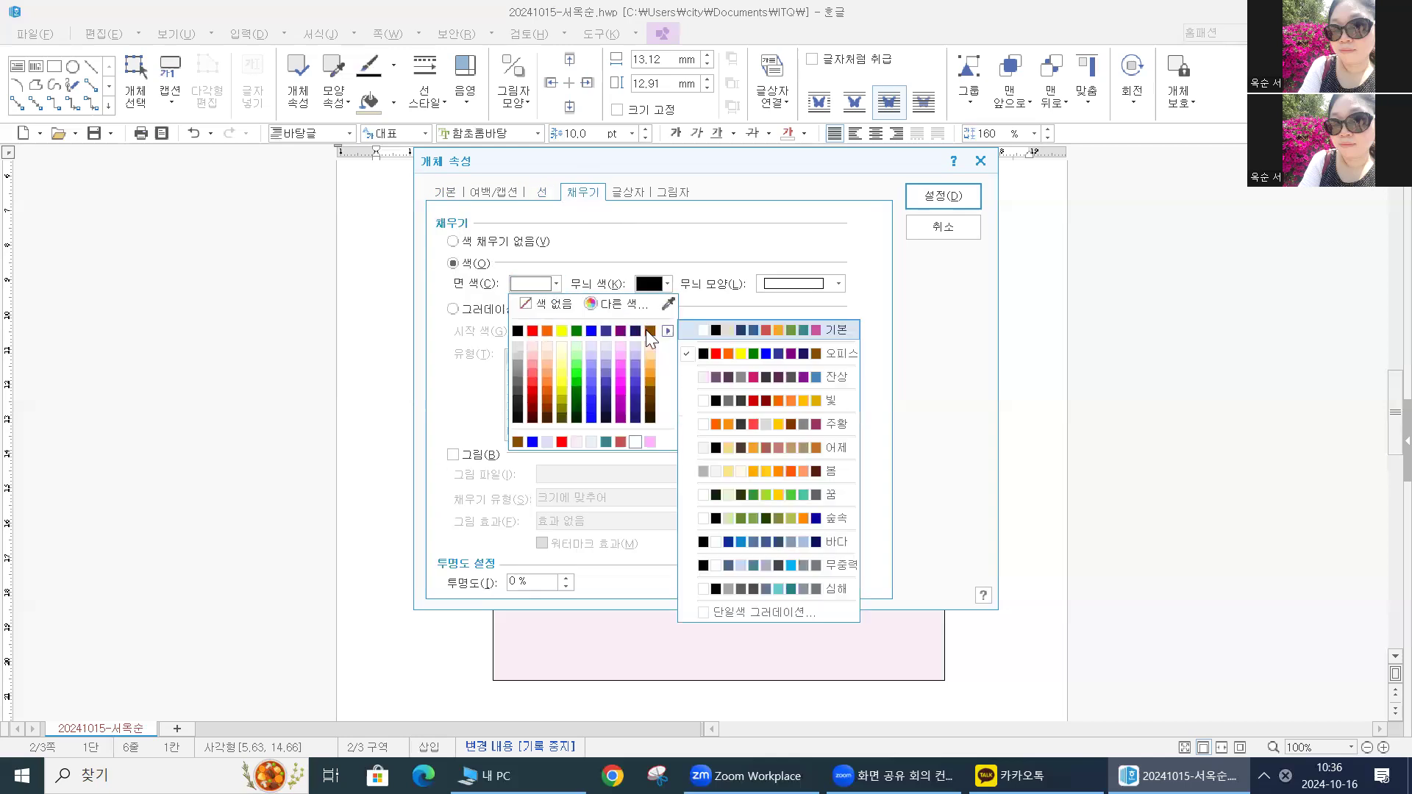
{"action": "left_click", "coordinate": [668, 331]}
{"action": "left_click", "coordinate": [725, 330]}
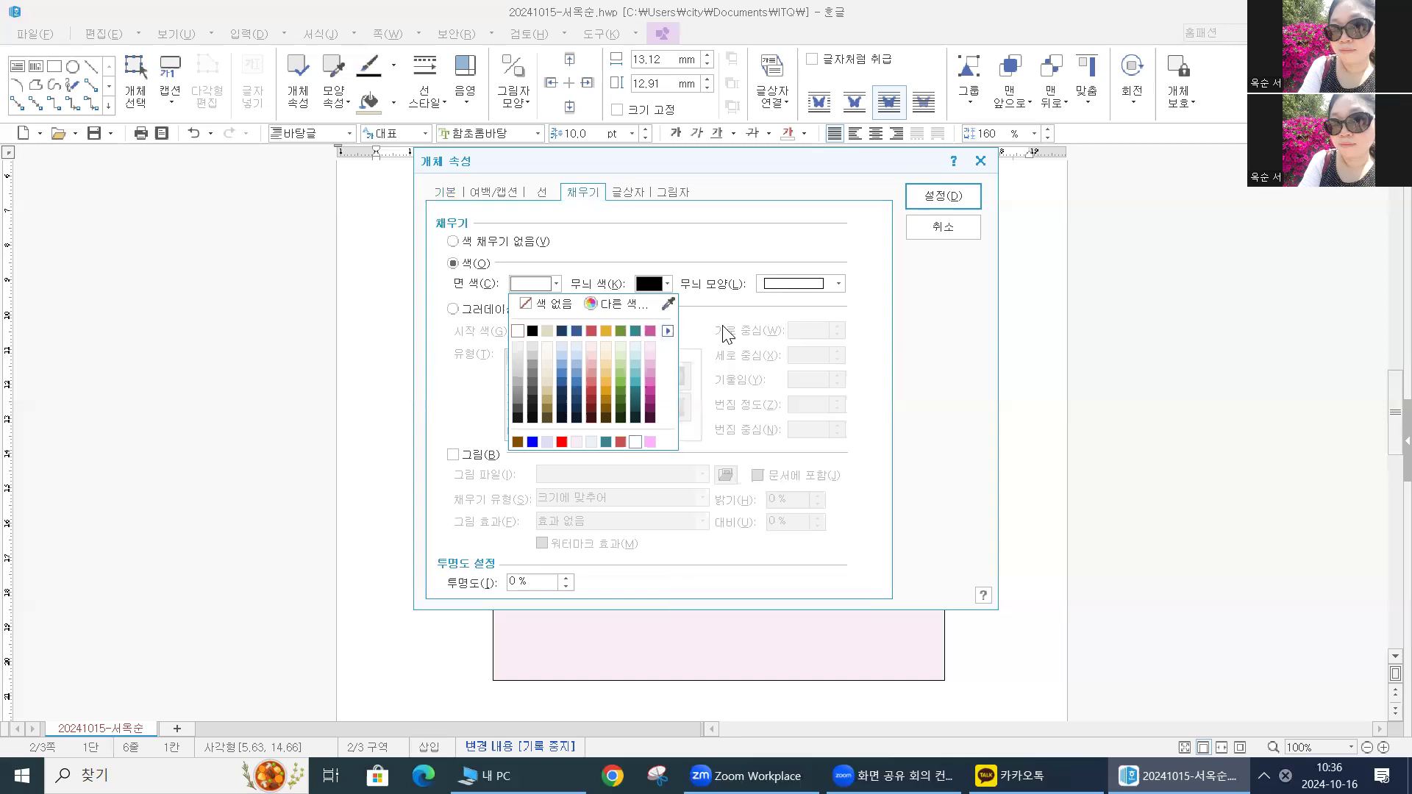
{"action": "left_click", "coordinate": [519, 331]}
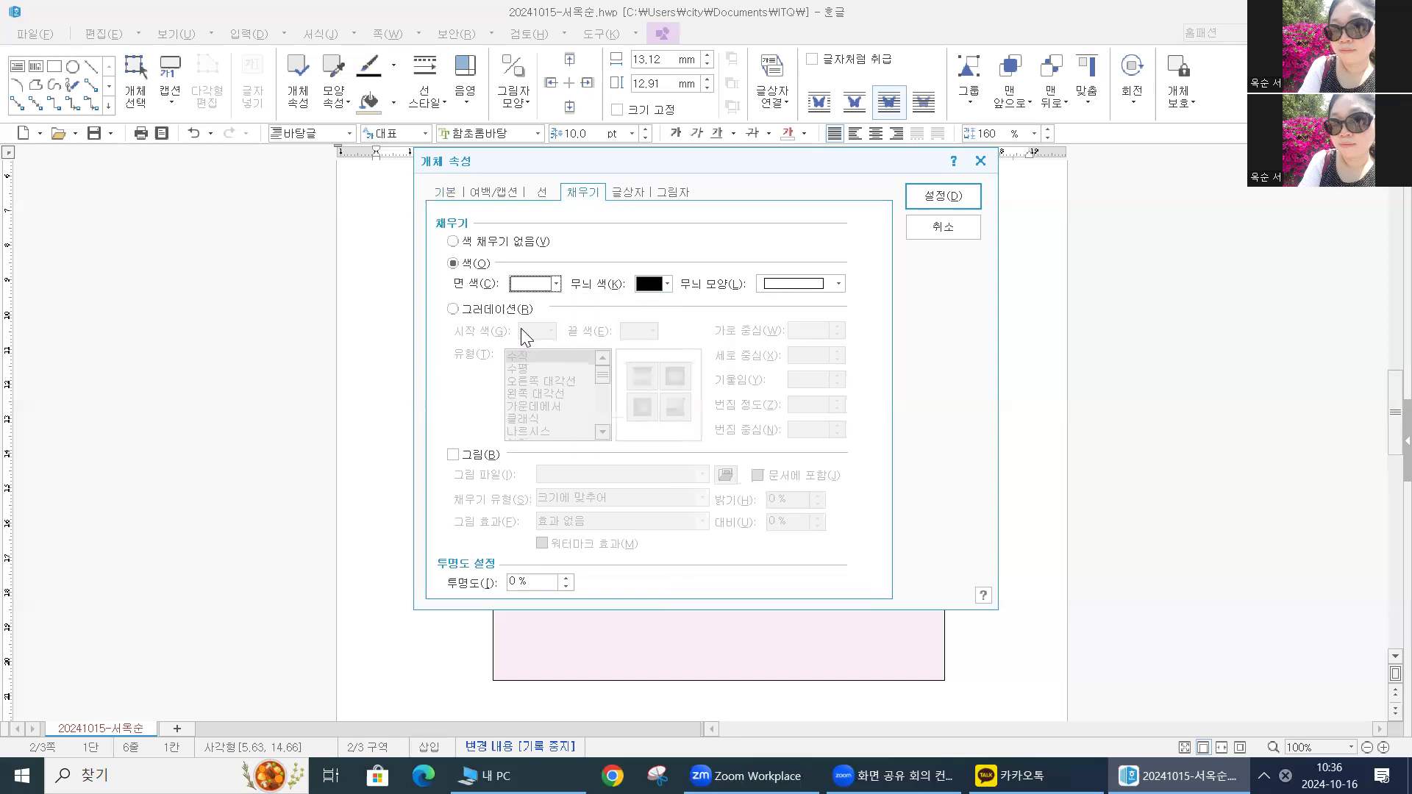
{"action": "left_click", "coordinate": [936, 200]}
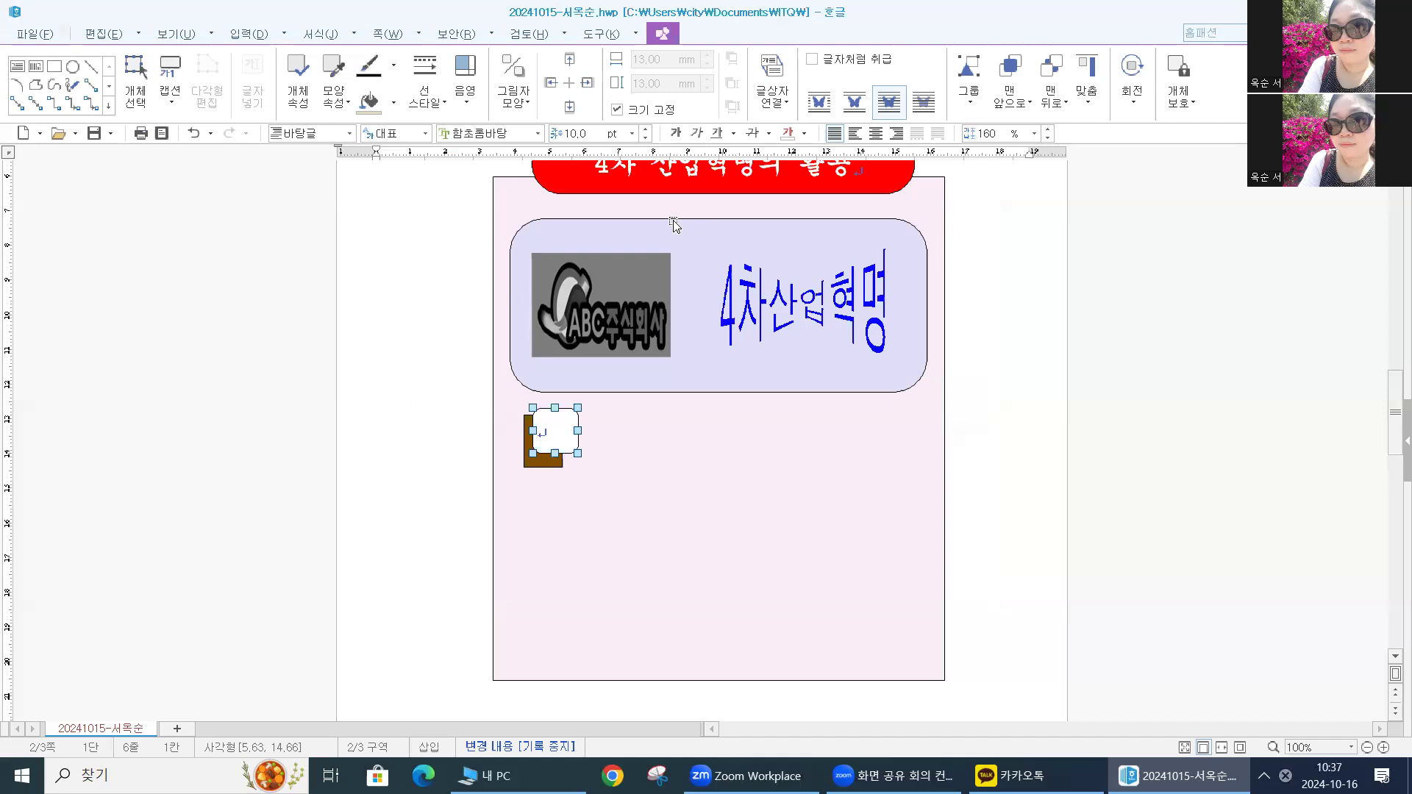
Step: Format the small text box's text in 궁서 at 20 pt with centre alignment
{"action": "left_click", "coordinate": [537, 133]}
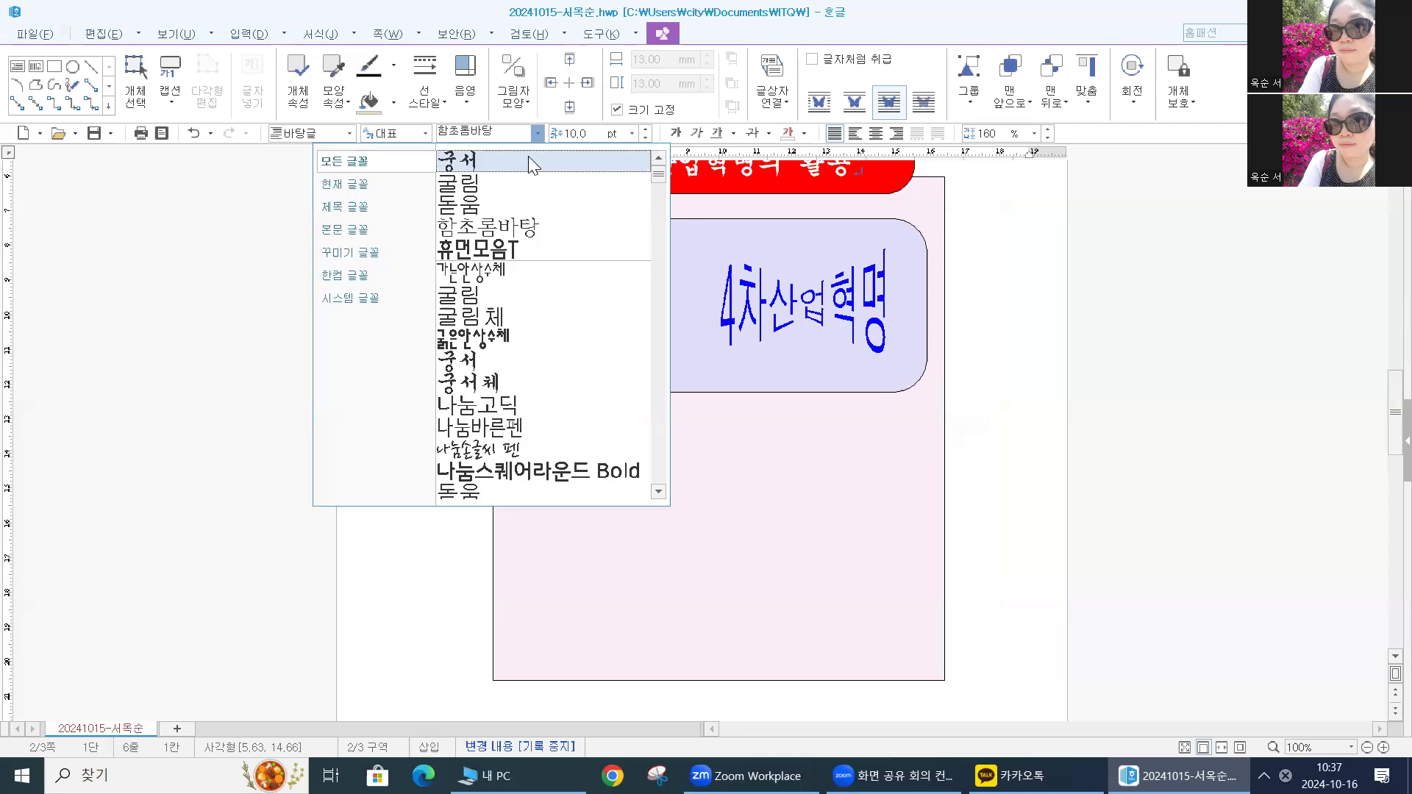
{"action": "left_click", "coordinate": [528, 161]}
{"action": "left_click", "coordinate": [631, 133]}
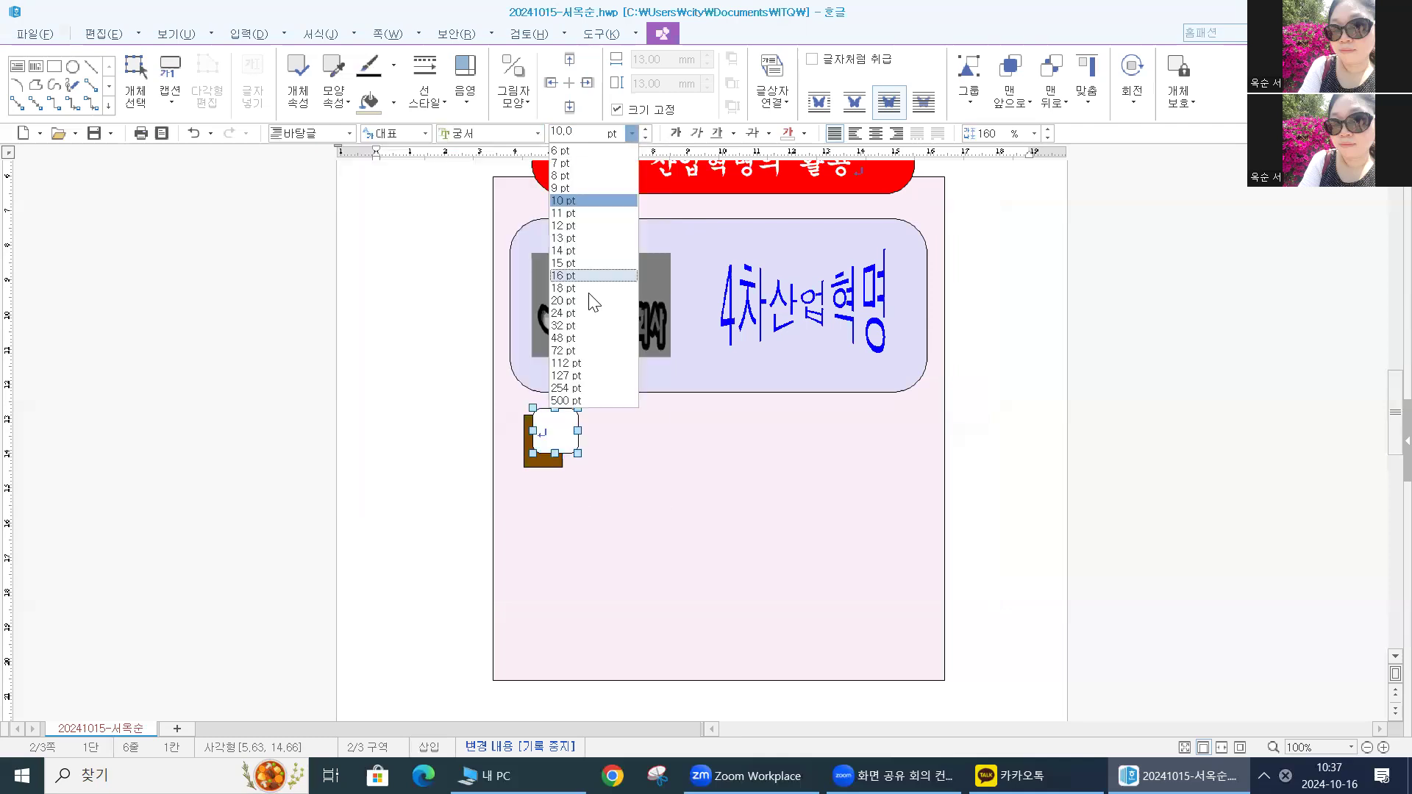
{"action": "left_click", "coordinate": [587, 301]}
{"action": "left_click", "coordinate": [875, 134]}
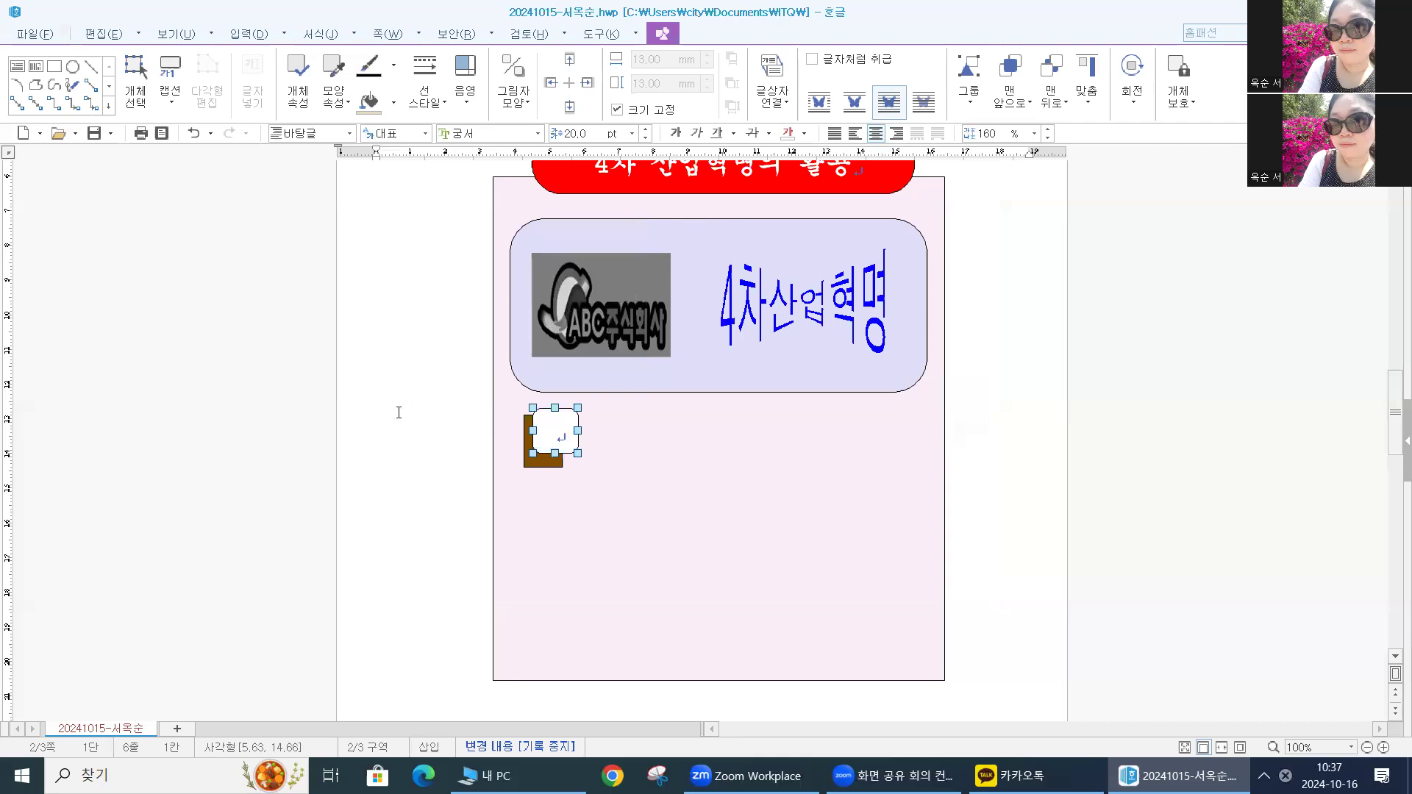
Step: Enter the number 1 in the small rounded text box and leave the box
{"action": "left_click", "coordinate": [559, 542]}
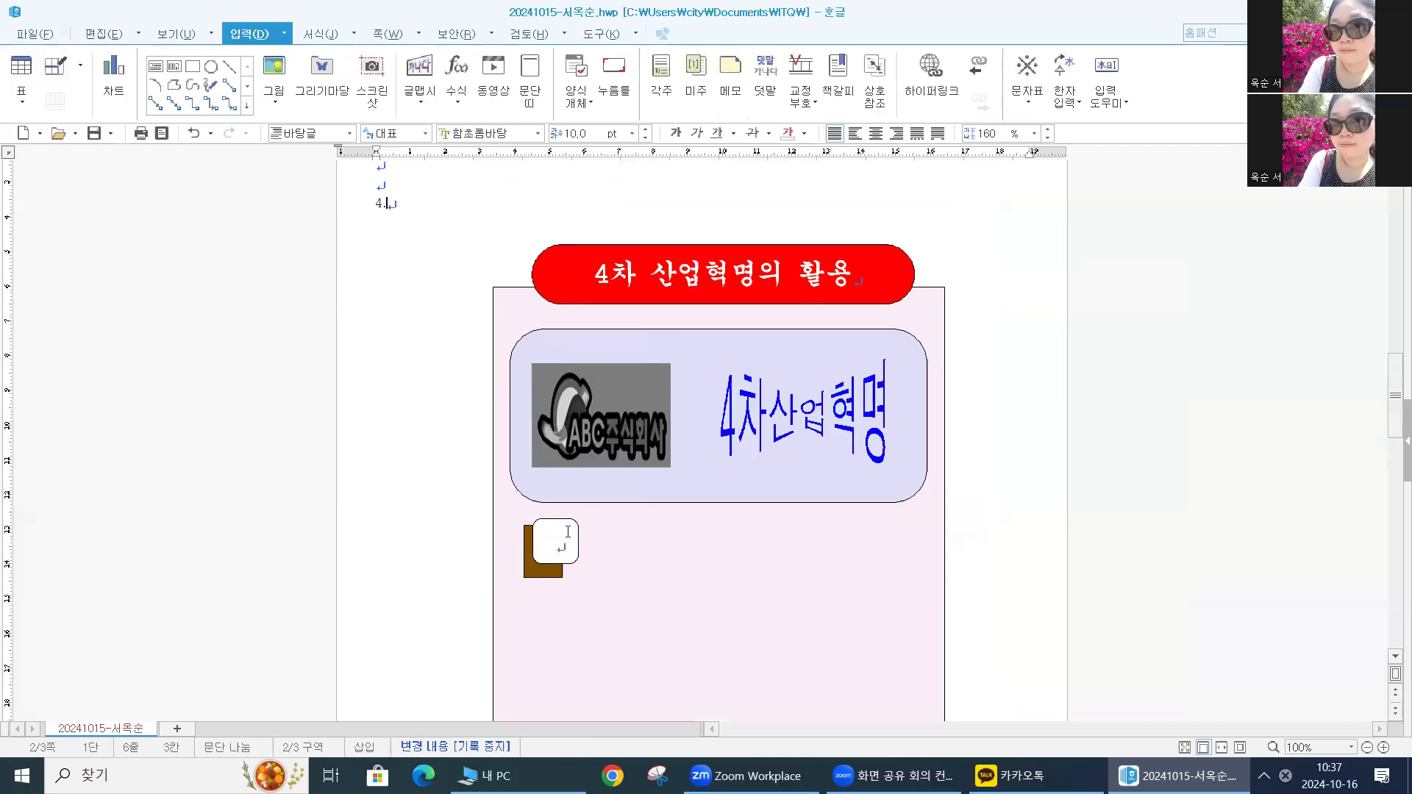
{"action": "left_click", "coordinate": [564, 537]}
{"action": "type", "text": "1"}
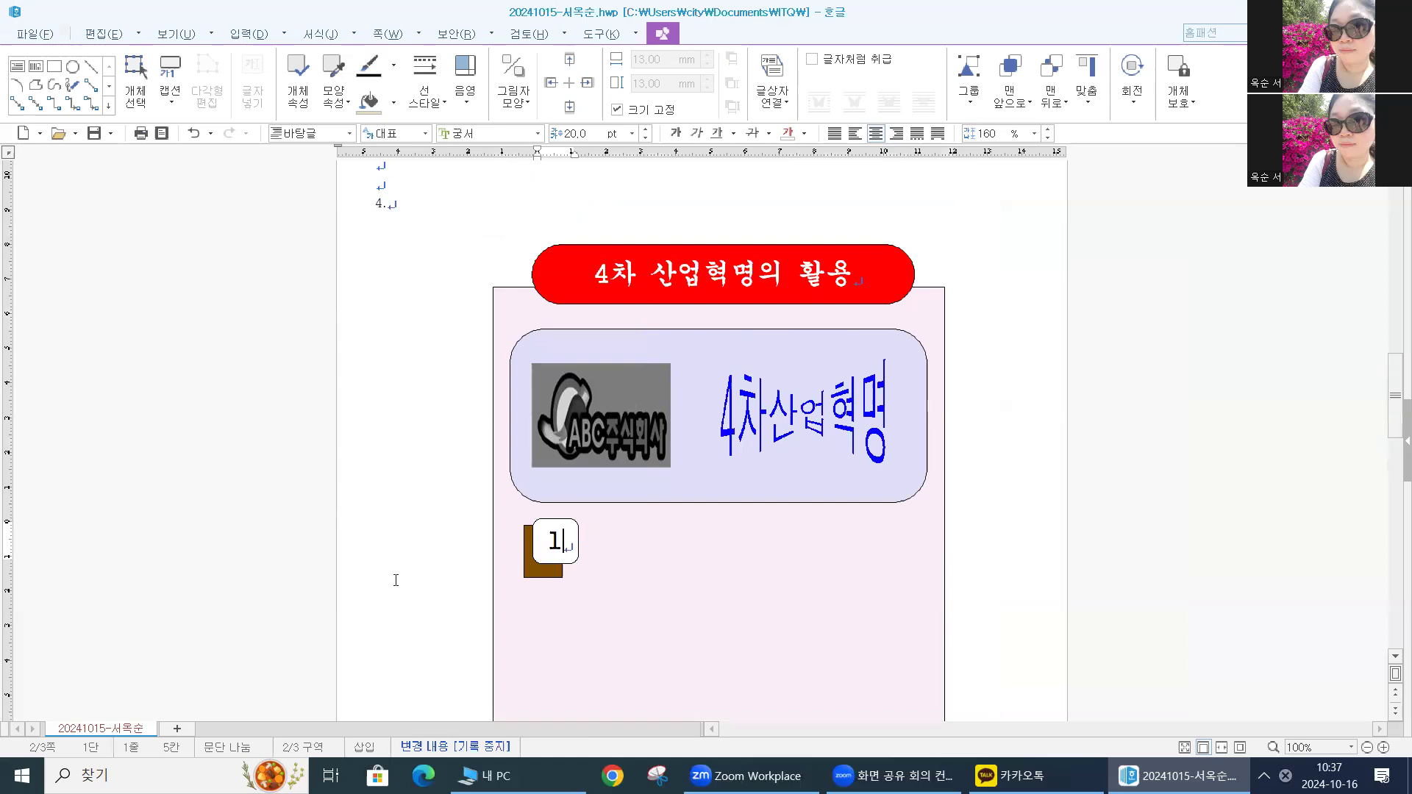
{"action": "left_click", "coordinate": [392, 575]}
{"action": "scroll", "coordinate": [392, 574], "scroll_direction": "down", "scroll_amount": 1}
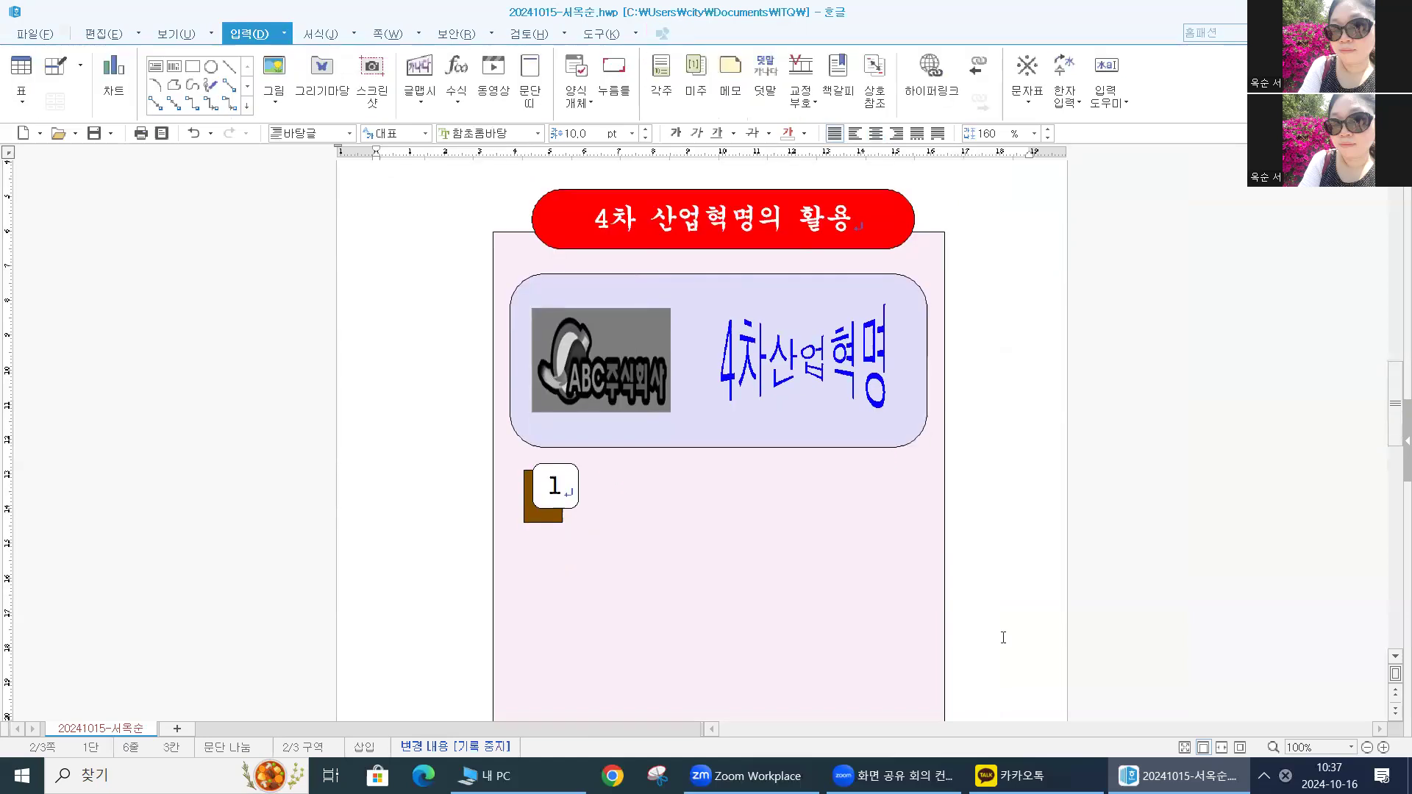